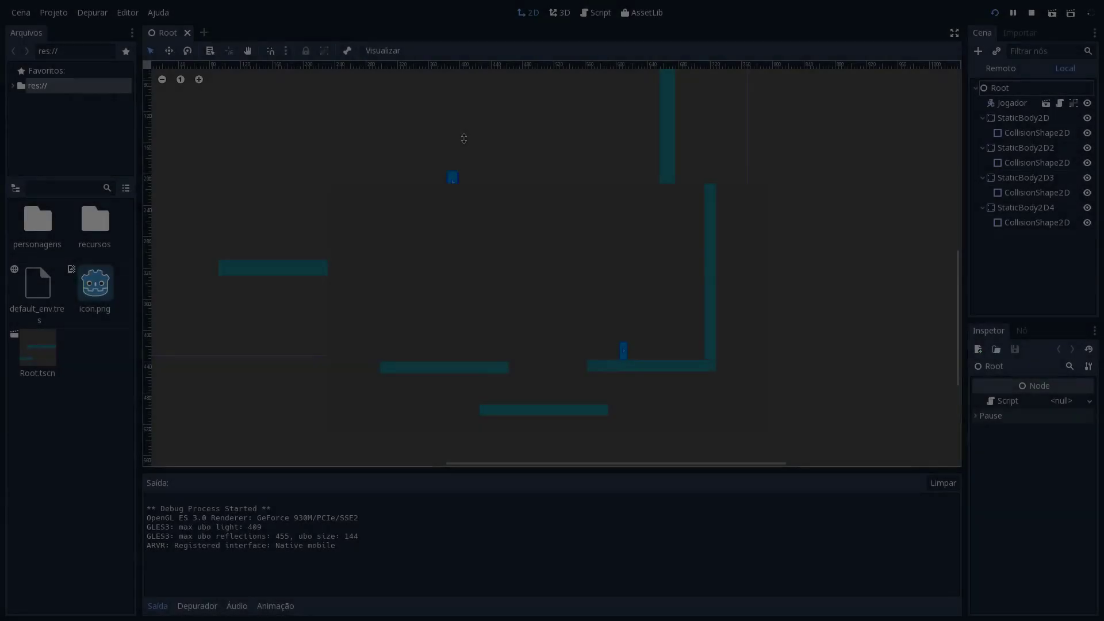
- Play-test the character running and jumping across the platforms with the arrow keys
{"action": "key", "text": "Right"}
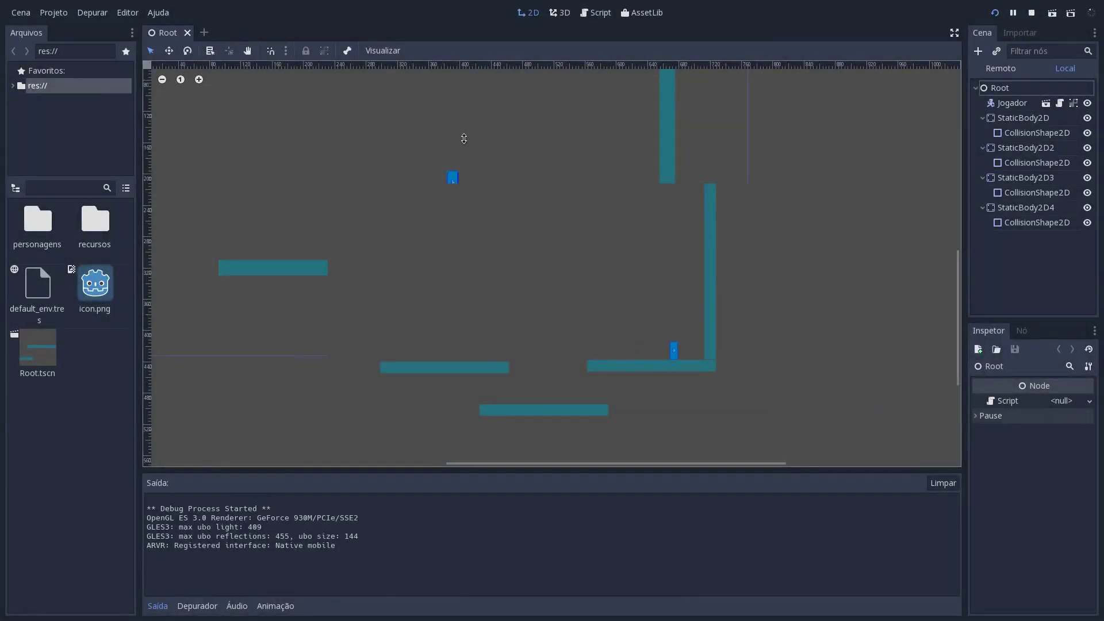
{"action": "key", "text": "Left"}
{"action": "key", "text": "Up"}
{"action": "key", "text": "Left"}
{"action": "key", "text": "Right"}
{"action": "key", "text": "Up"}
{"action": "key", "text": "Left"}
{"action": "key", "text": "Up"}
{"action": "key", "text": "Left"}
{"action": "key", "text": "Right"}
{"action": "key", "text": "Left"}
{"action": "key", "text": "Right"}
{"action": "key", "text": "Up"}
{"action": "key", "text": "Left"}
{"action": "key", "text": "Right"}
{"action": "key", "text": "Up"}
{"action": "key", "text": "Left"}
{"action": "key", "text": "Up"}
{"action": "key", "text": "Right"}
{"action": "key", "text": "Up"}
{"action": "key", "text": "Left"}
{"action": "key", "text": "Right"}
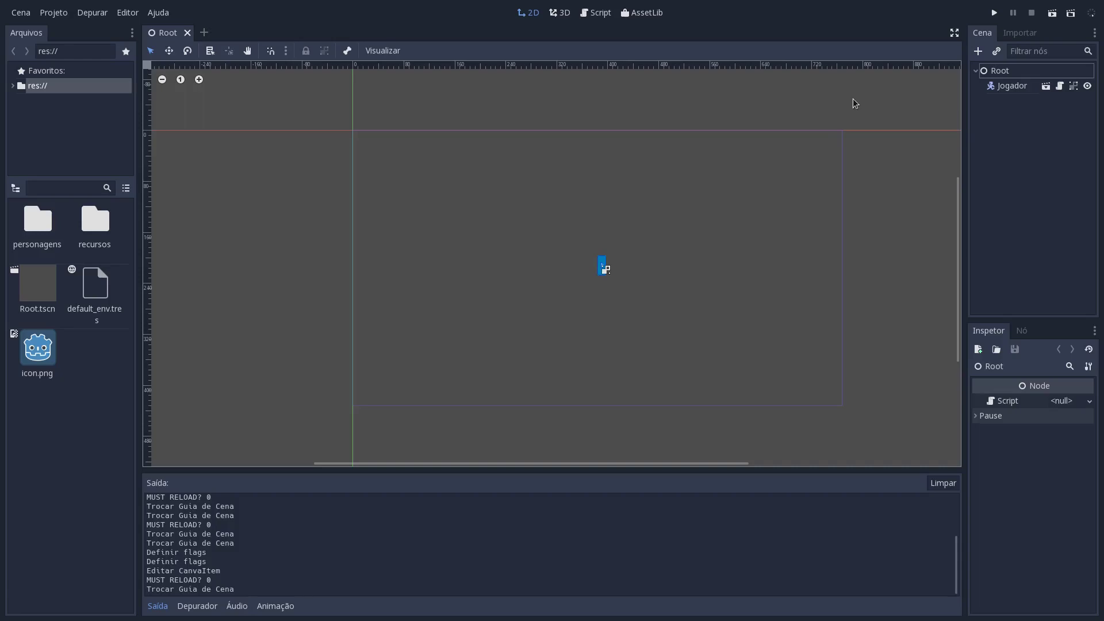
- Quick-open the Personagem.tscn character scene
{"action": "key", "text": "ctrl+shift+o"}
{"action": "left_click", "coordinate": [385, 210]}
{"action": "double_click", "coordinate": [385, 211]}
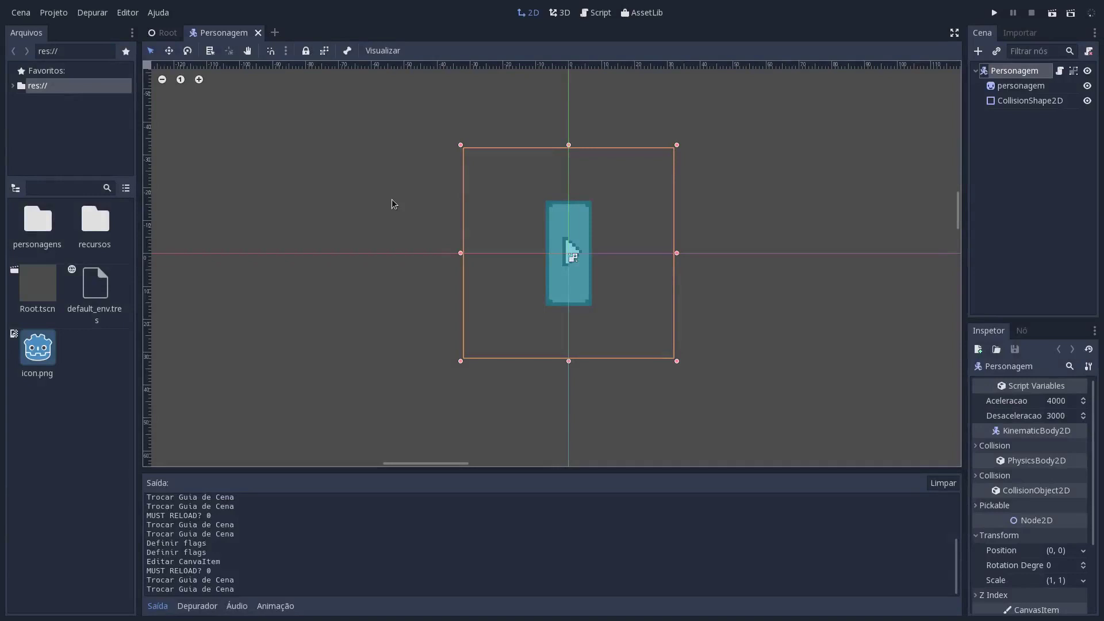
- Turn the personagem sprite texture's Filter flag on, then back off
{"action": "left_click", "coordinate": [1003, 89]}
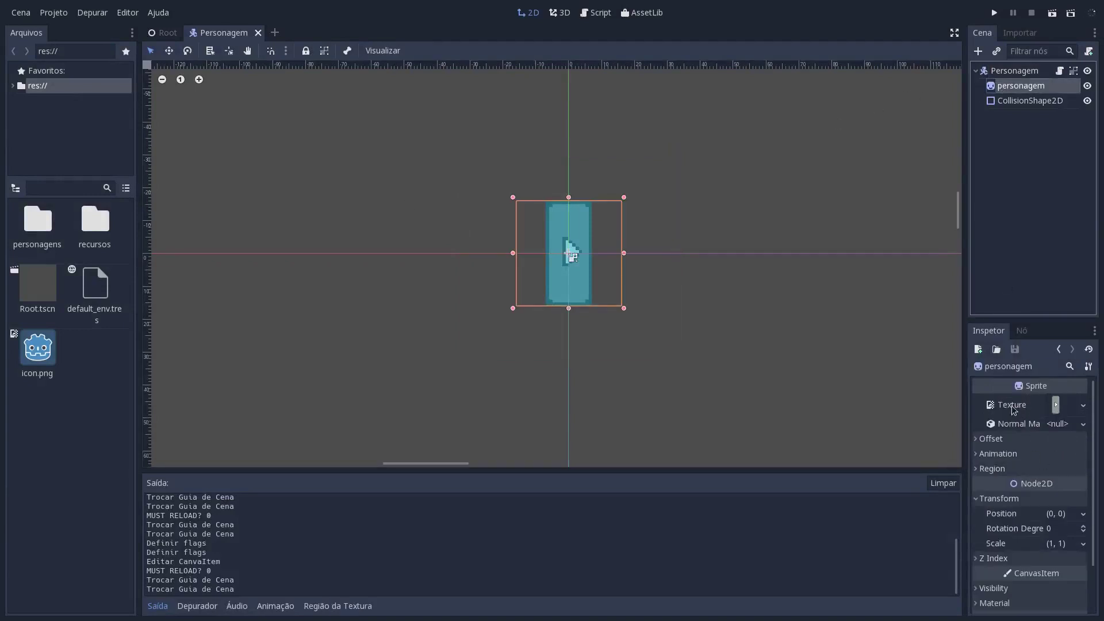
{"action": "left_click", "coordinate": [1041, 405]}
{"action": "left_click", "coordinate": [1064, 432]}
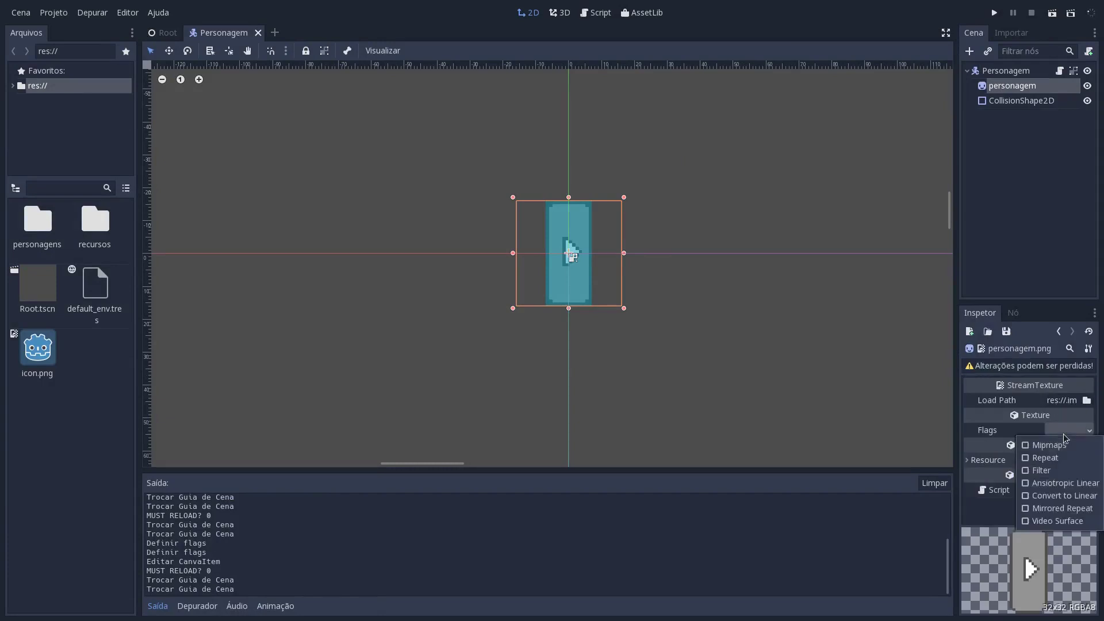
{"action": "left_click", "coordinate": [1041, 471]}
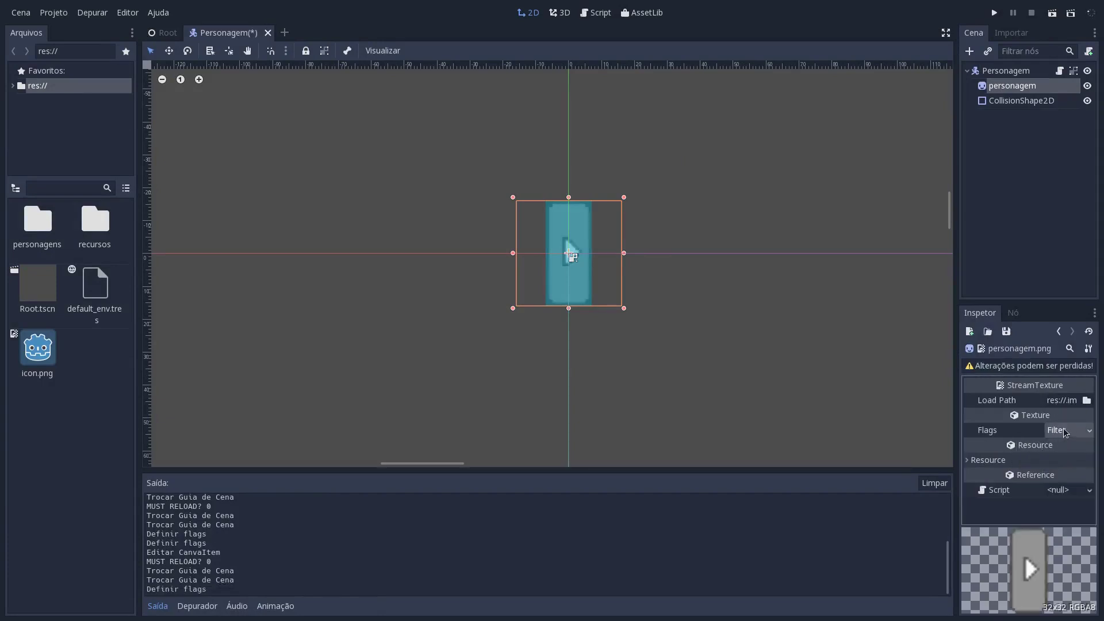
{"action": "left_click", "coordinate": [1061, 432]}
{"action": "left_click", "coordinate": [1037, 470]}
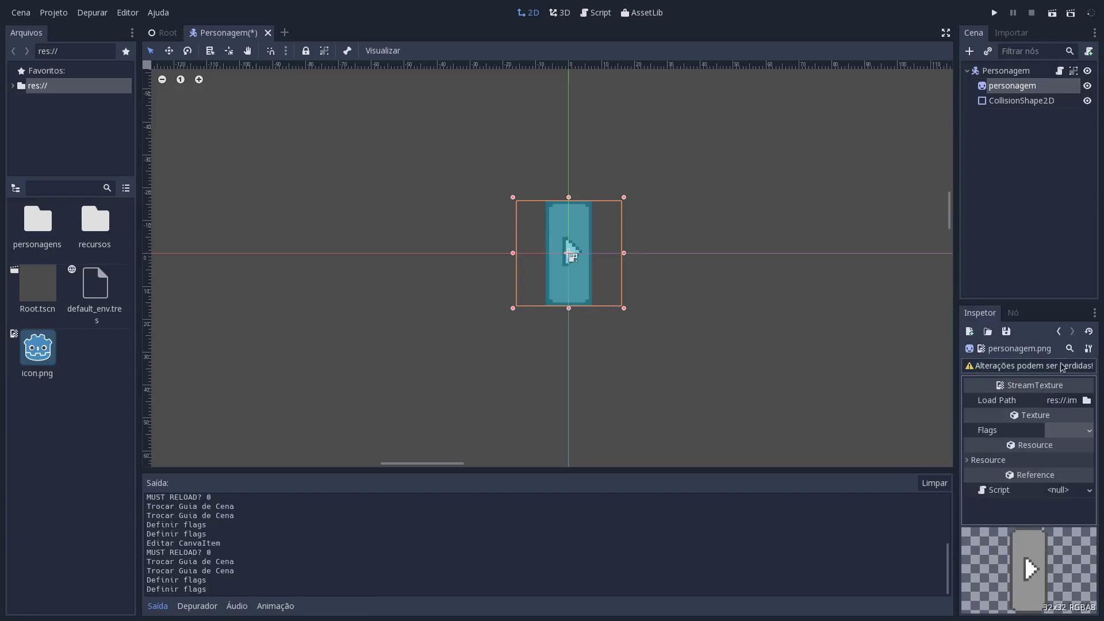
{"action": "left_click", "coordinate": [1058, 331]}
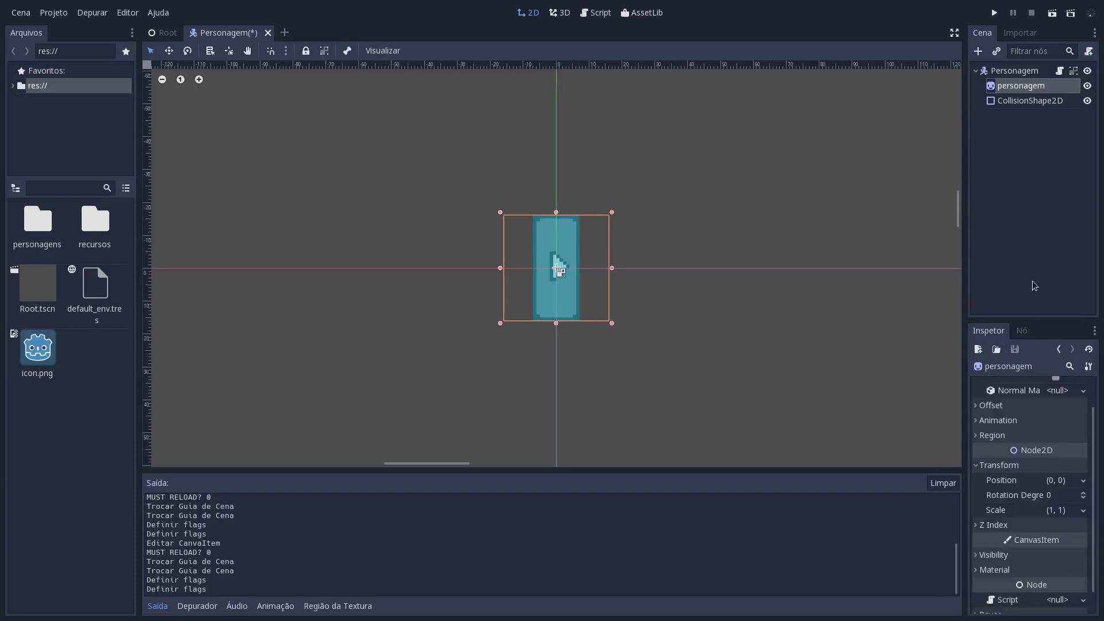
- Reimport personagem.png with Filter on, then reimport it with Filter off
{"action": "left_click", "coordinate": [1017, 36]}
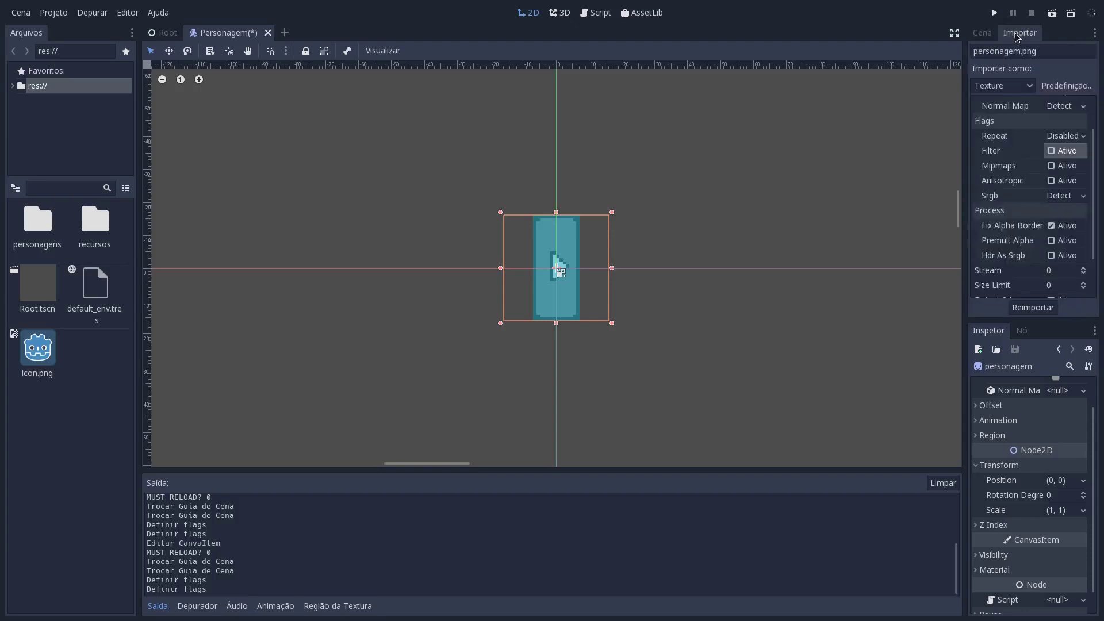
{"action": "double_click", "coordinate": [1051, 153]}
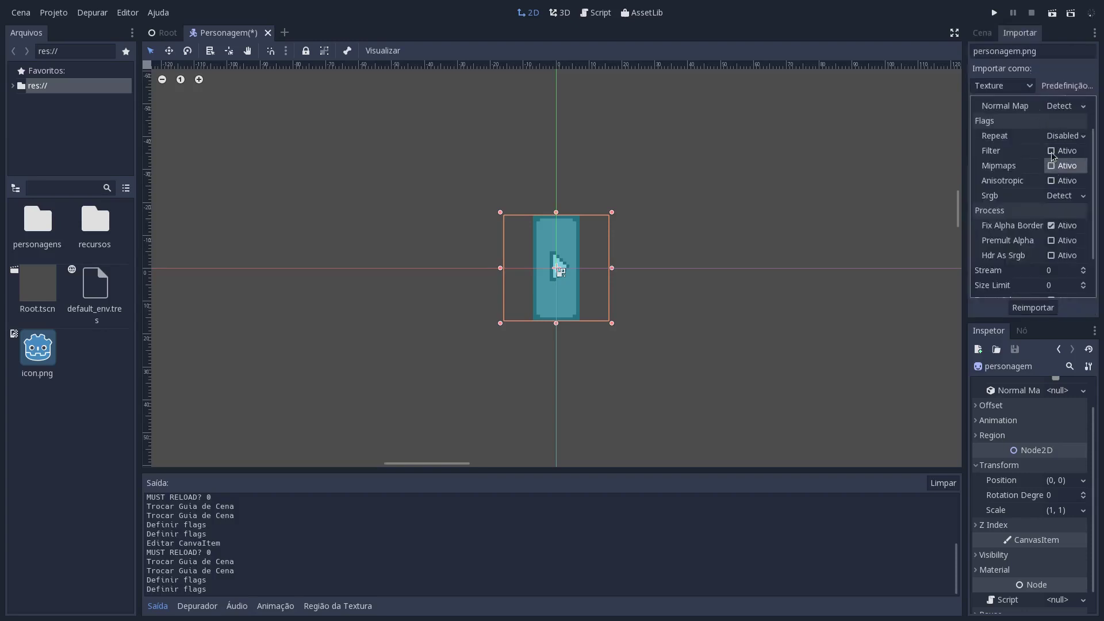
{"action": "left_click", "coordinate": [1051, 151]}
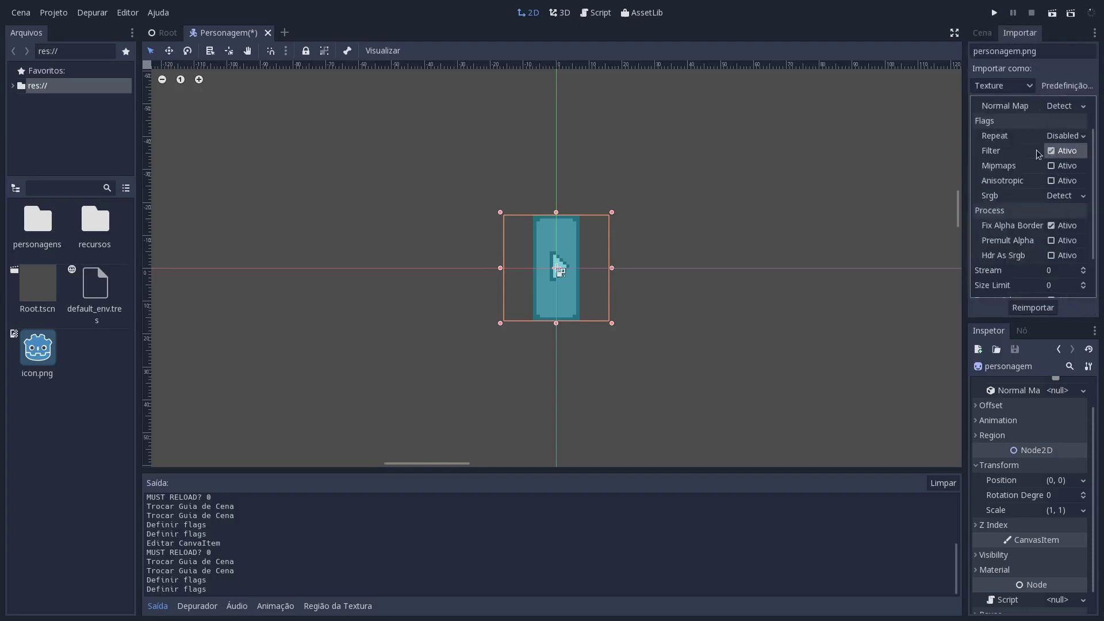
{"action": "left_click", "coordinate": [1035, 308]}
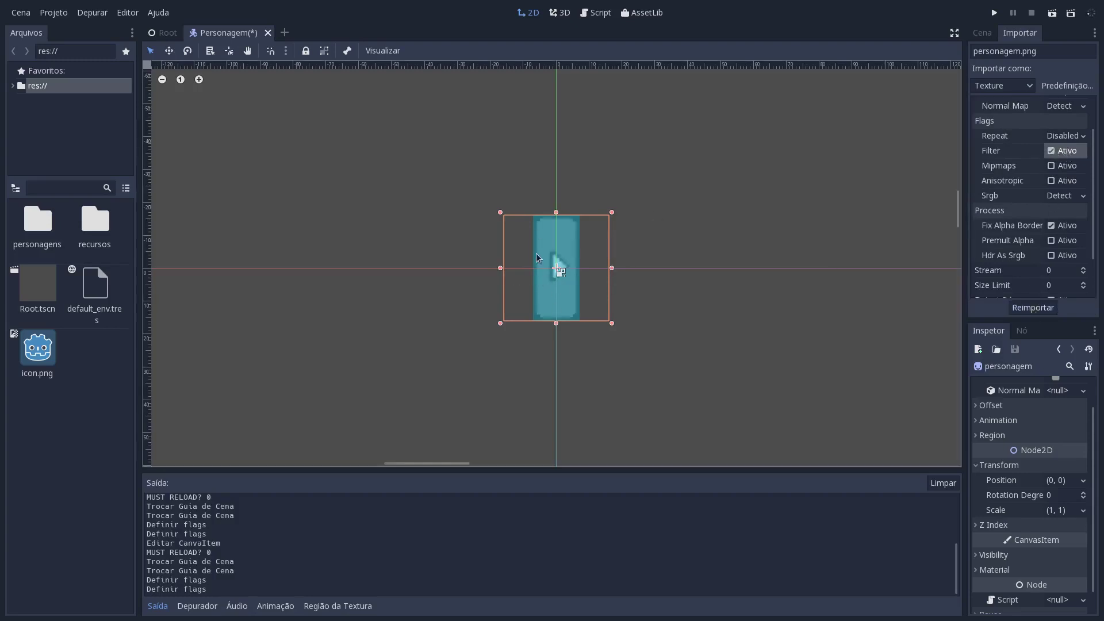
{"action": "left_click", "coordinate": [1051, 151]}
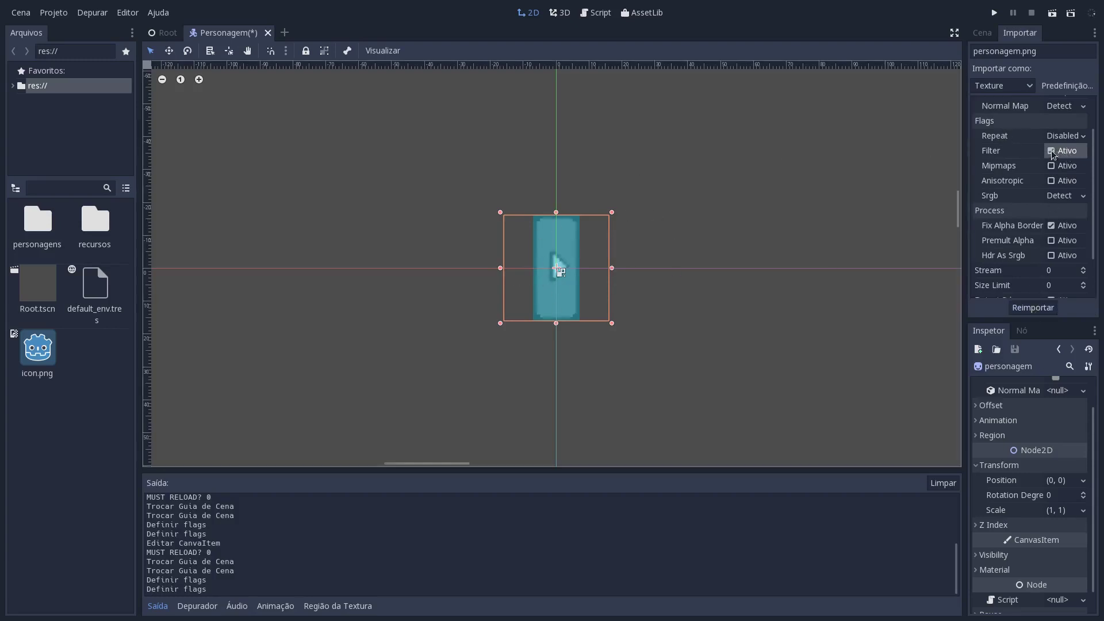
{"action": "left_click", "coordinate": [1043, 310]}
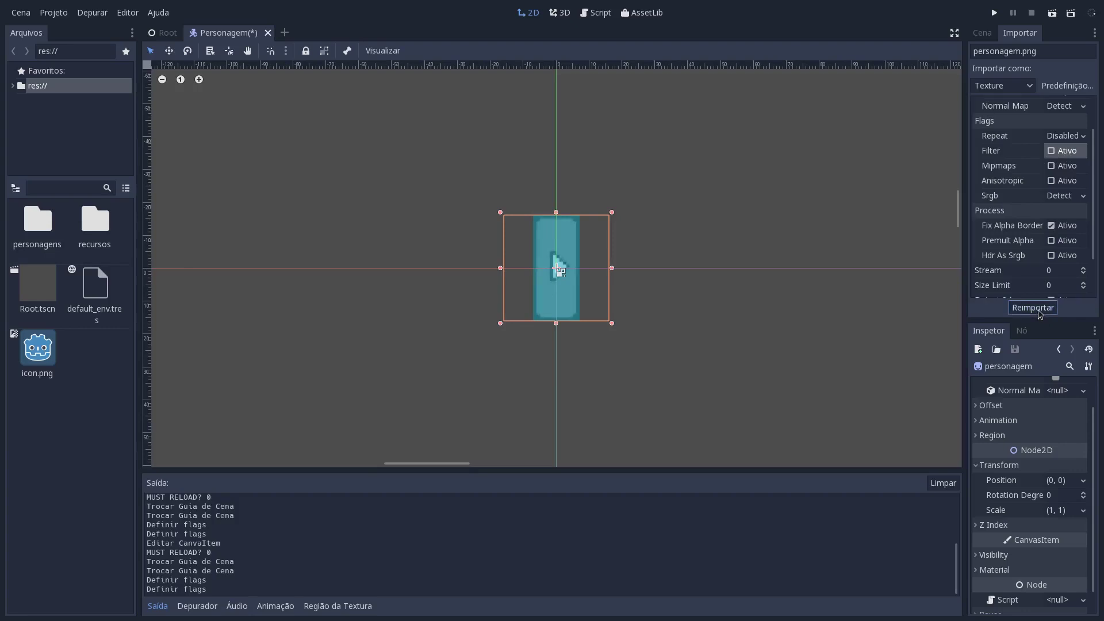
- Switch to the Personagem.gd script, save, and review the direcao_entrada code
{"action": "left_click", "coordinate": [599, 13]}
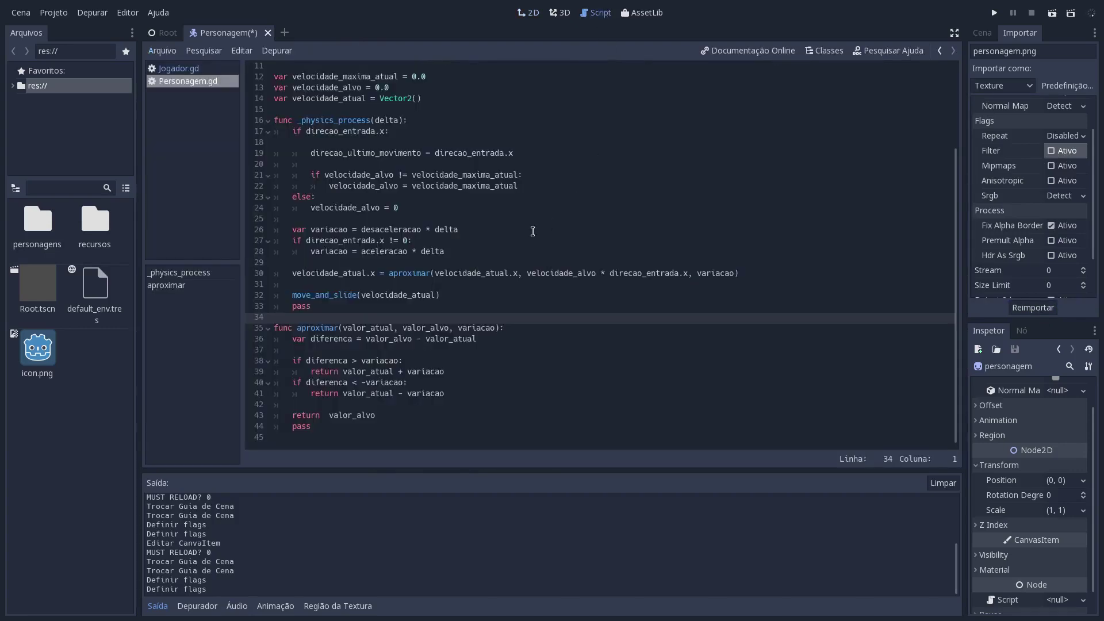
{"action": "key", "text": "ctrl+s"}
{"action": "scroll", "coordinate": [426, 213], "scroll_direction": "up", "scroll_amount": 1}
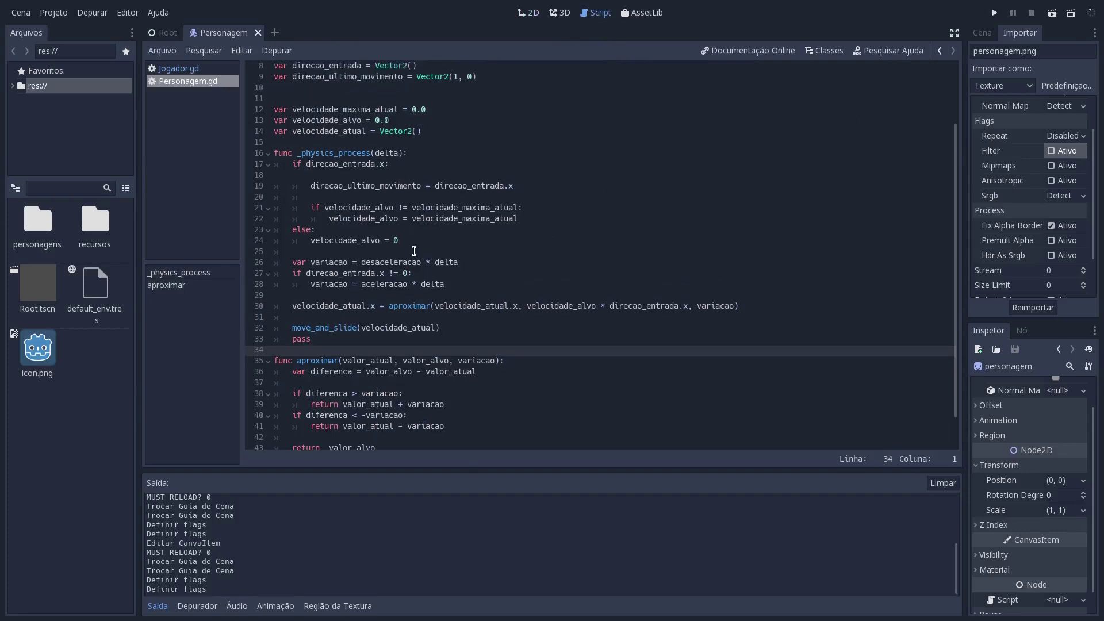
{"action": "left_click", "coordinate": [358, 274]}
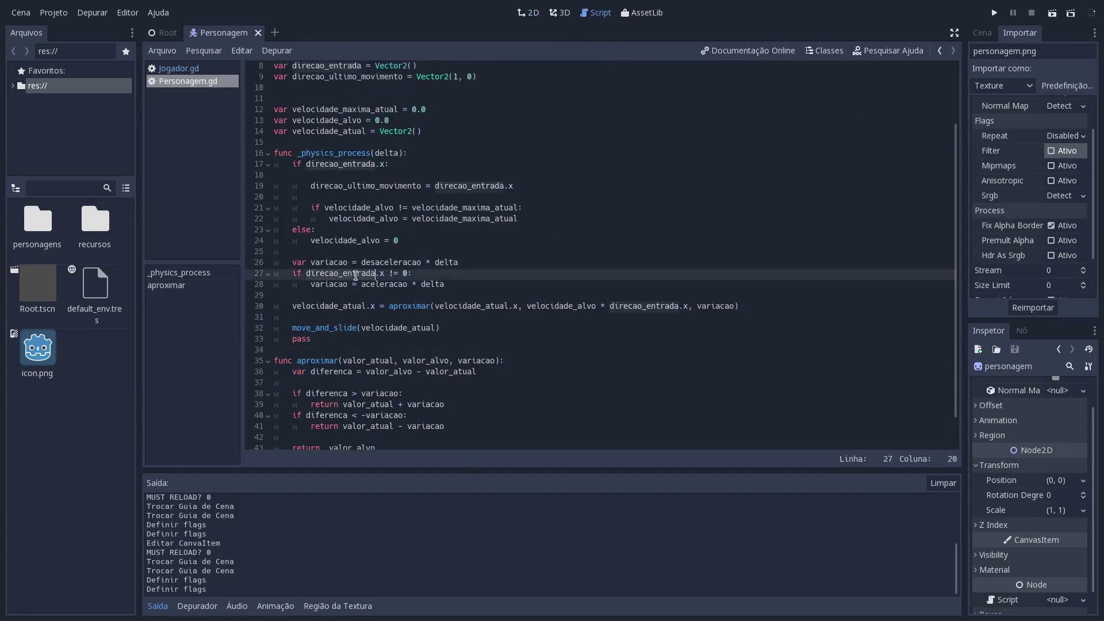
{"action": "left_click", "coordinate": [378, 166]}
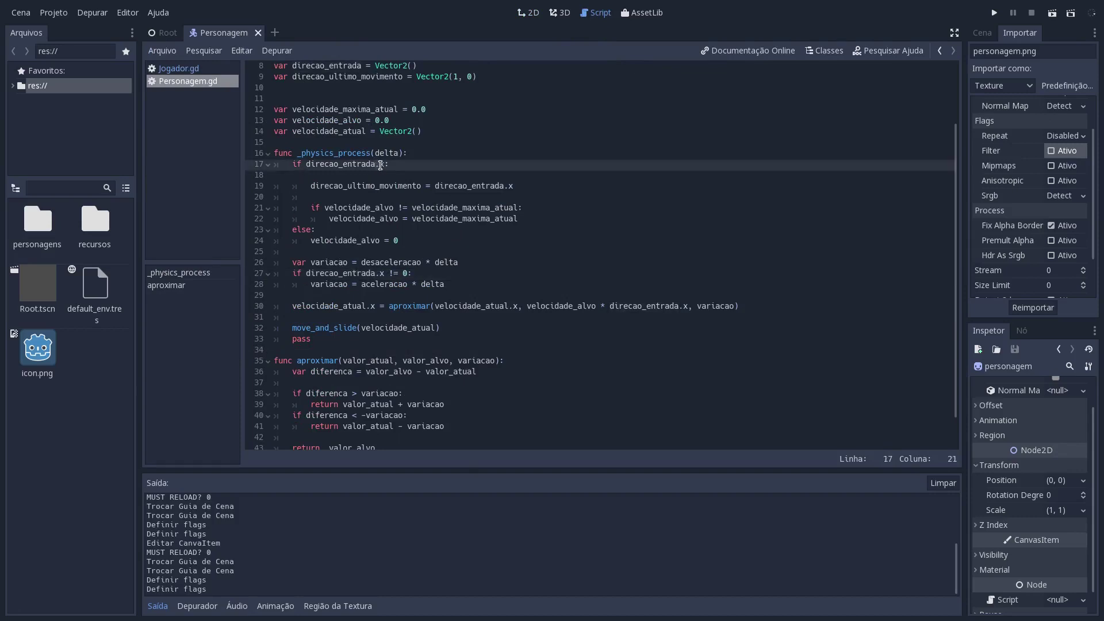
{"action": "left_click", "coordinate": [512, 186]}
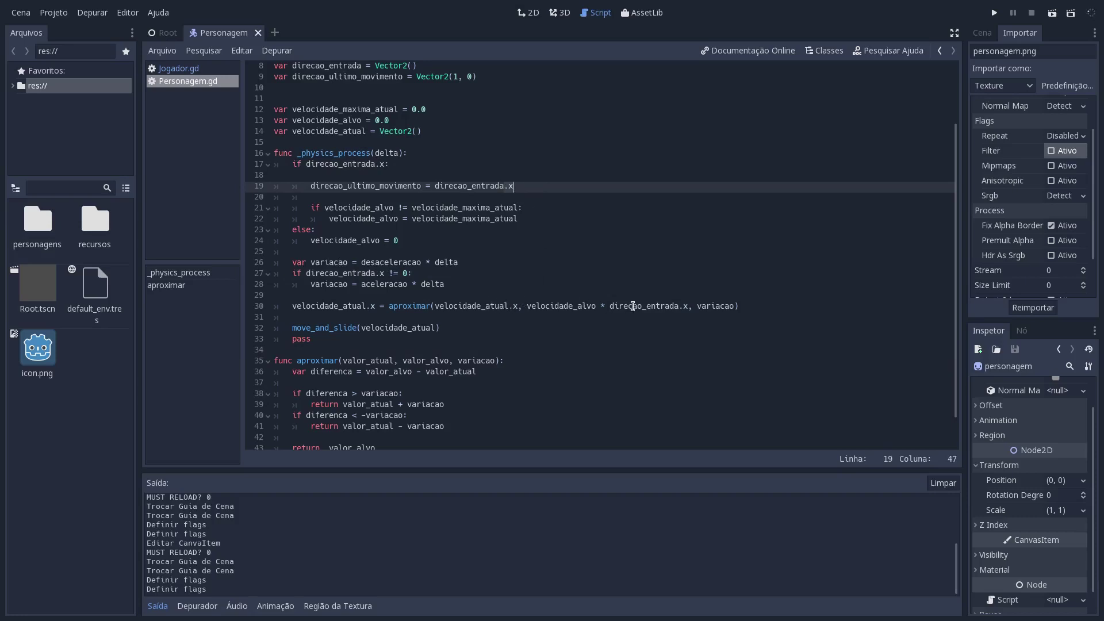
{"action": "double_click", "coordinate": [655, 305]}
{"action": "scroll", "coordinate": [491, 294], "scroll_direction": "down", "scroll_amount": 1}
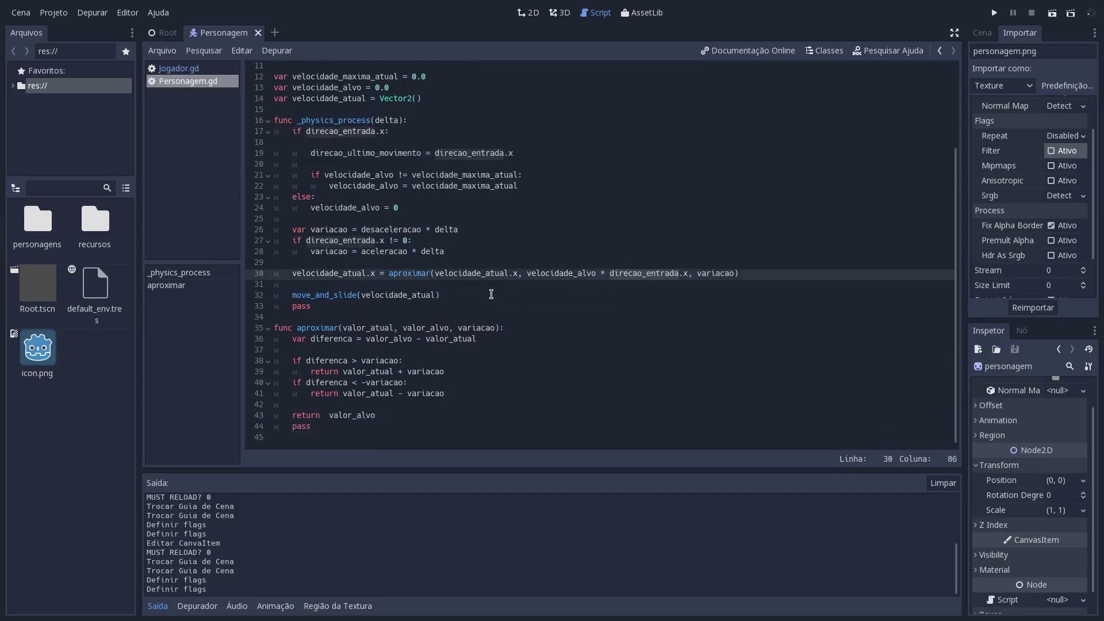
{"action": "scroll", "coordinate": [490, 294], "scroll_direction": "up", "scroll_amount": 1}
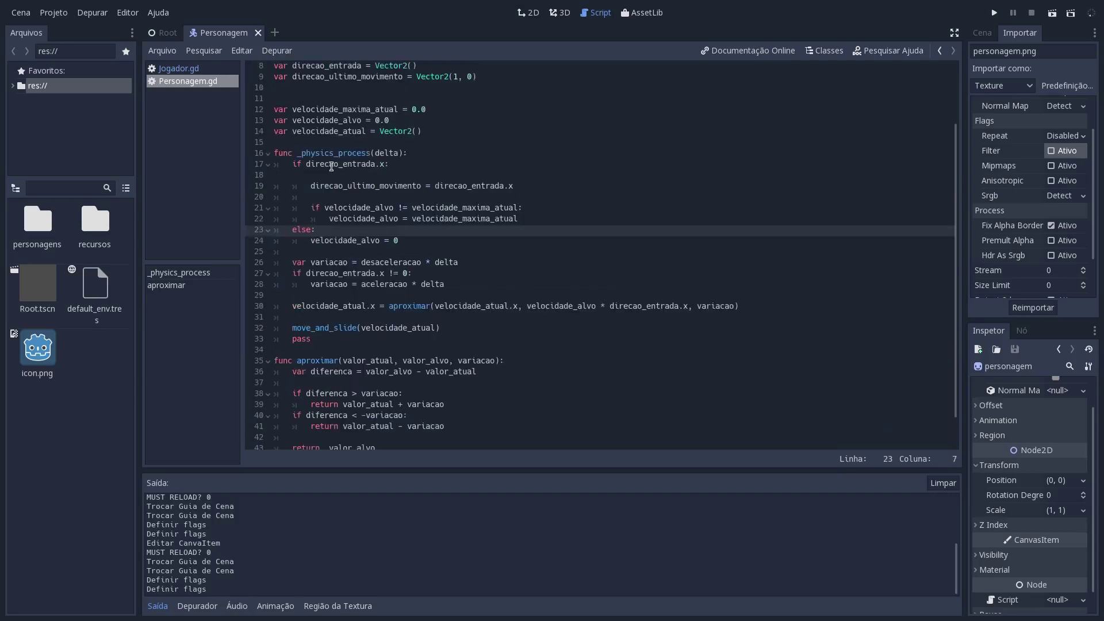
- Append .x to direcao_ultimo_movimento on line 19, save, and test-run the game
{"action": "left_click", "coordinate": [425, 185]}
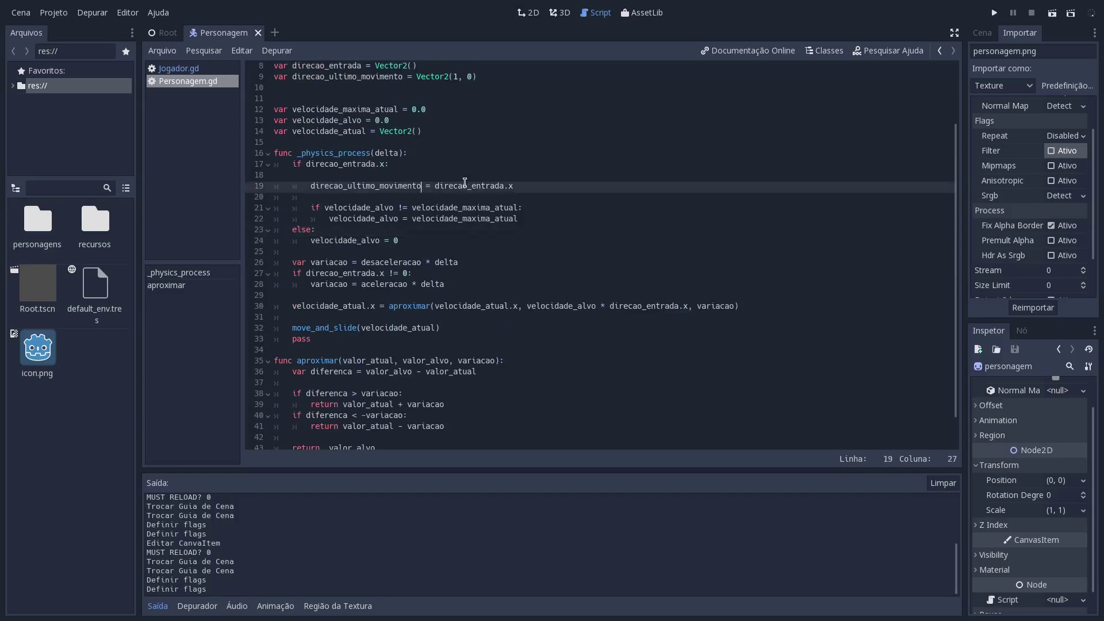
{"action": "type", "text": ".x"}
{"action": "key", "text": "ctrl+s"}
{"action": "left_click", "coordinate": [647, 302]}
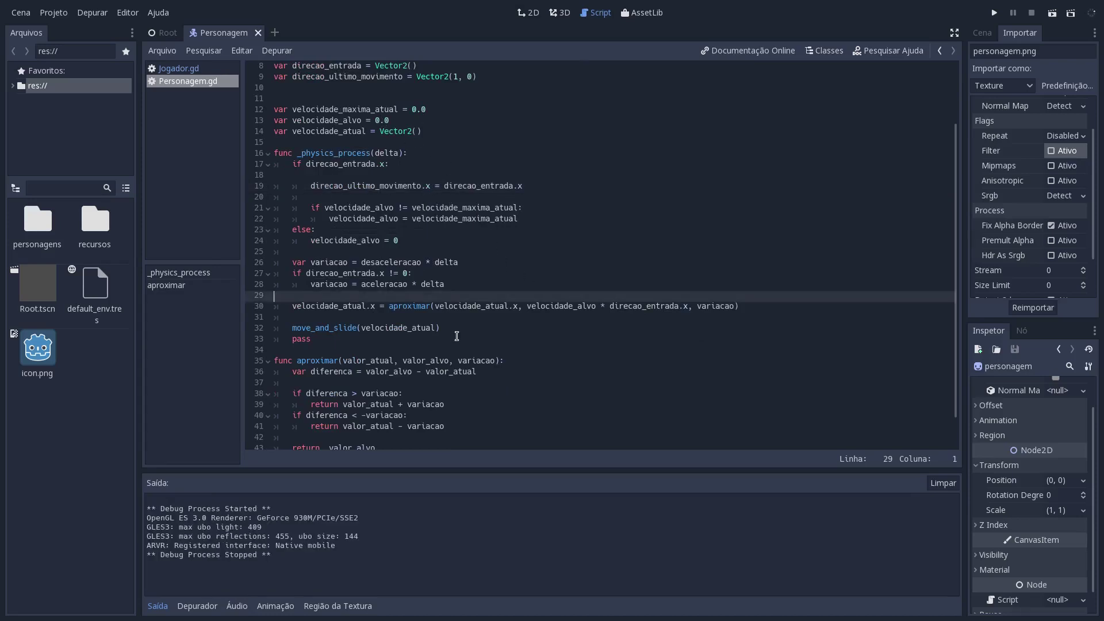
{"action": "left_click", "coordinate": [465, 326]}
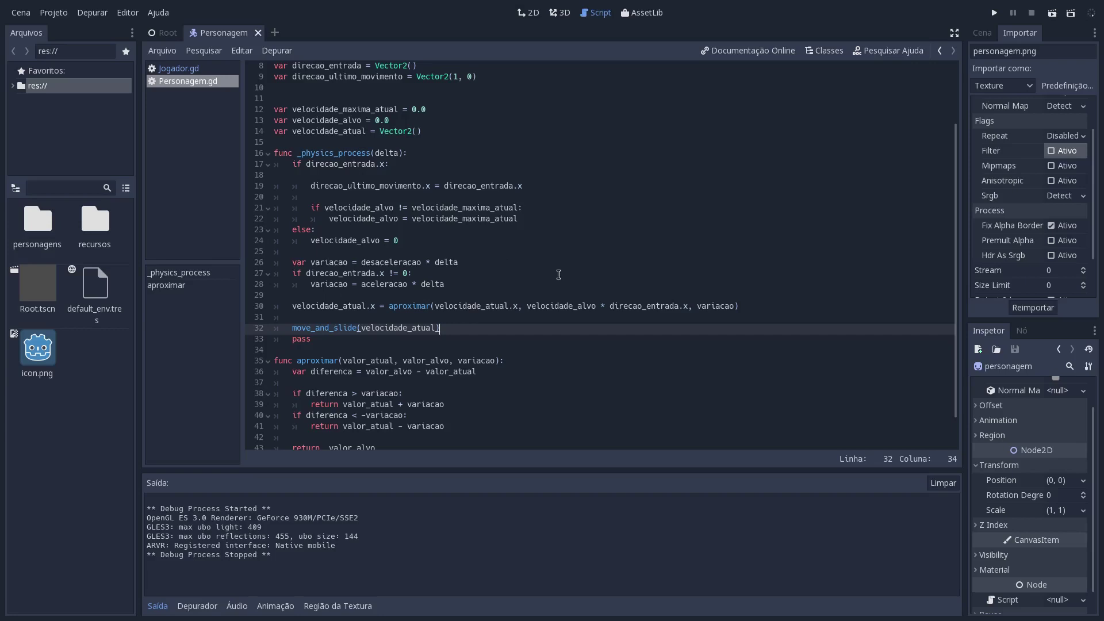
- Add a new func _movimento_horizontal(delta) at the end of the script
{"action": "left_click_drag", "start_coordinate": [781, 306], "coordinate": [276, 166]}
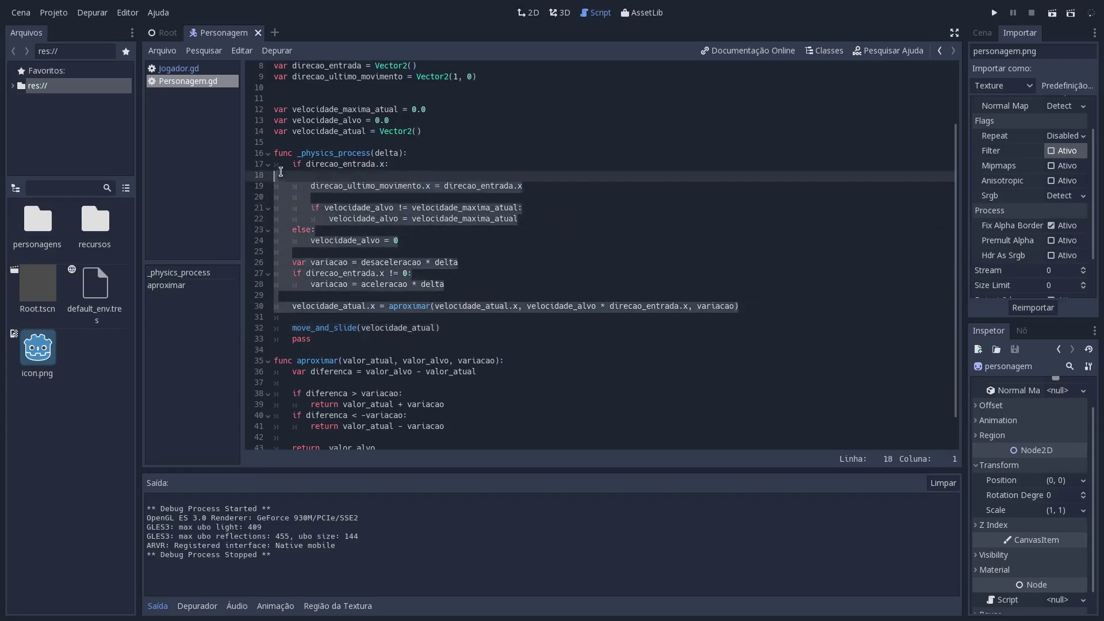
{"action": "scroll", "coordinate": [359, 253], "scroll_direction": "down", "scroll_amount": 1}
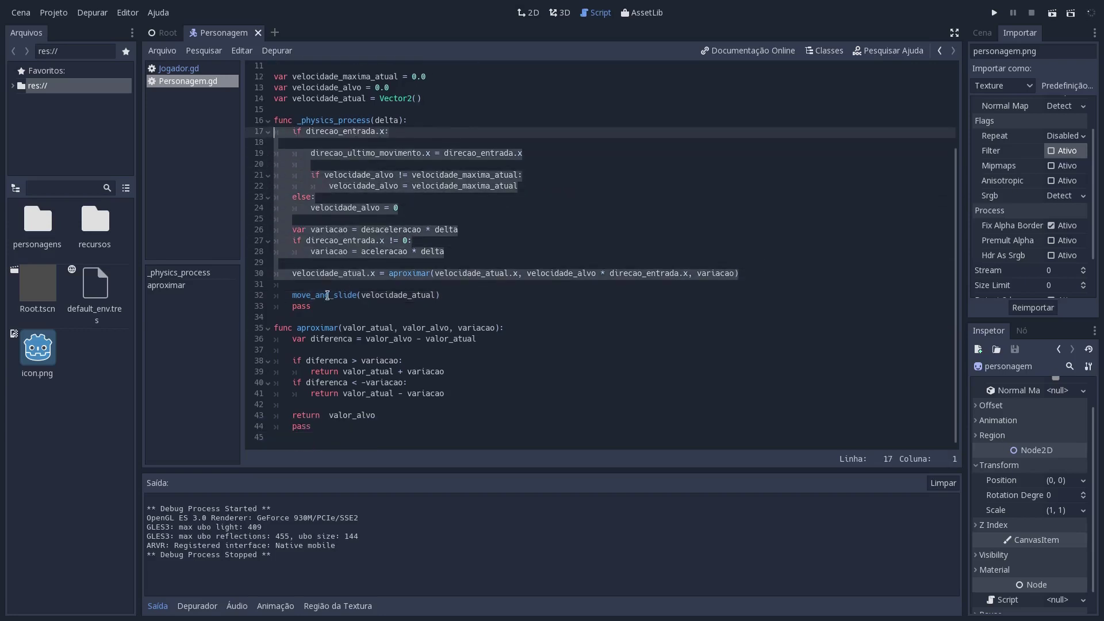
{"action": "left_click", "coordinate": [319, 317]}
{"action": "key", "text": "Return"}
{"action": "key", "text": "Return"}
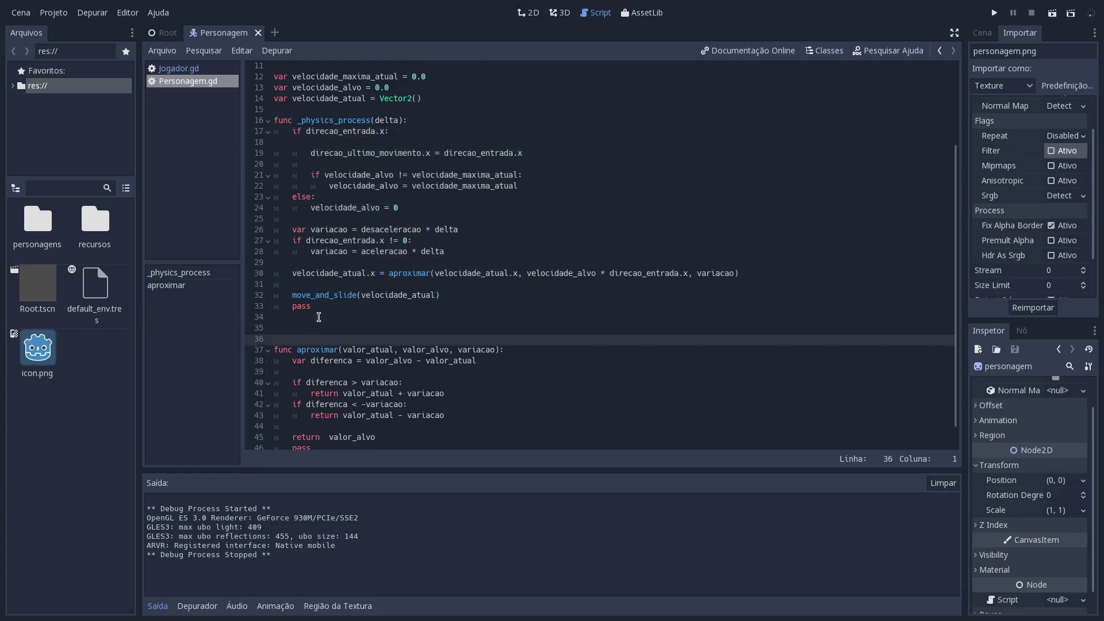
{"action": "key", "text": "Up"}
{"action": "type", "text": "func _mo"}
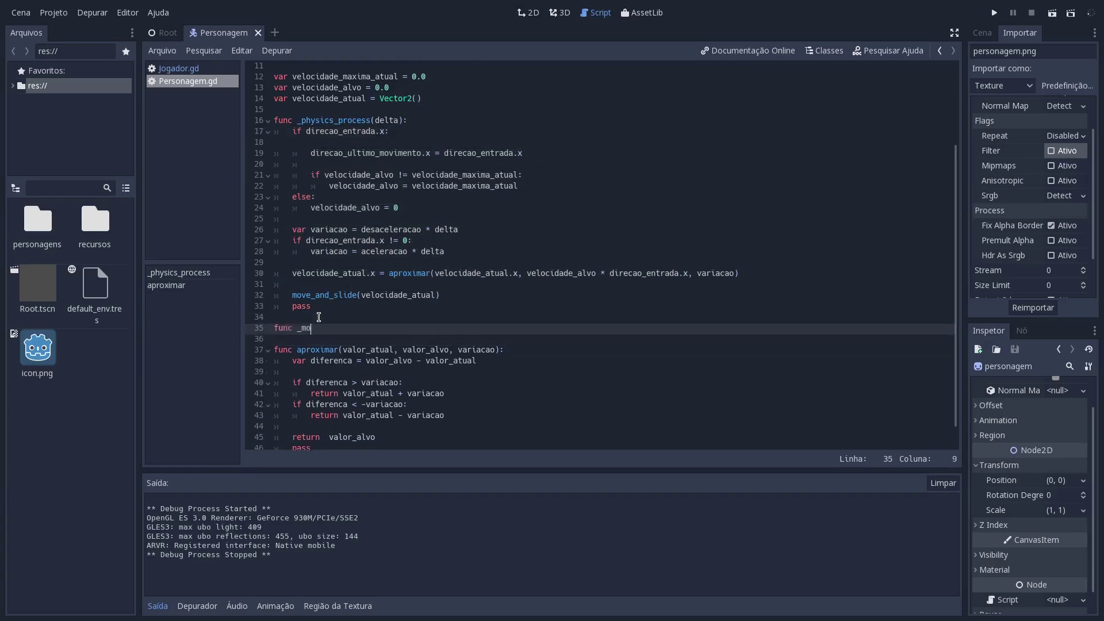
{"action": "type", "text": "vimento_horizontal(de"}
{"action": "type", "text": "lta):"}
{"action": "key", "text": "Return"}
- Move the horizontal-movement code (lines 17–30) into _movimento_horizontal and fix its indentation
{"action": "left_click_drag", "start_coordinate": [742, 273], "coordinate": [282, 131]}
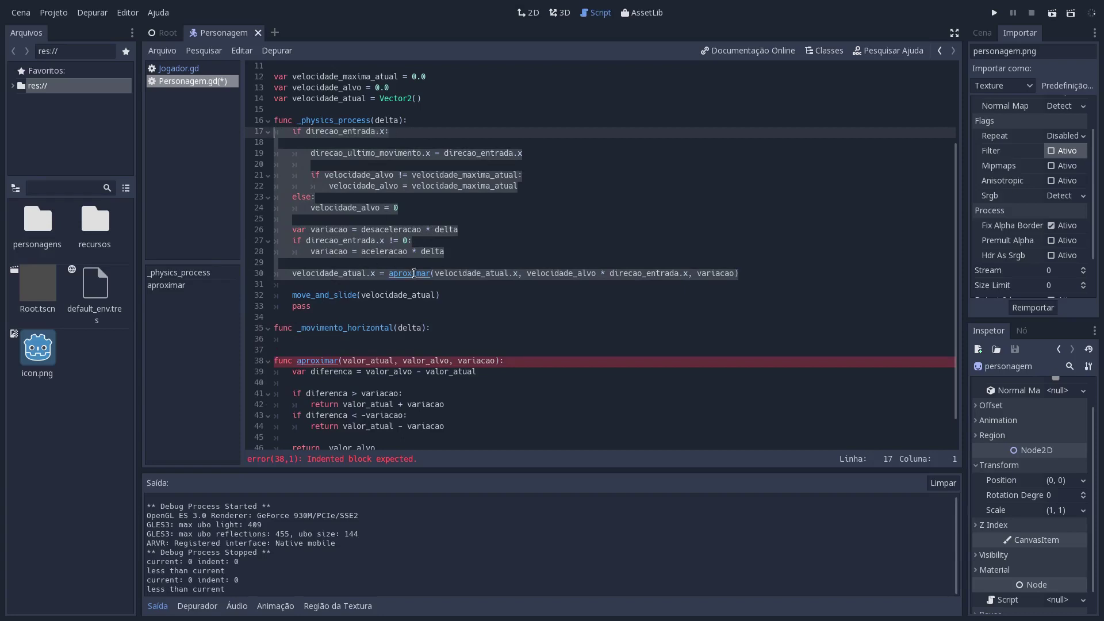
{"action": "left_click_drag", "start_coordinate": [395, 268], "coordinate": [377, 339]}
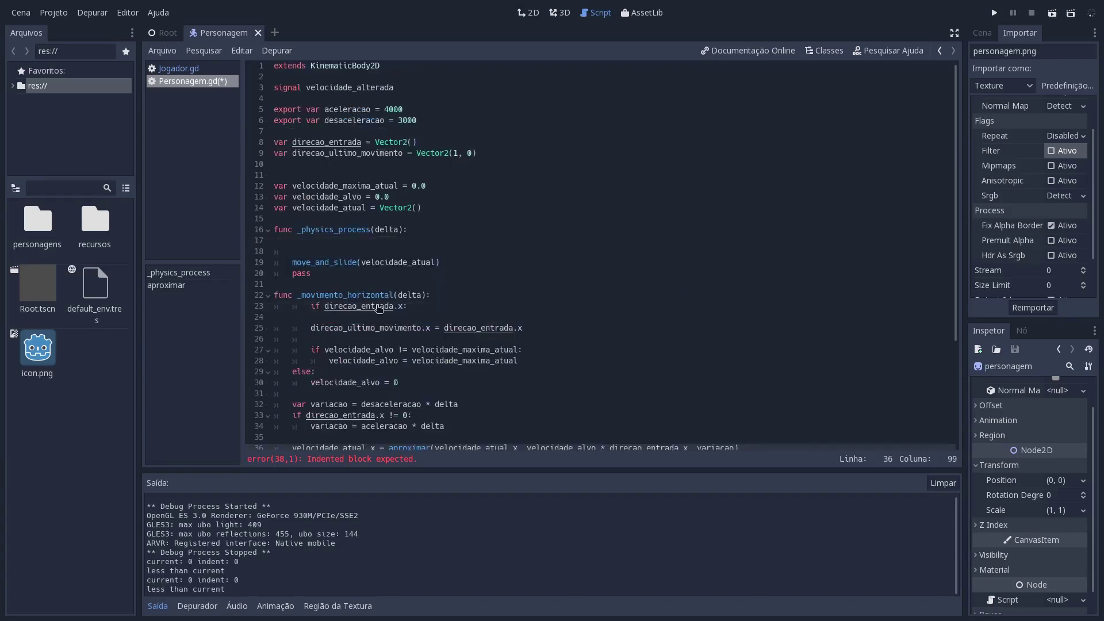
{"action": "key", "text": "ctrl+s"}
{"action": "left_click", "coordinate": [327, 309]}
{"action": "key", "text": "BackSpace"}
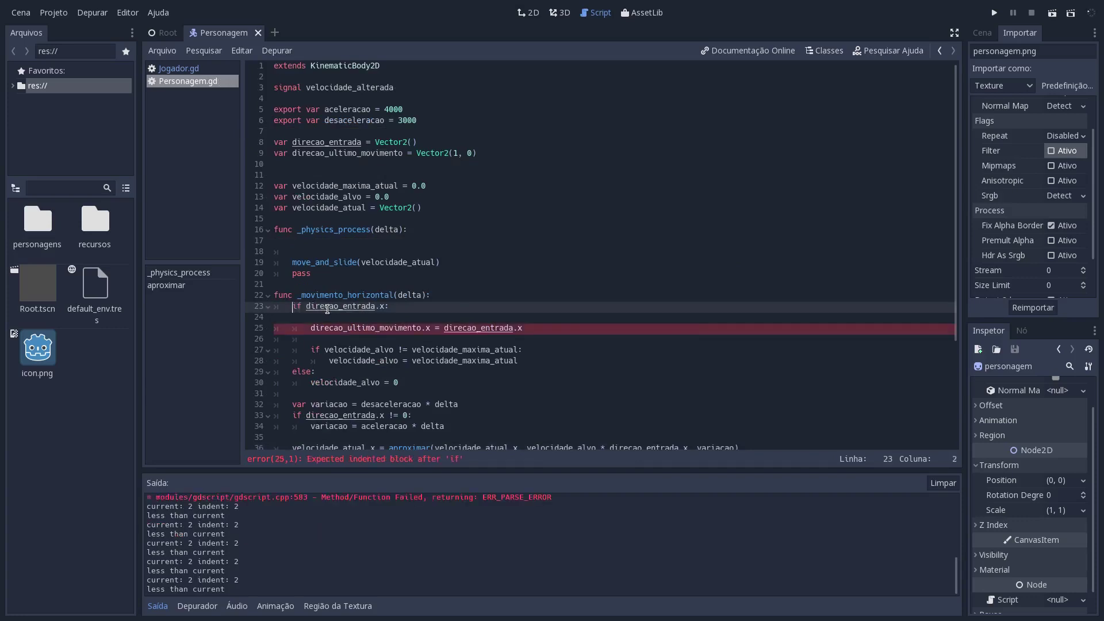
{"action": "scroll", "coordinate": [355, 271], "scroll_direction": "down", "scroll_amount": 1}
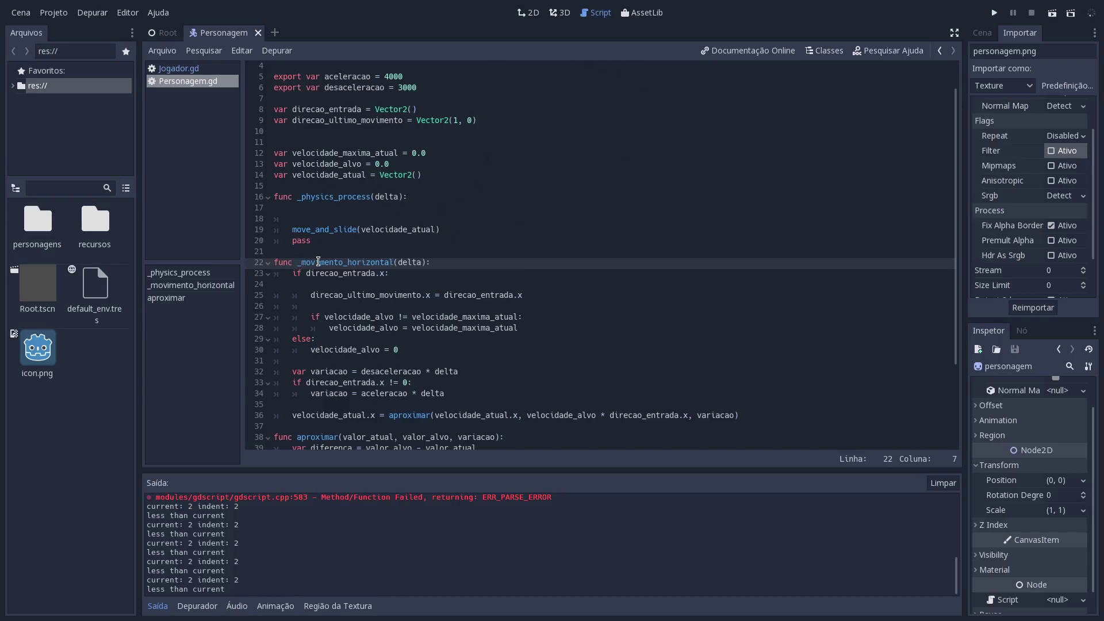
- Call _movimento_horizontal(delta) on line 17 of _physics_process
{"action": "left_click", "coordinate": [206, 67]}
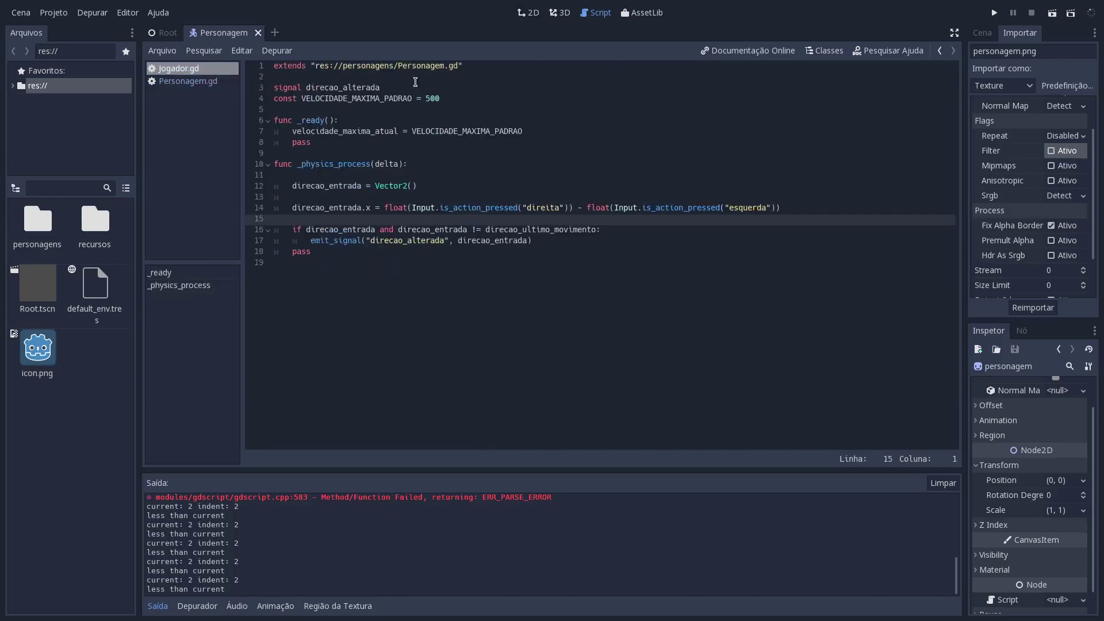
{"action": "left_click", "coordinate": [219, 82]}
{"action": "left_click", "coordinate": [366, 208]}
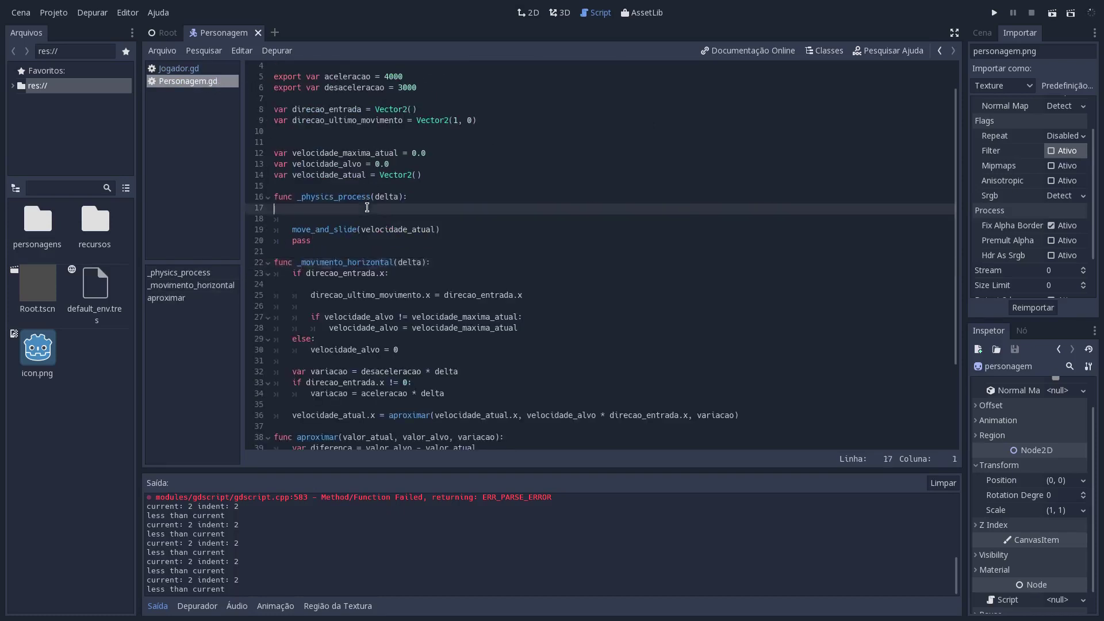
{"action": "key", "text": "Tab"}
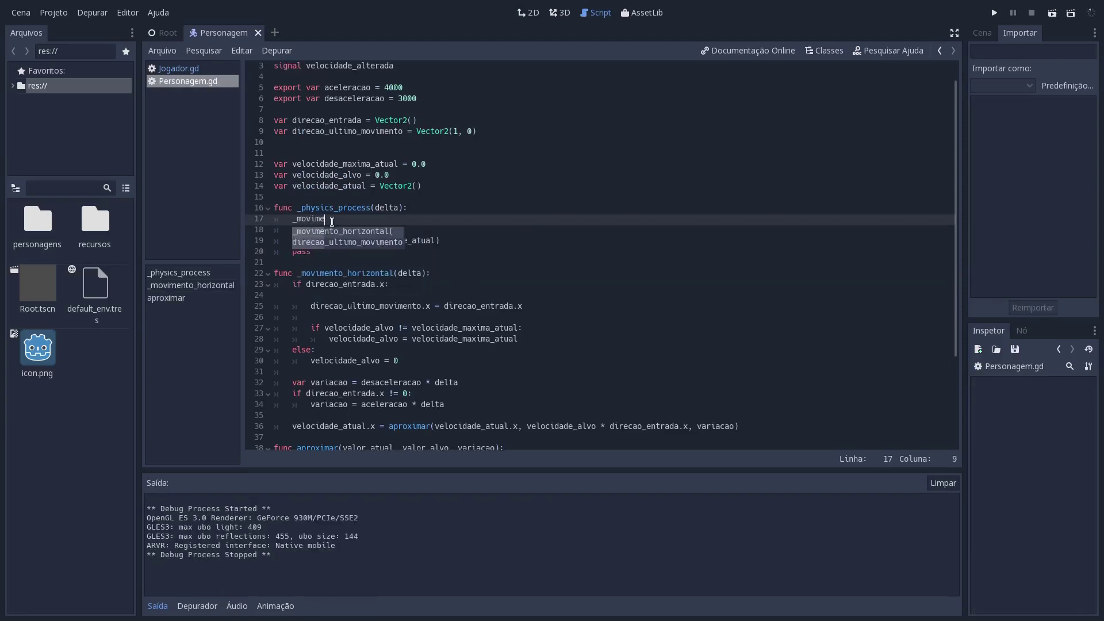
{"action": "key", "text": "Return"}
{"action": "type", "text": "elta"}
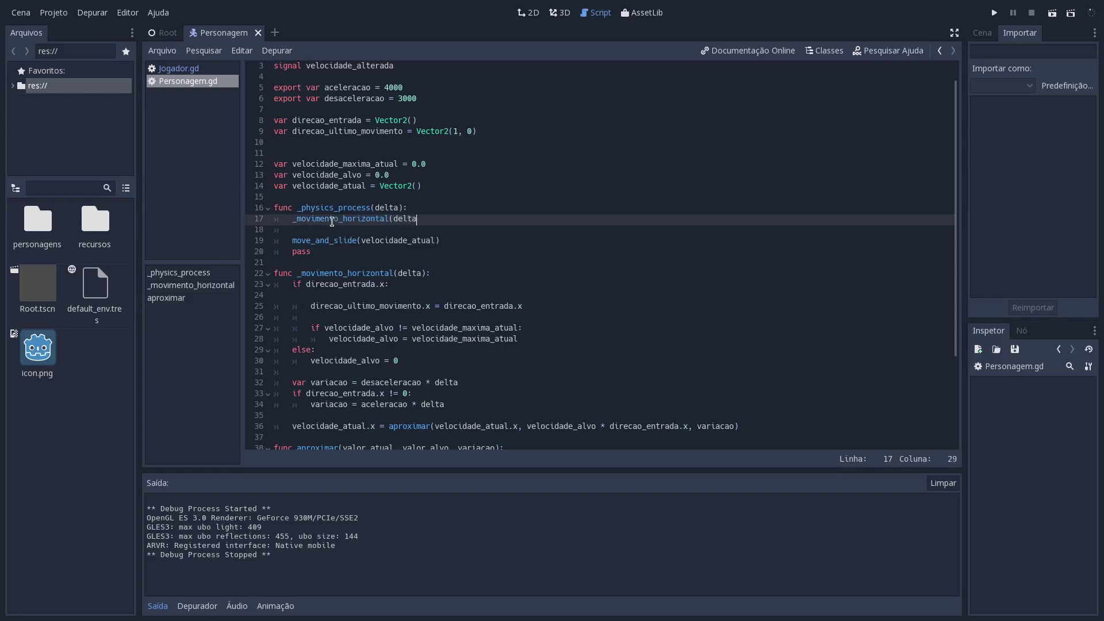
{"action": "type", "text": ")"}
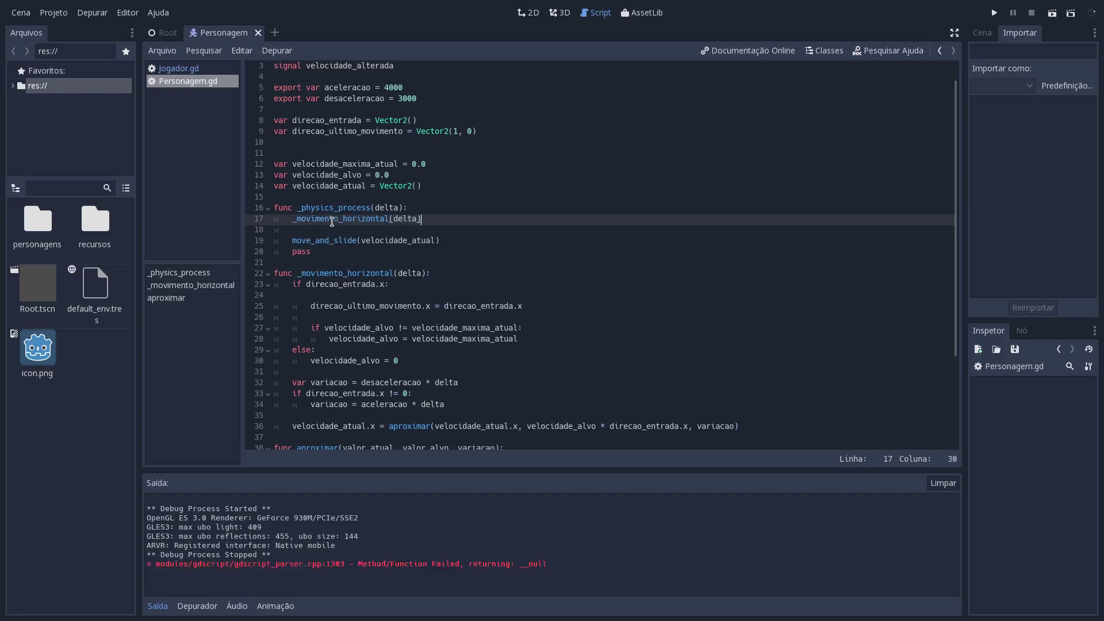
- Run the game and test moving the character left and right
{"action": "key", "text": "F5"}
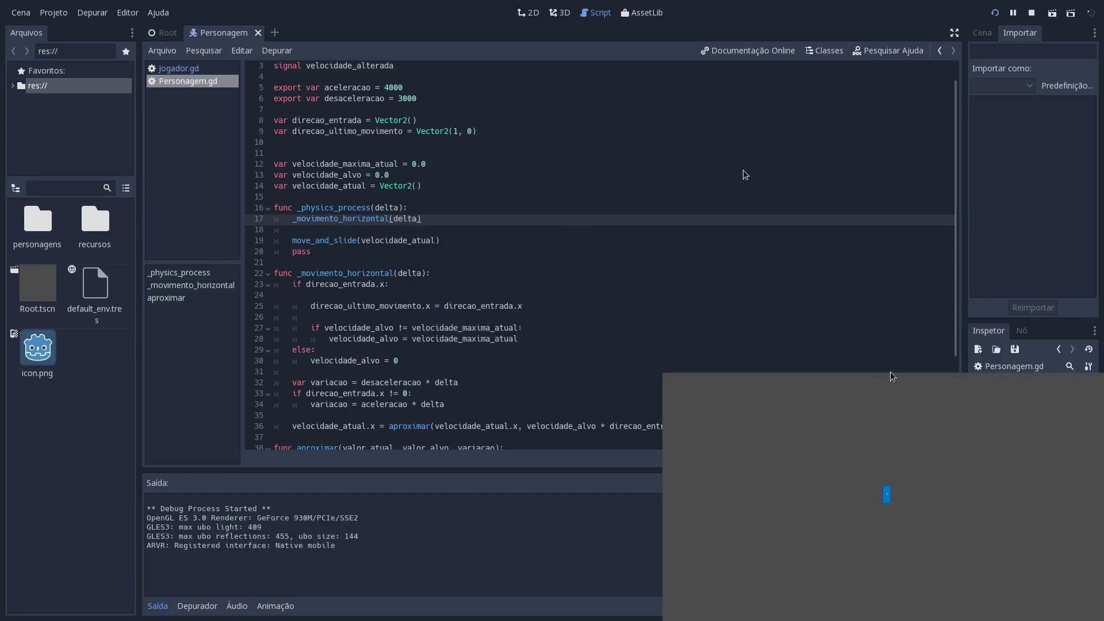
{"action": "key", "text": "Left"}
{"action": "key", "text": "Right"}
{"action": "key", "text": "Left"}
{"action": "key", "text": "Right"}
{"action": "key", "text": "Left"}
{"action": "key", "text": "Right"}
- Stop the game, fold _movimento_horizontal and aproximar, and add blank lines in _physics_process
{"action": "left_click", "coordinate": [373, 230]}
{"action": "key", "text": "F8"}
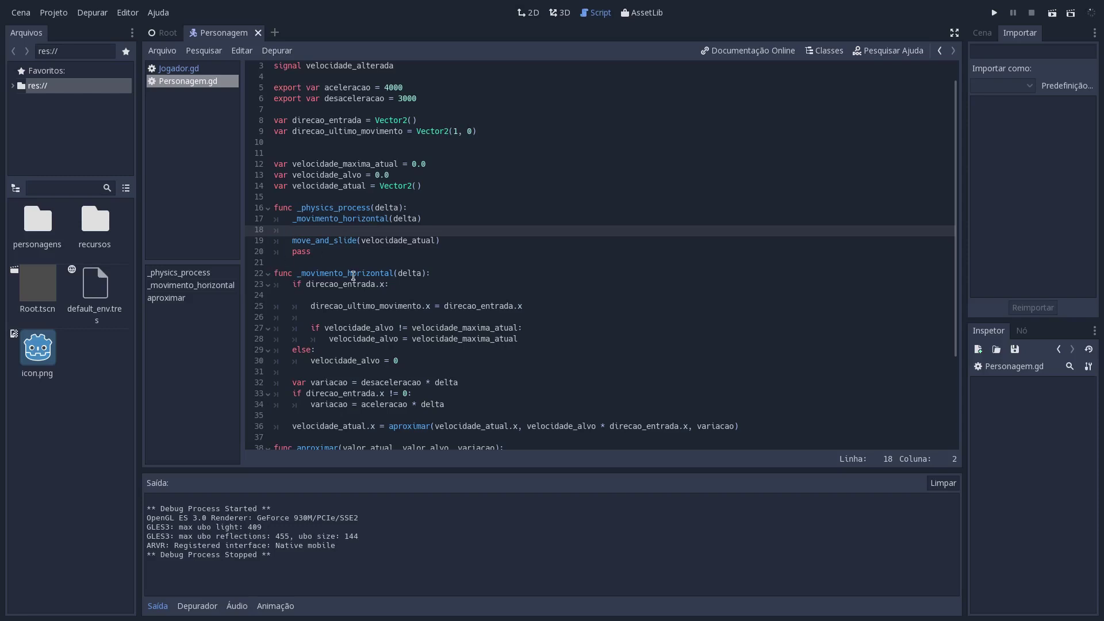
{"action": "left_click", "coordinate": [268, 273]}
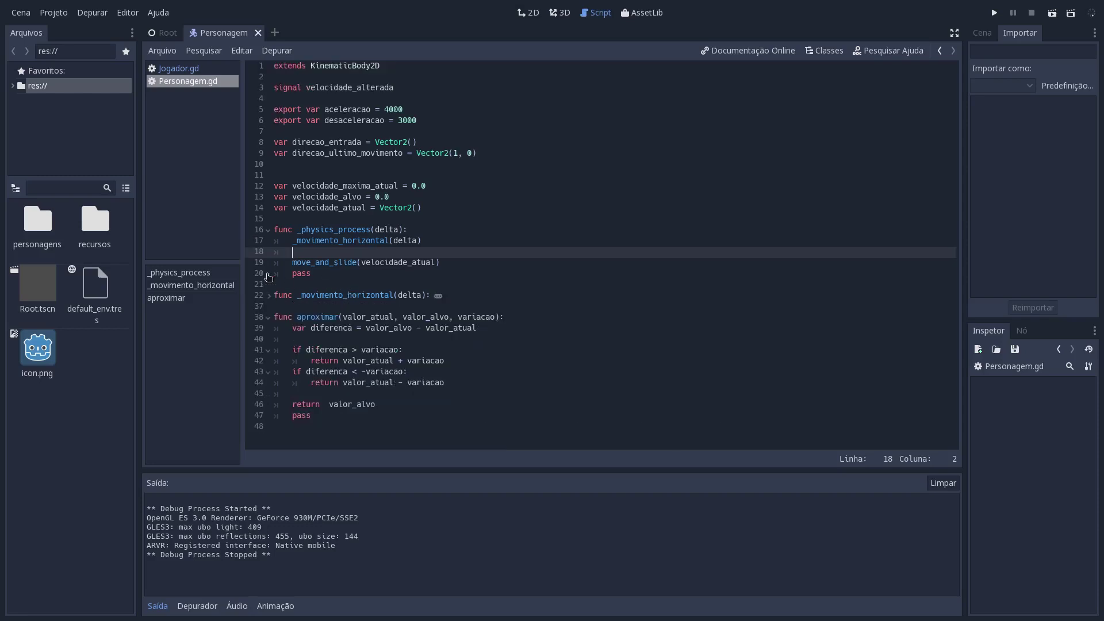
{"action": "left_click", "coordinate": [268, 317]}
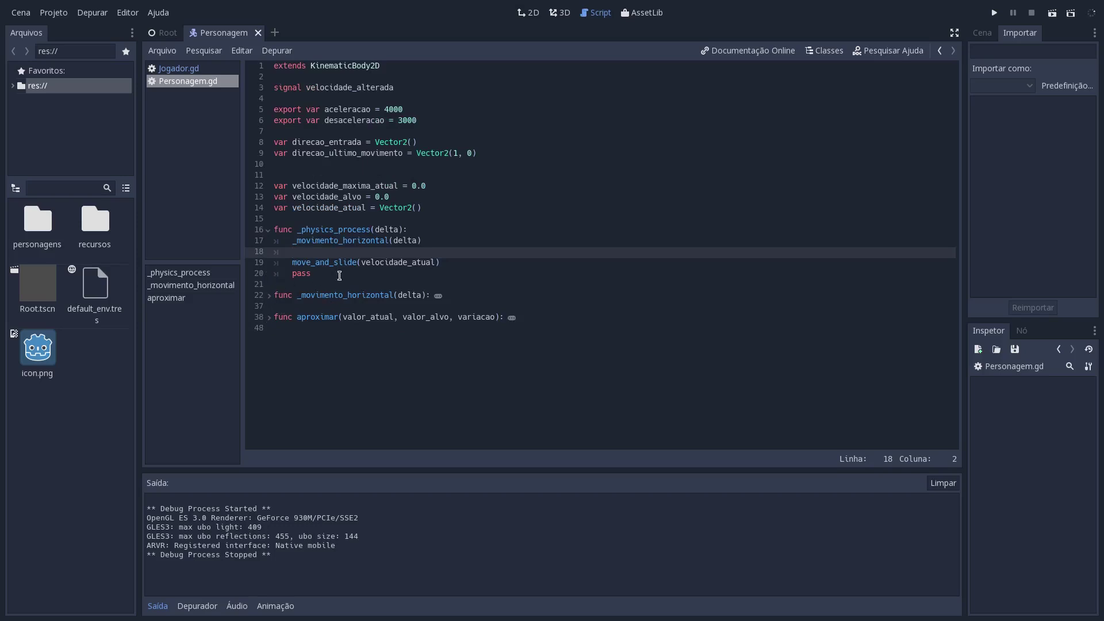
{"action": "key", "text": "Return"}
{"action": "key", "text": "Return"}
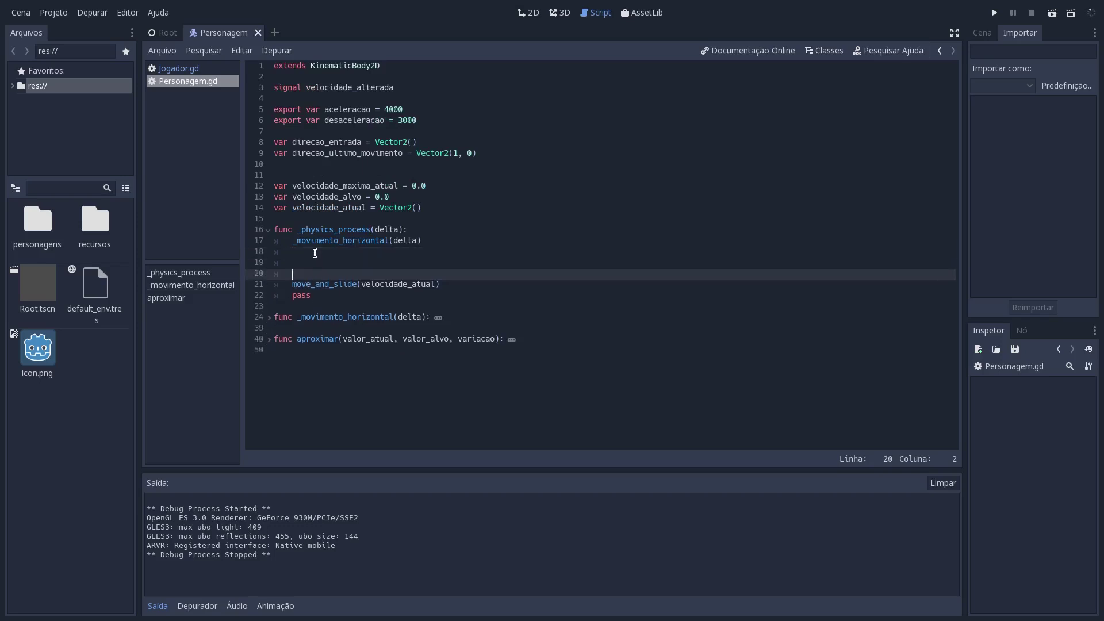
{"action": "key", "text": "Up"}
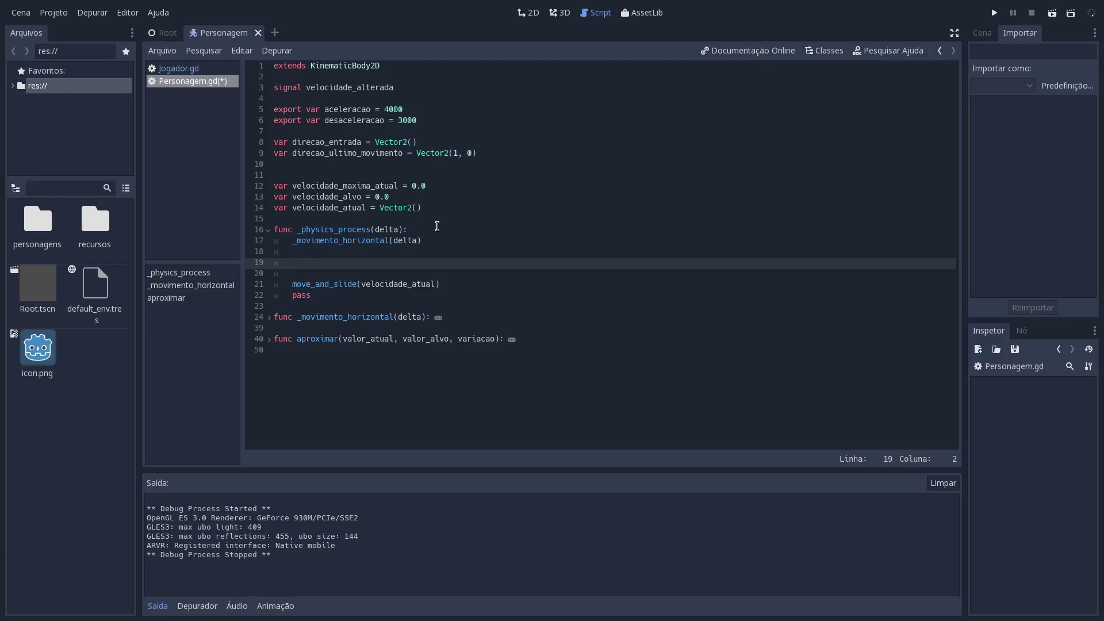
{"action": "left_click", "coordinate": [419, 241]}
{"action": "left_click", "coordinate": [416, 263]}
{"action": "left_click", "coordinate": [269, 317]}
- Add export var aceleracao_gravidade = 600 below the desaceleracao line
{"action": "left_click", "coordinate": [490, 123]}
{"action": "key", "text": "Return"}
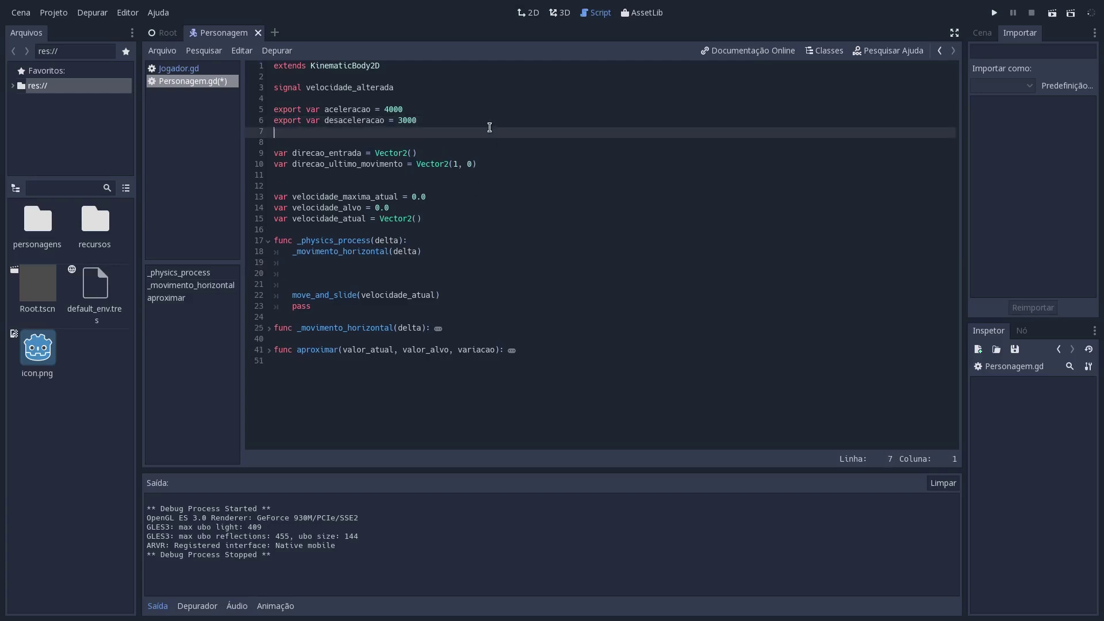
{"action": "type", "text": "export v"}
{"action": "type", "text": "ar aceleracao_gr"}
{"action": "type", "text": "avidade = "}
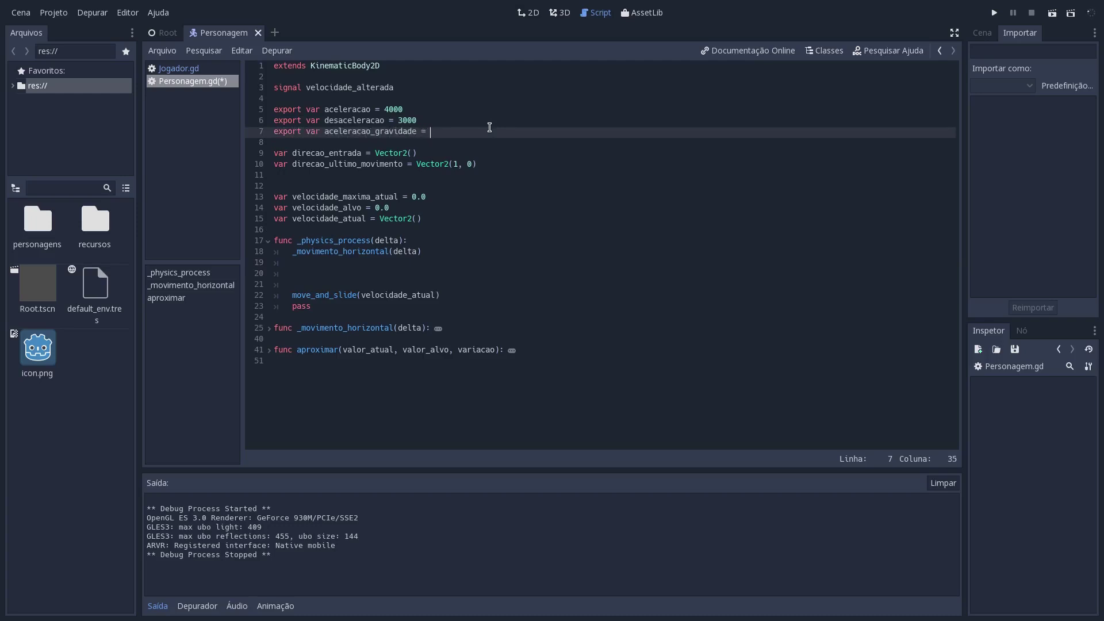
{"action": "type", "text": "600"}
- Add export var velocidade_queda = 600 on the next line and save
{"action": "key", "text": "ctrl+s"}
{"action": "key", "text": "Return"}
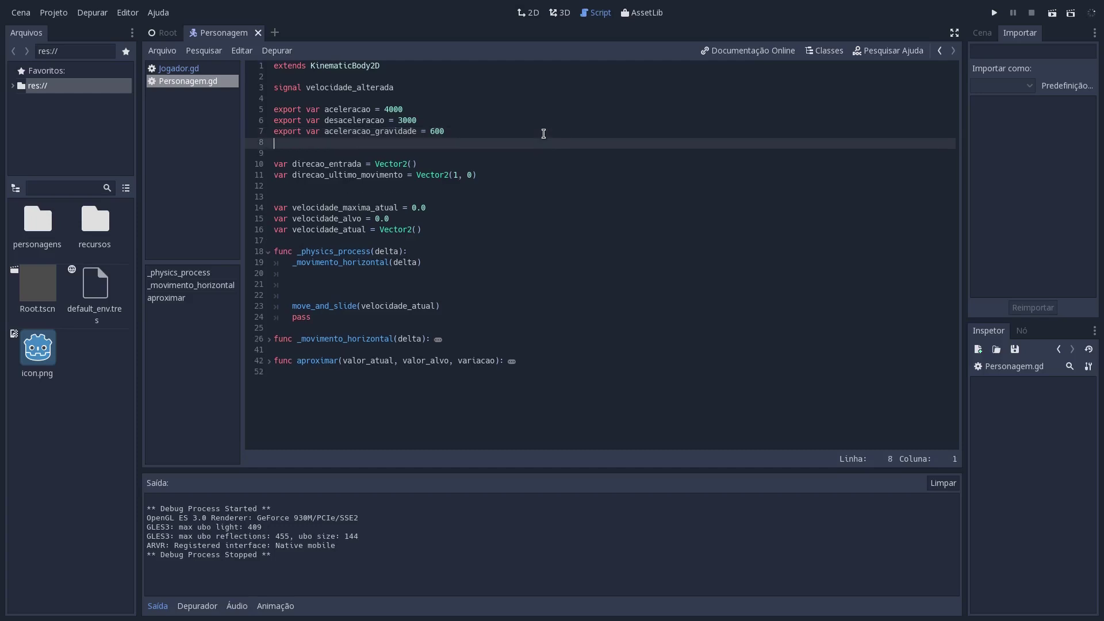
{"action": "type", "text": "export var"}
{"action": "key", "text": "BackSpace"}
{"action": "type", "text": "velocidade_qued"}
{"action": "type", "text": "a = "}
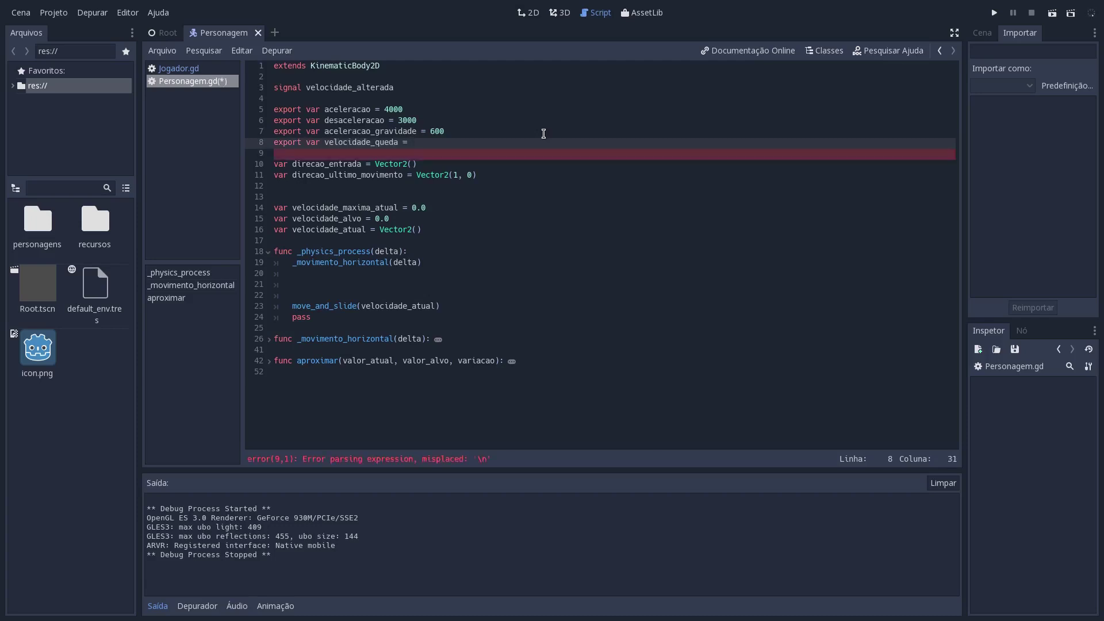
{"action": "type", "text": "600"}
{"action": "key", "text": "ctrl+s"}
- Change aceleracao_gravidade to 5000 and save the script
{"action": "key", "text": "Up"}
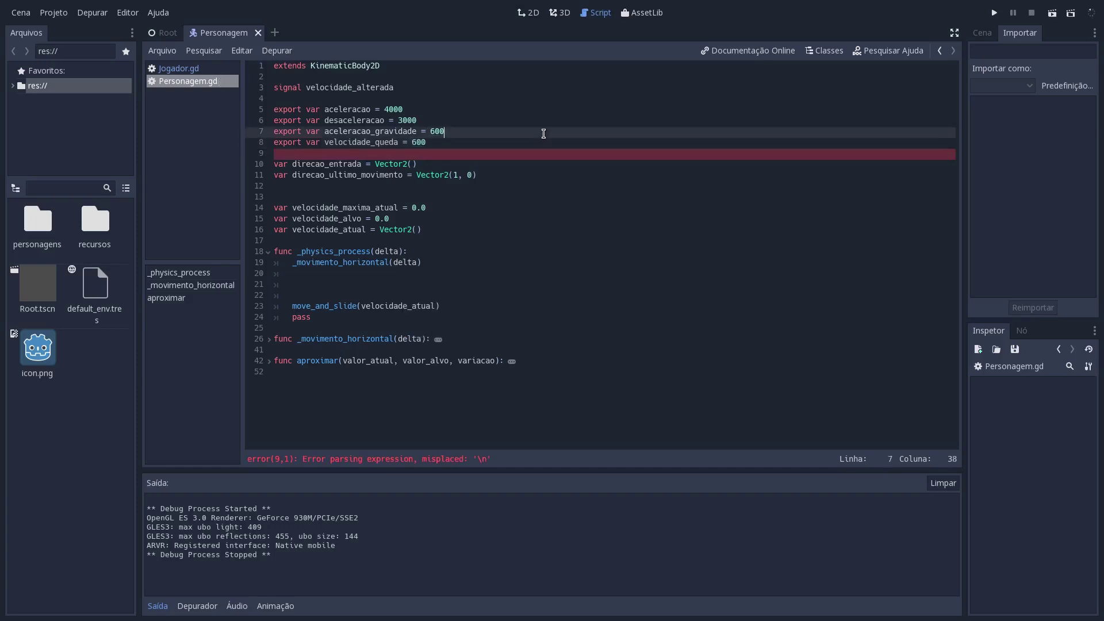
{"action": "key", "text": "BackSpace"}
{"action": "key", "text": "BackSpace"}
{"action": "key", "text": "BackSpace"}
{"action": "type", "text": "50"}
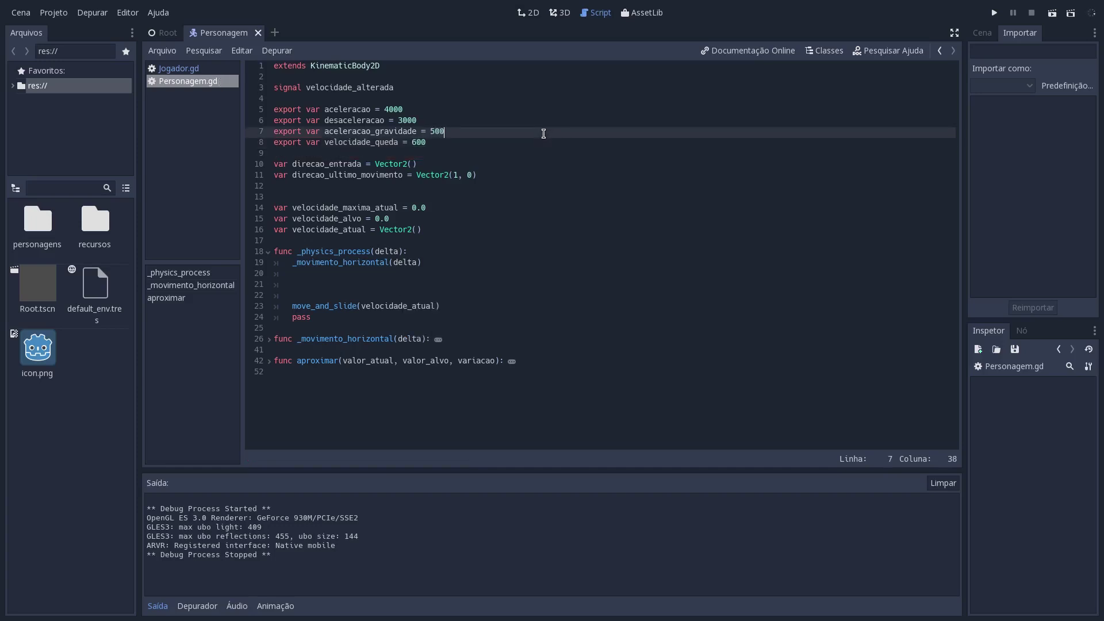
{"action": "type", "text": "00"}
{"action": "key", "text": "ctrl+s"}
{"action": "key", "text": "Down"}
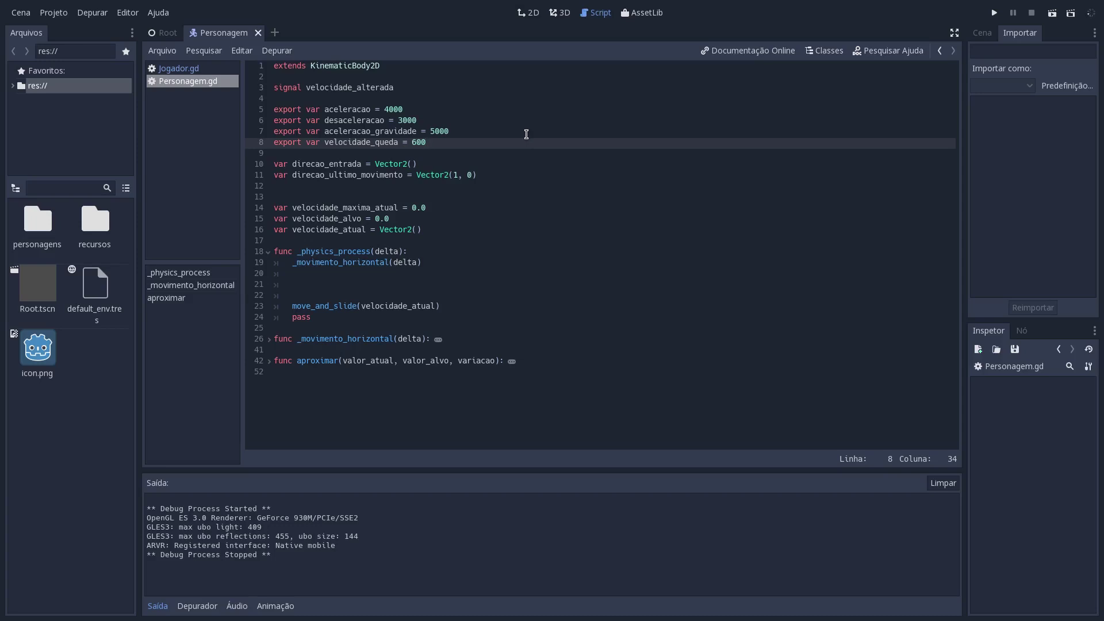
{"action": "left_click", "coordinate": [474, 279]}
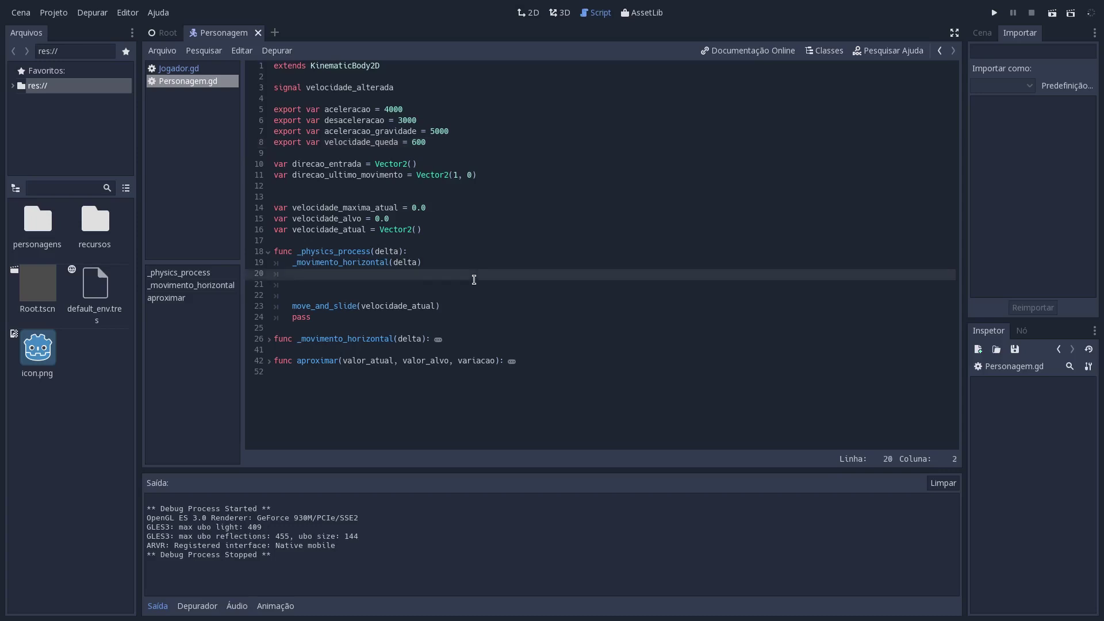
- Add var variacao = aceleracao_gravidade * delta in _physics_process and save
{"action": "key", "text": "Return"}
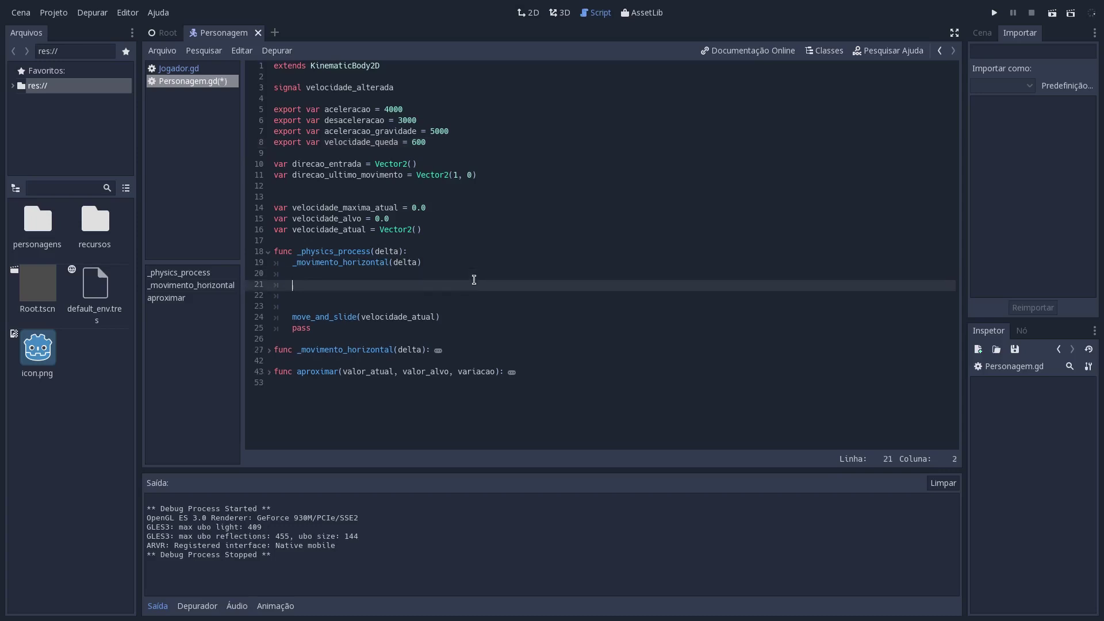
{"action": "type", "text": "var var"}
{"action": "type", "text": "iacao = "}
{"action": "type", "text": "acele"}
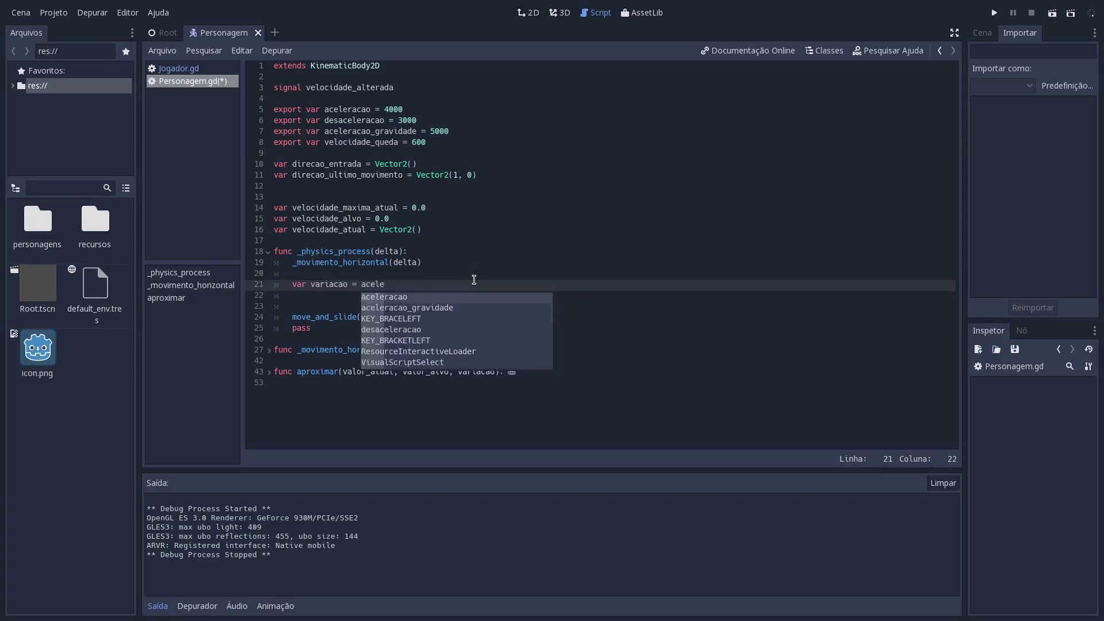
{"action": "key", "text": "Return"}
{"action": "type", "text": "* delta"}
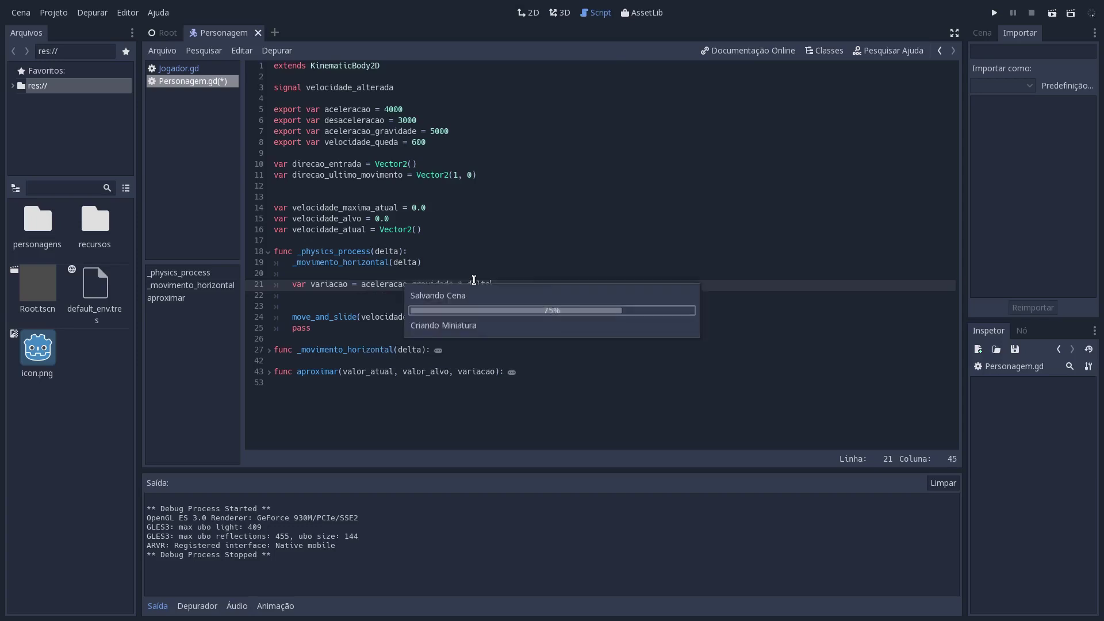
{"action": "key", "text": "ctrl+s"}
- Set velocidade_atual.y = aproximar(velocidade_atual.y, velocidade_queda, variacao), save, and clear the output log
{"action": "key", "text": "Return"}
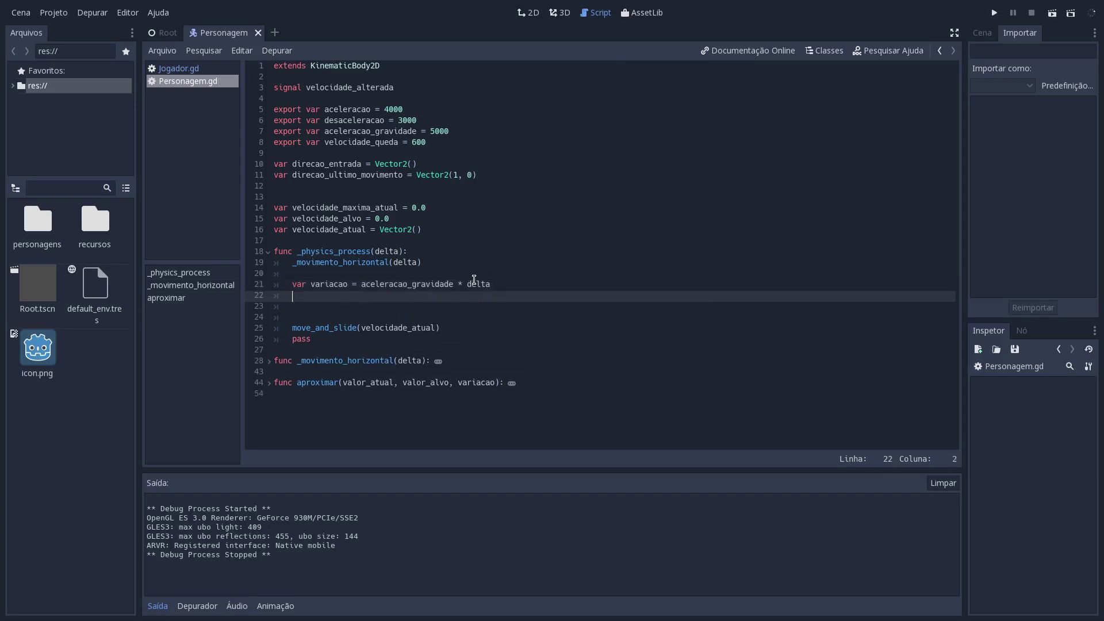
{"action": "type", "text": "velocidade_atual.y = "}
{"action": "type", "text": "aproximar(velocidade_atu"}
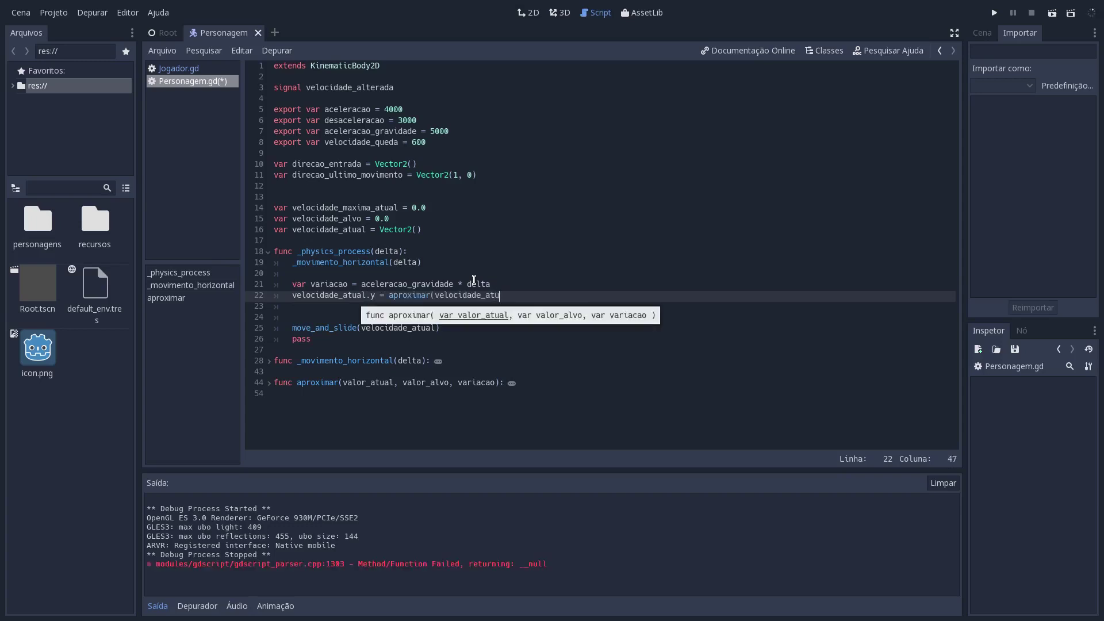
{"action": "type", "text": "al.y, "}
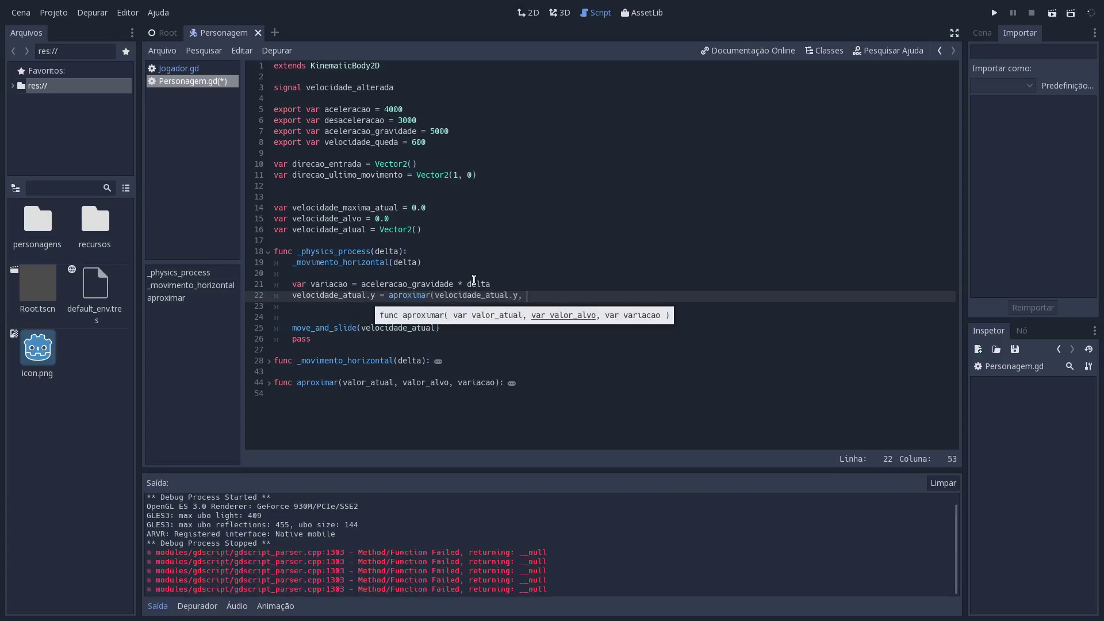
{"action": "type", "text": "velocidade_queda"}
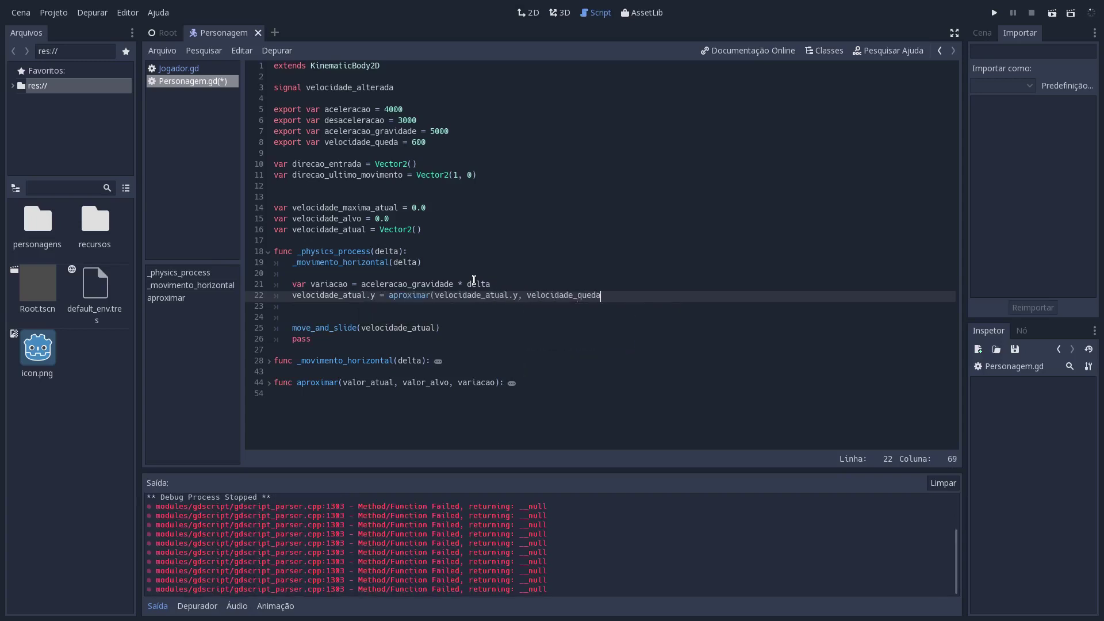
{"action": "type", "text": ", variacao"}
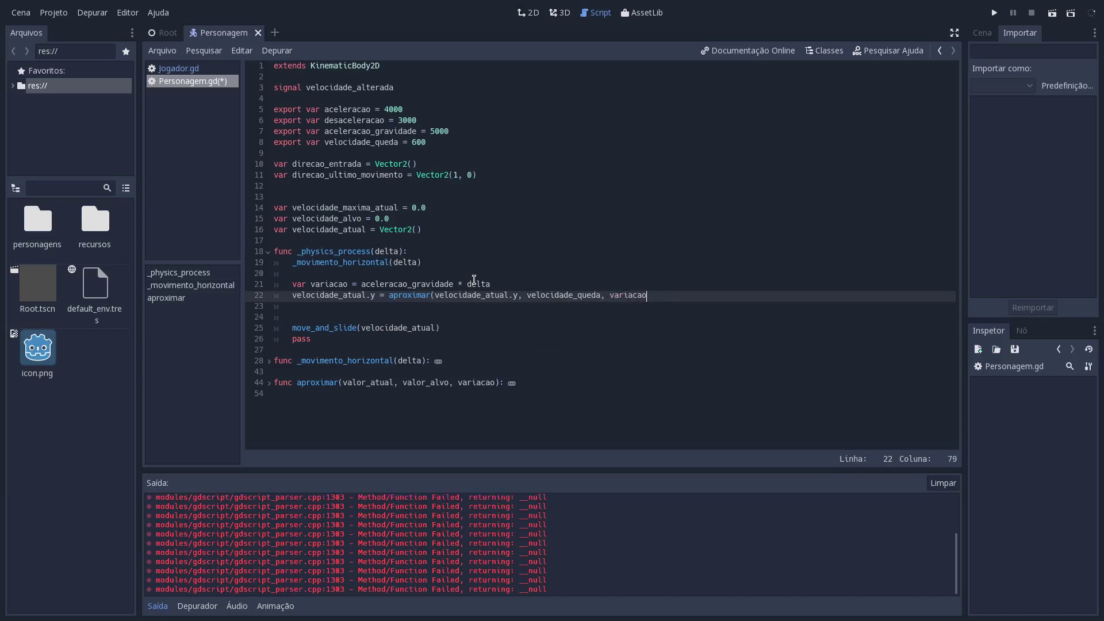
{"action": "type", "text": ")"}
{"action": "key", "text": "ctrl+s"}
{"action": "left_click", "coordinate": [944, 483]}
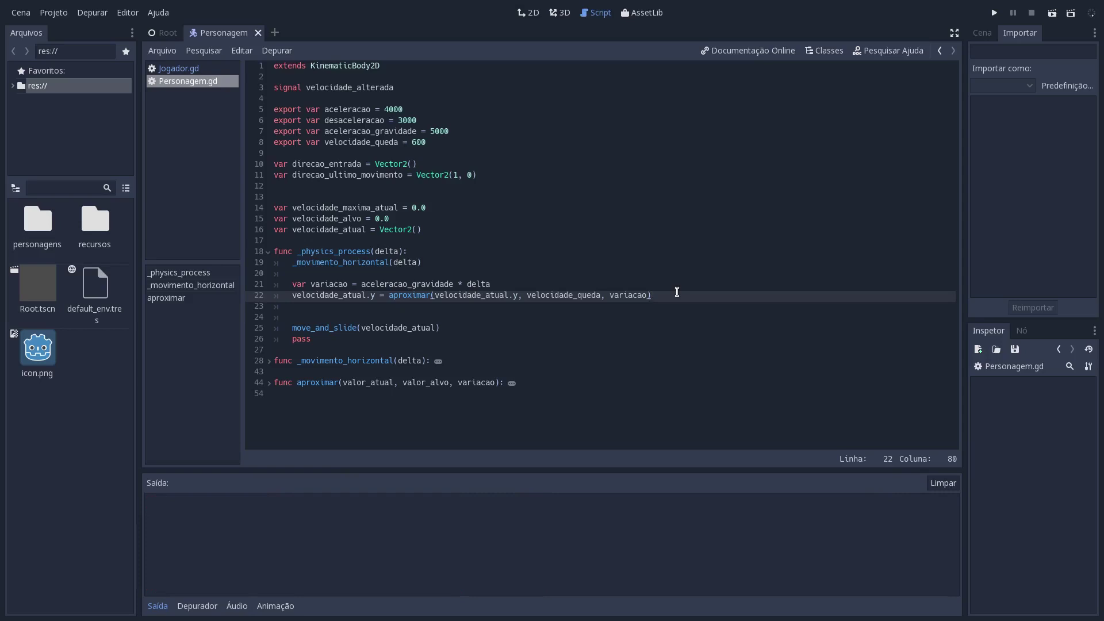
- Run the game to test gravity, stop it, and return to the Root scene
{"action": "key", "text": "F5"}
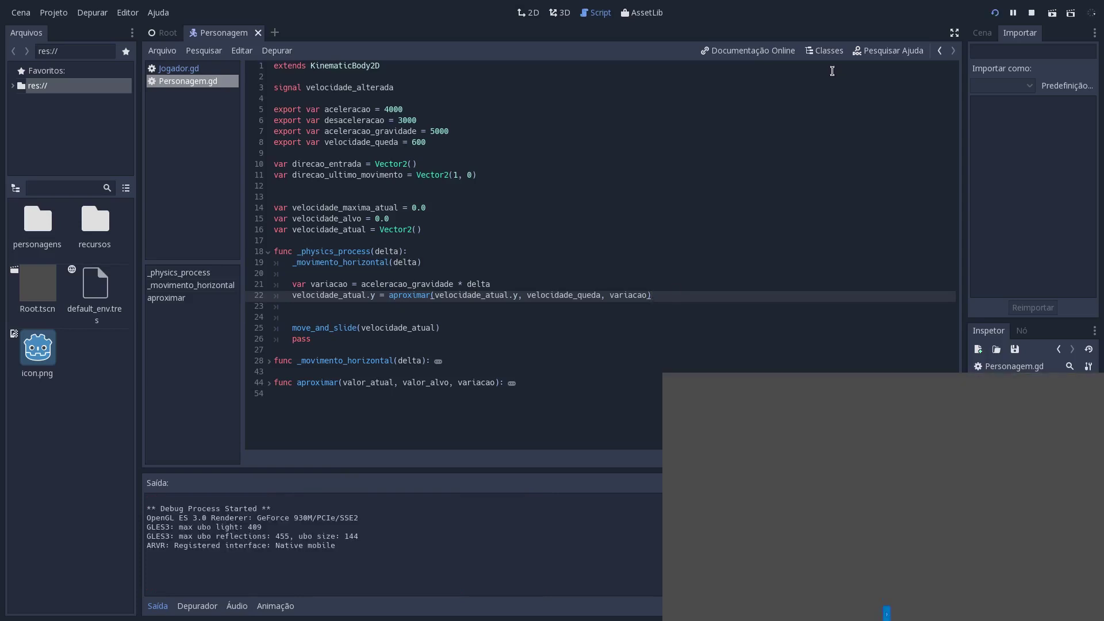
{"action": "key", "text": "F5"}
{"action": "key", "text": "F8"}
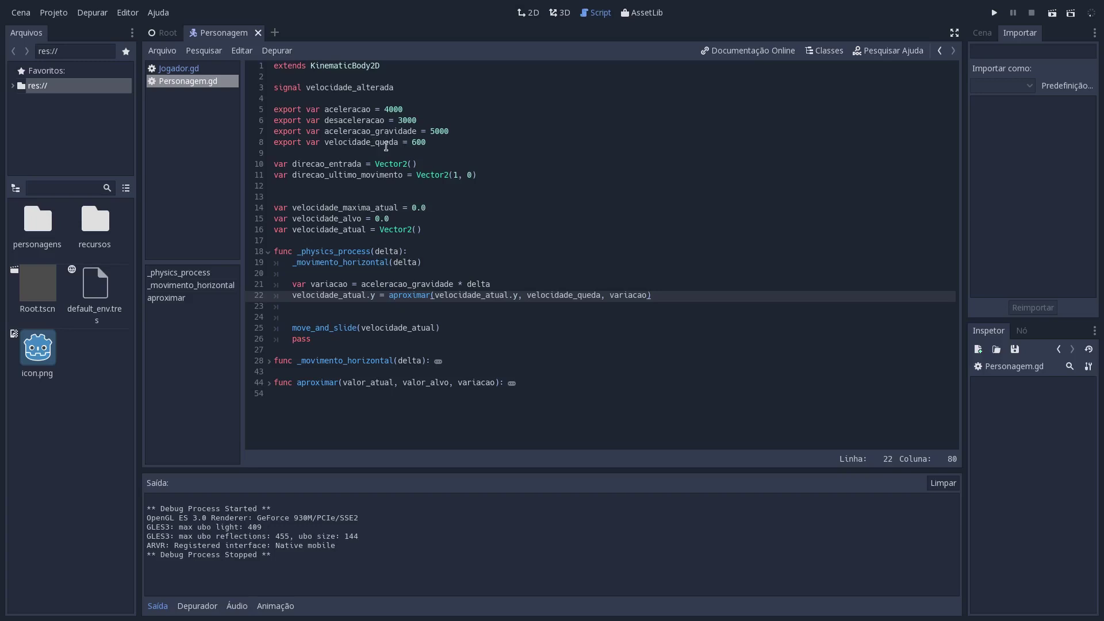
{"action": "left_click", "coordinate": [374, 213]}
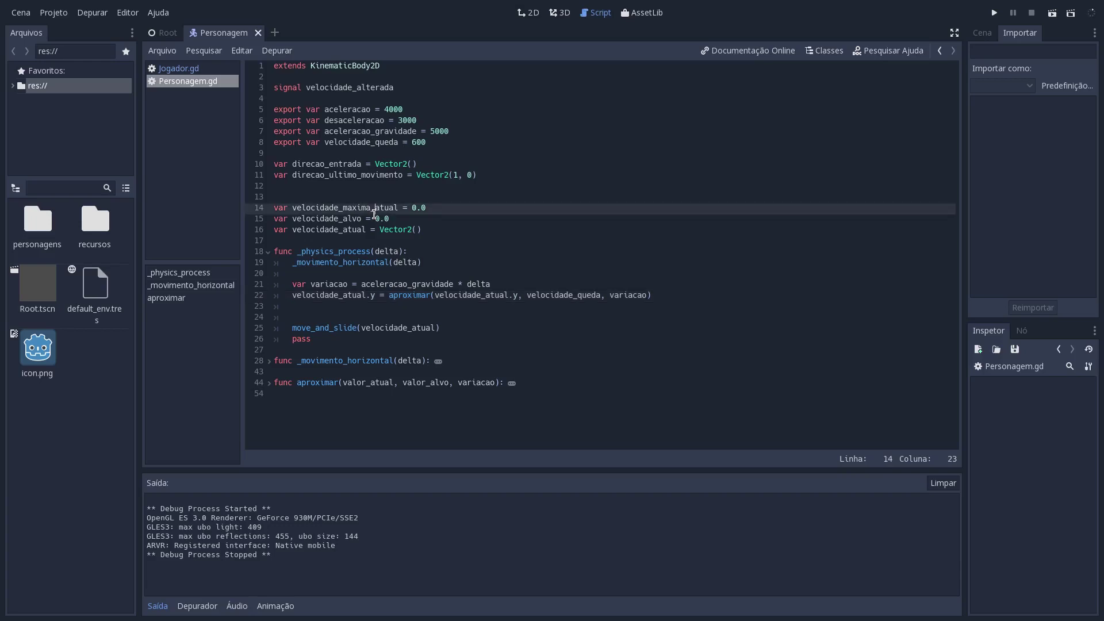
{"action": "left_click", "coordinate": [169, 33]}
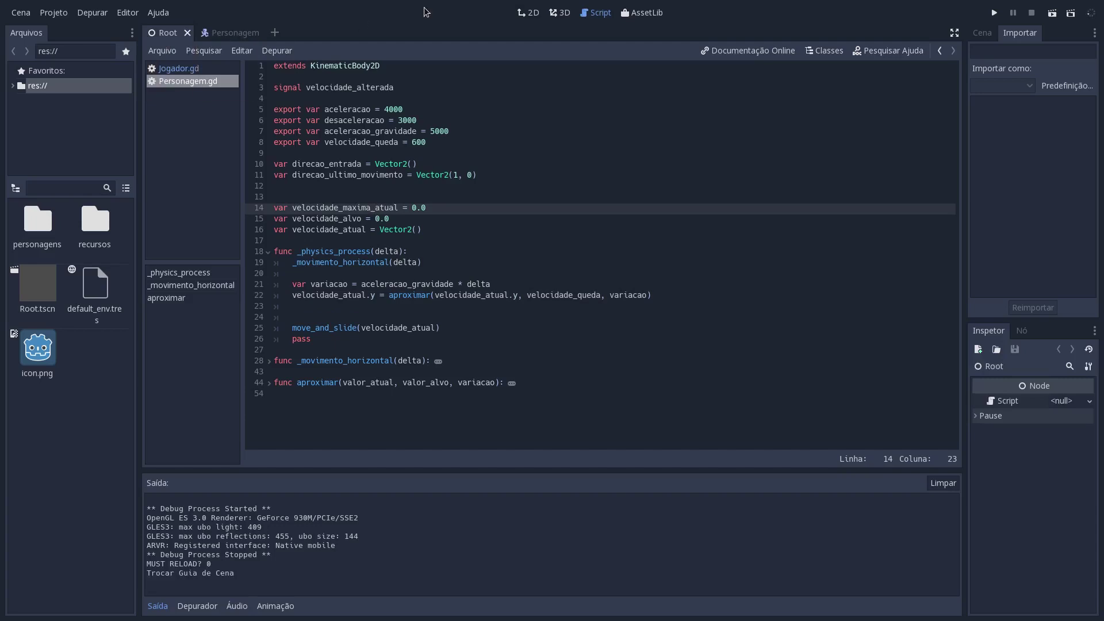
- In the 2D view, add a StaticBody2D node under Root
{"action": "left_click", "coordinate": [533, 14]}
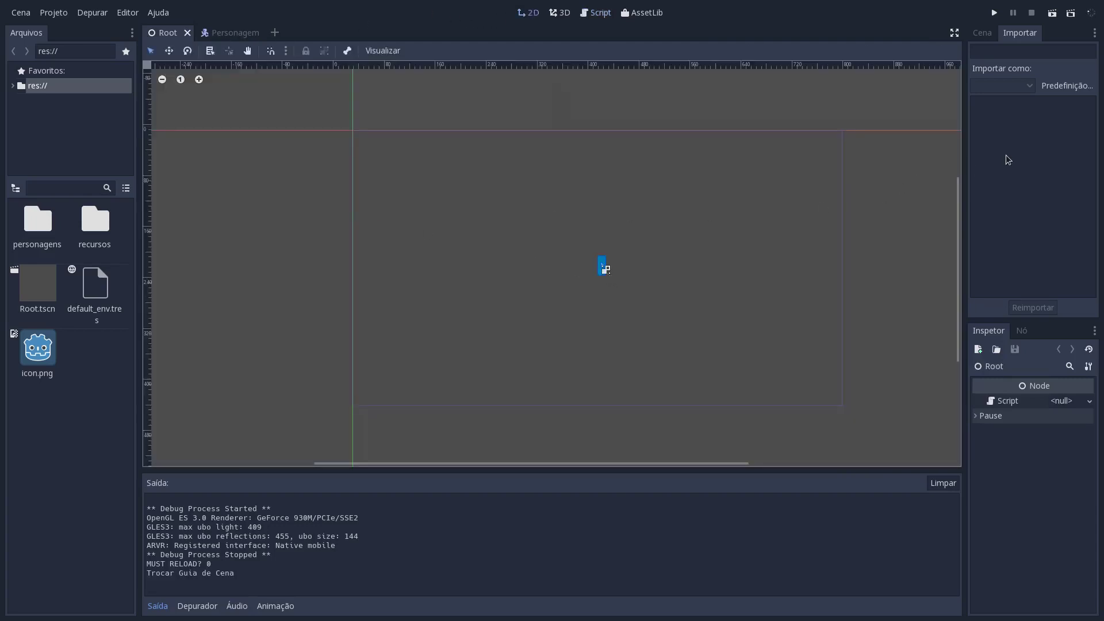
{"action": "left_click", "coordinate": [982, 33]}
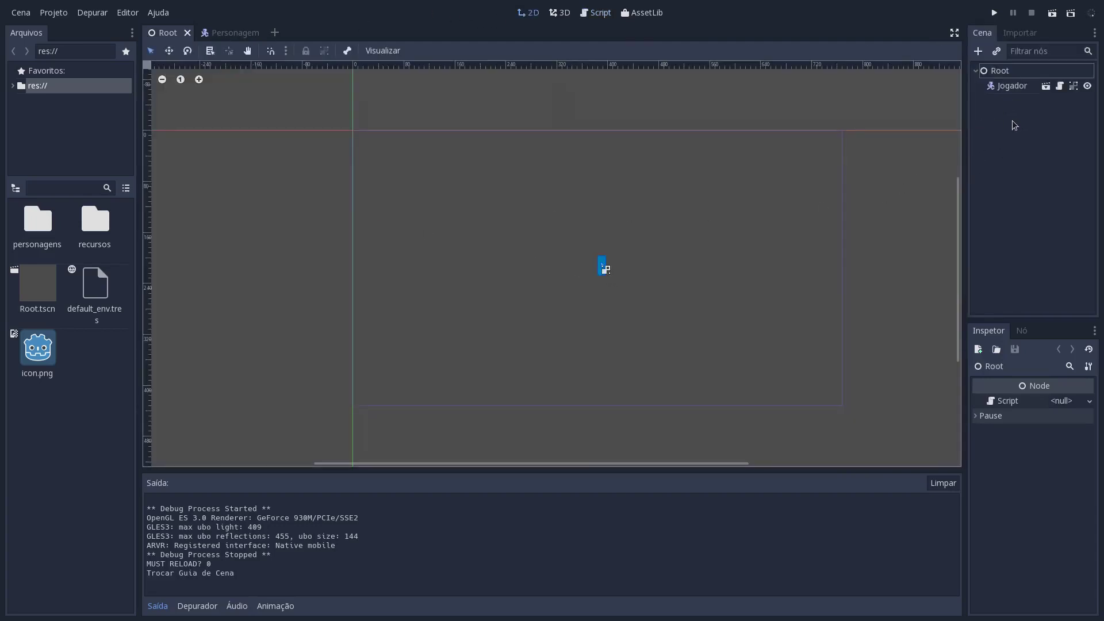
{"action": "right_click", "coordinate": [1000, 72]}
{"action": "left_click", "coordinate": [1000, 80]}
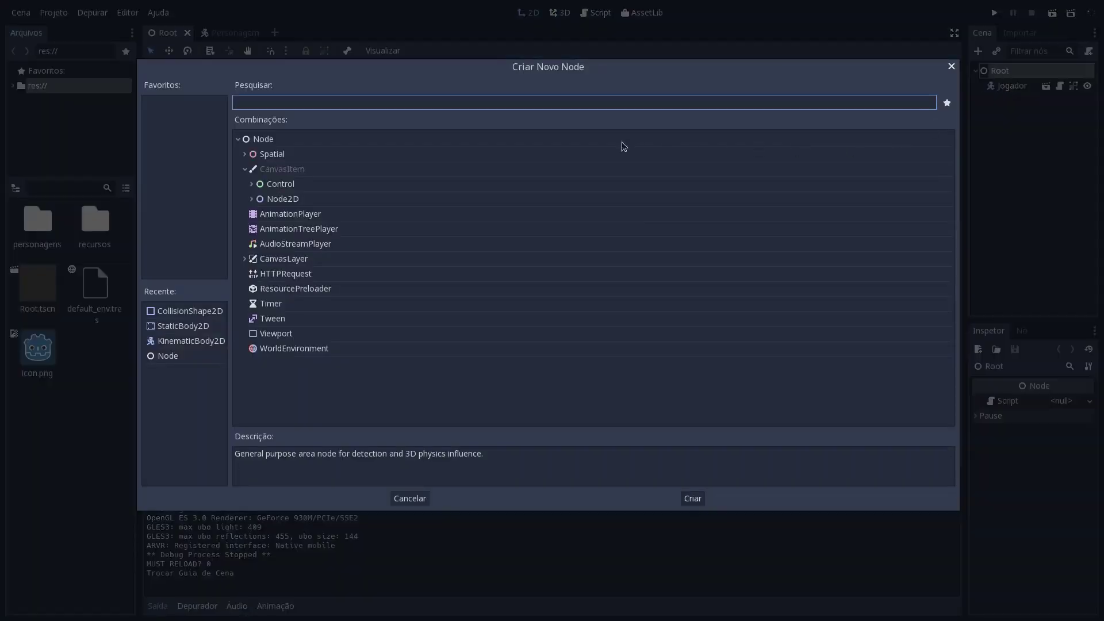
{"action": "type", "text": "satic"}
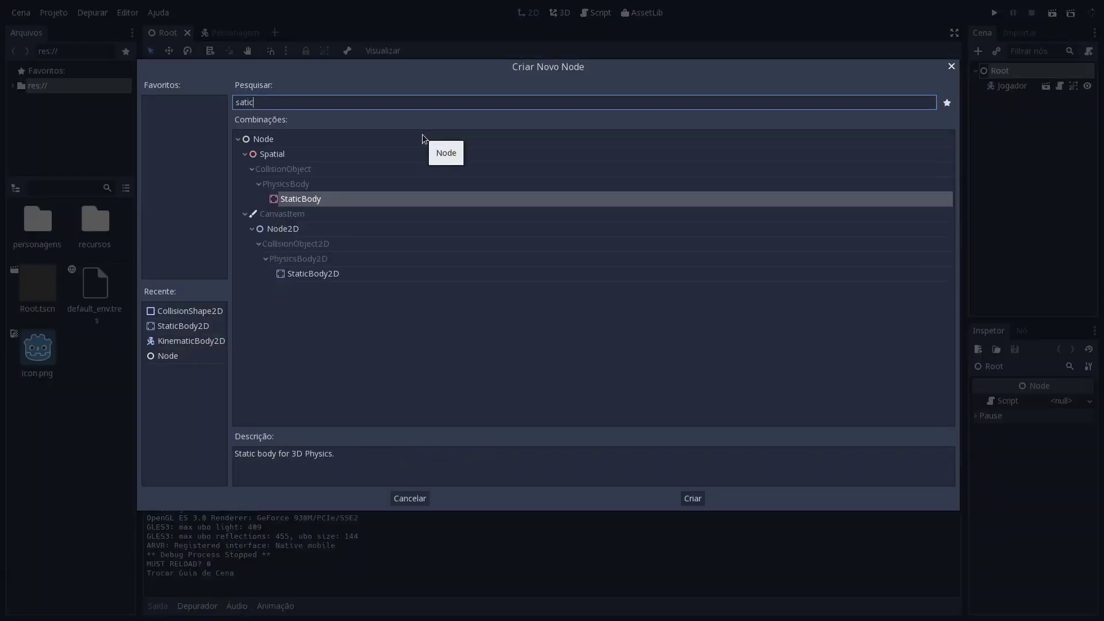
{"action": "double_click", "coordinate": [312, 274]}
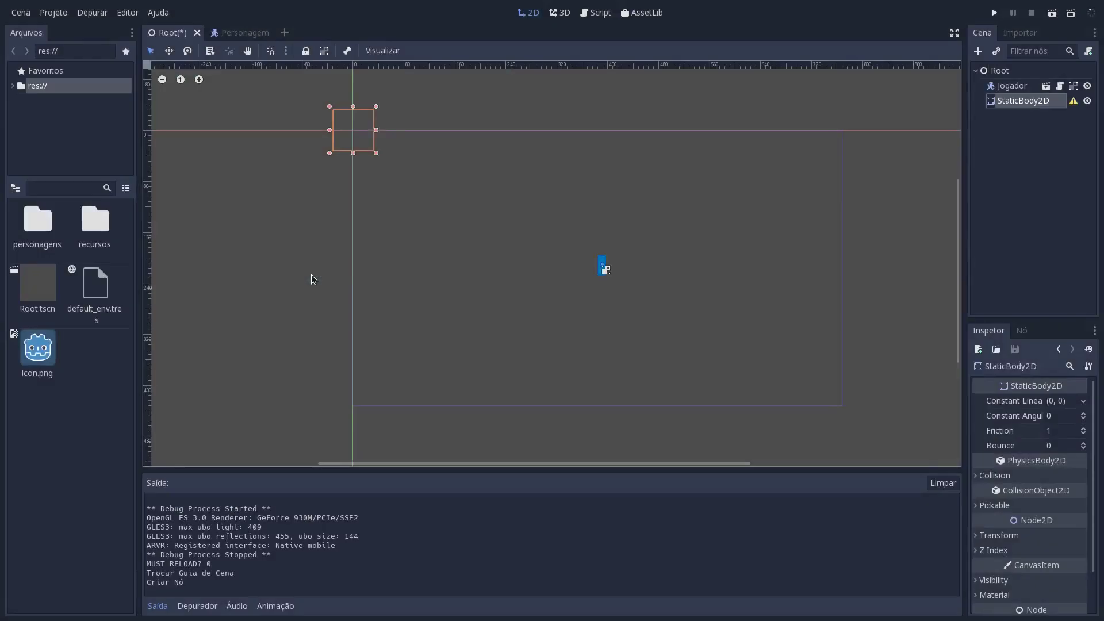
- Give StaticBody2D a CollisionShape2D child with a new RectangleShape2D
{"action": "right_click", "coordinate": [990, 102]}
{"action": "left_click", "coordinate": [978, 110]}
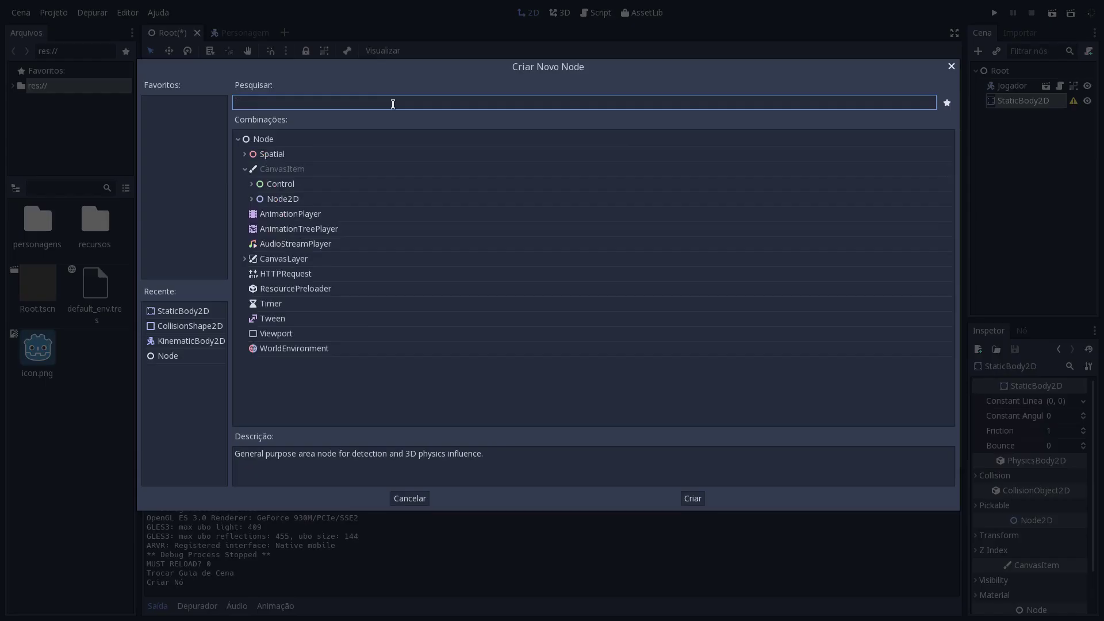
{"action": "type", "text": "collisionsha"}
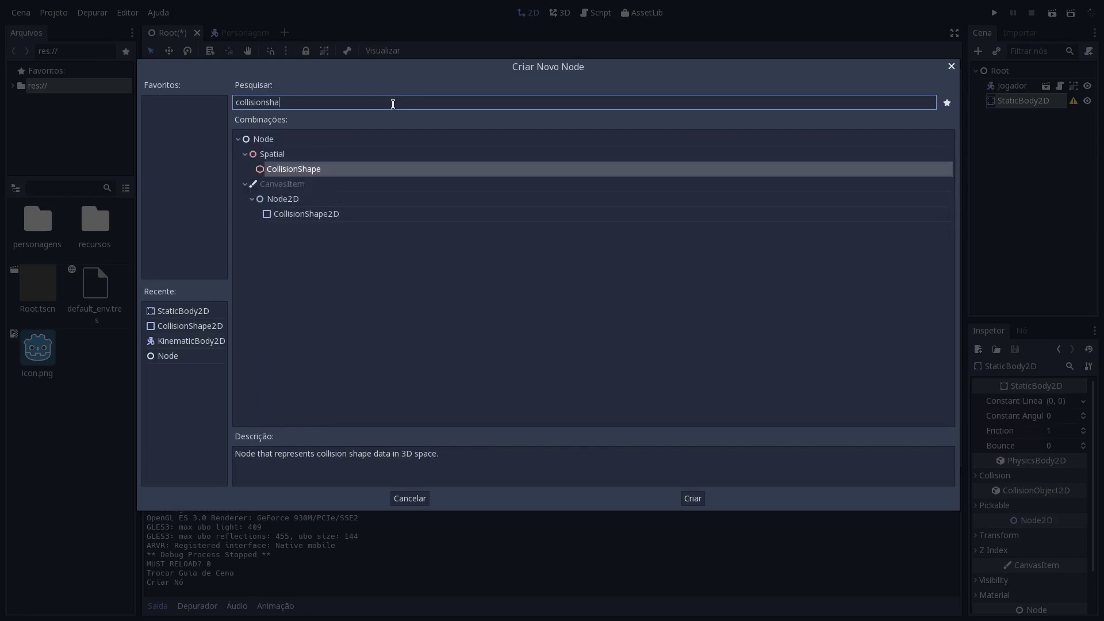
{"action": "double_click", "coordinate": [328, 215]}
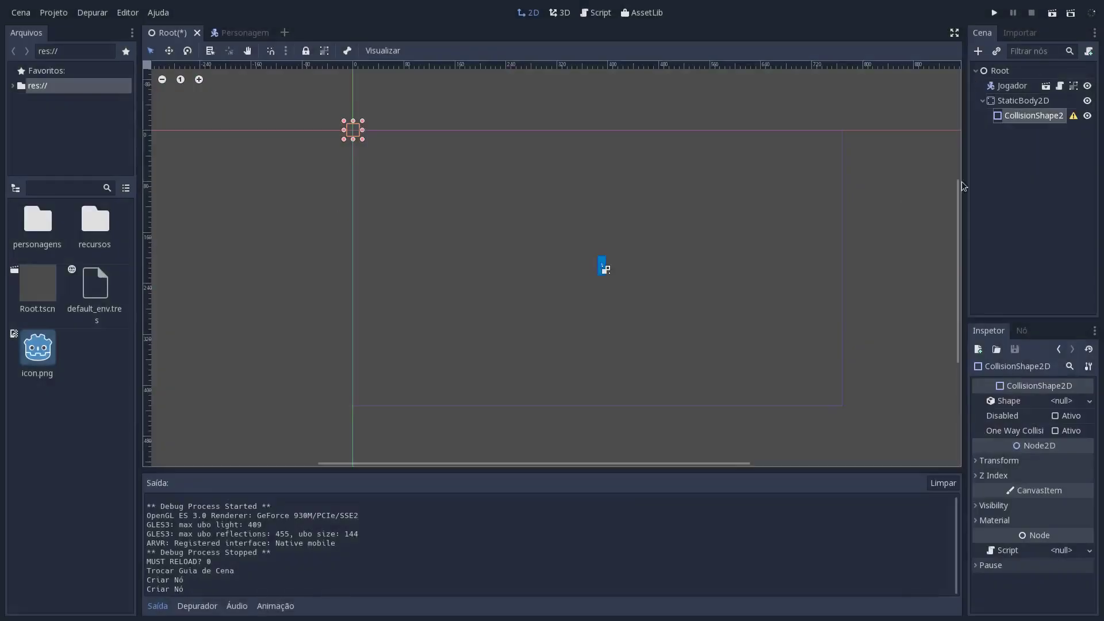
{"action": "left_click", "coordinate": [1067, 401]}
{"action": "left_click", "coordinate": [1017, 491]}
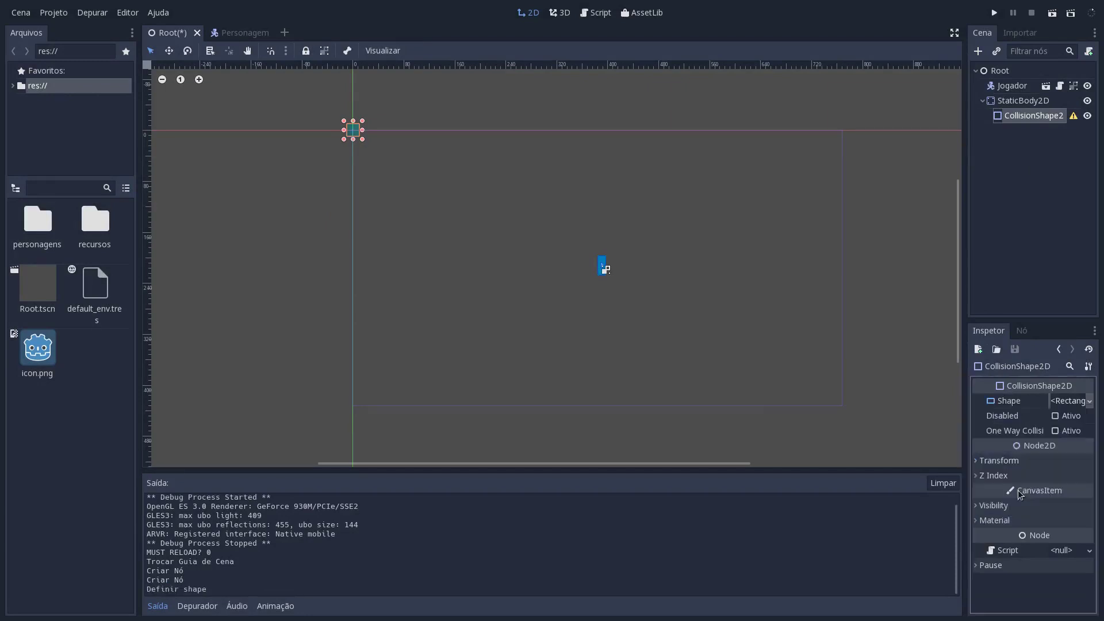
- Widen the rectangle into a flat platform, group its children, move it below the player, and duplicate it
{"action": "left_click_drag", "start_coordinate": [362, 130], "coordinate": [433, 130]}
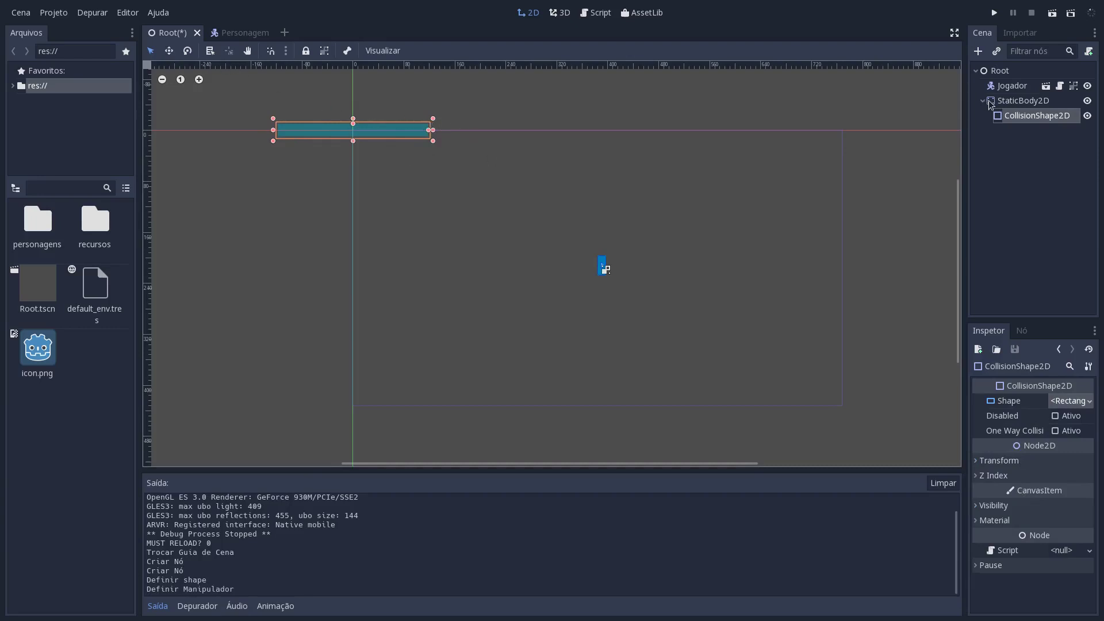
{"action": "left_click", "coordinate": [1018, 103]}
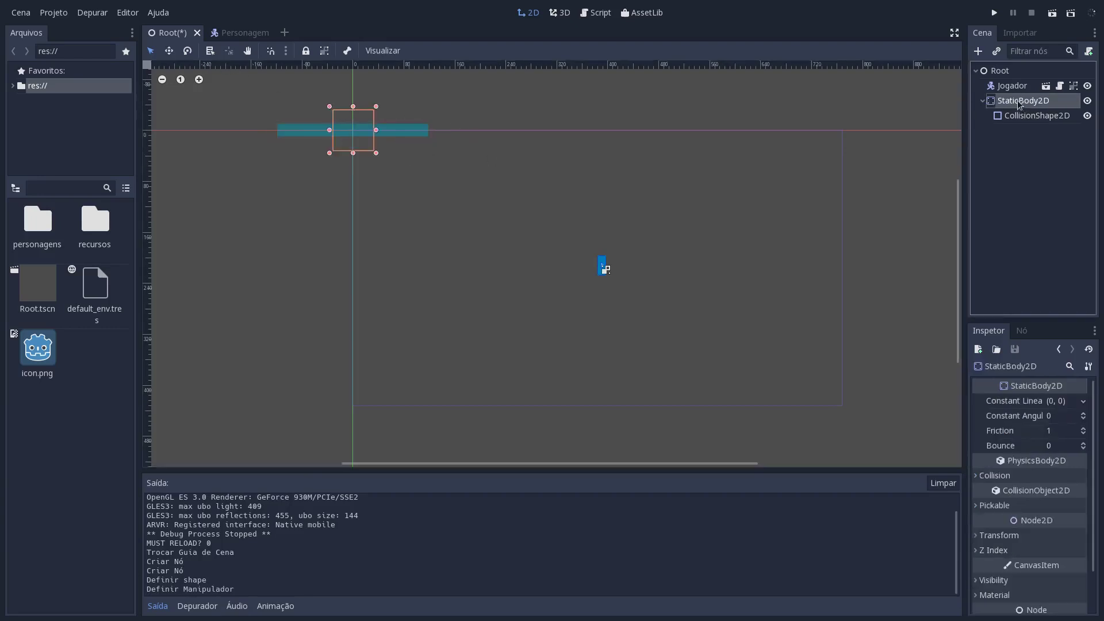
{"action": "left_click", "coordinate": [324, 51]}
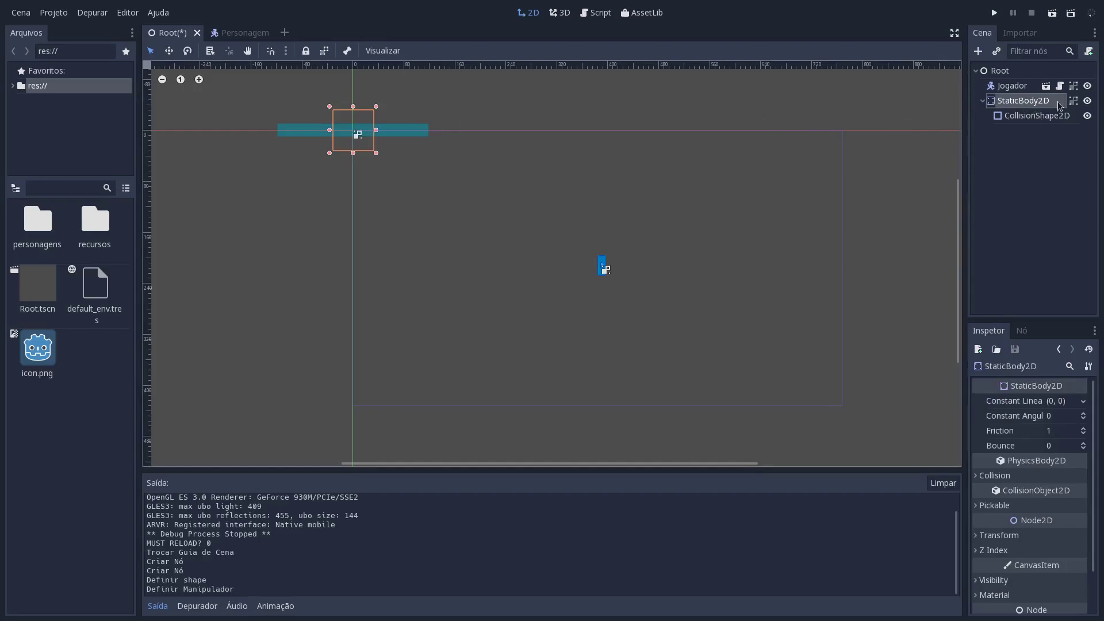
{"action": "mouse_move", "coordinate": [354, 126]}
{"action": "left_mouse_down"}
{"action": "mouse_move", "coordinate": [607, 349]}
{"action": "mouse_move", "coordinate": [751, 291]}
{"action": "mouse_move", "coordinate": [450, 300]}
{"action": "mouse_move", "coordinate": [843, 249]}
{"action": "left_mouse_up"}
{"action": "key", "text": "ctrl+d"}
{"action": "key", "text": "ctrl+d"}
{"action": "key", "text": "ctrl+d"}
- Try resizing the fourth platform's shared rectangle shape, then undo to restore the flat platforms
{"action": "left_click", "coordinate": [1037, 205]}
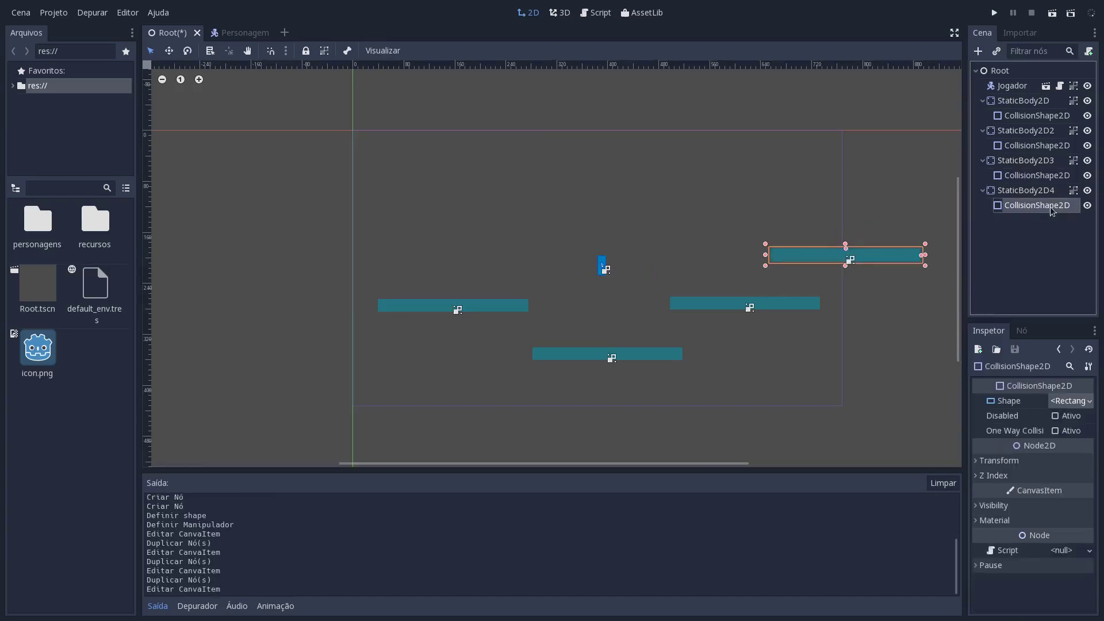
{"action": "left_click", "coordinate": [993, 101]}
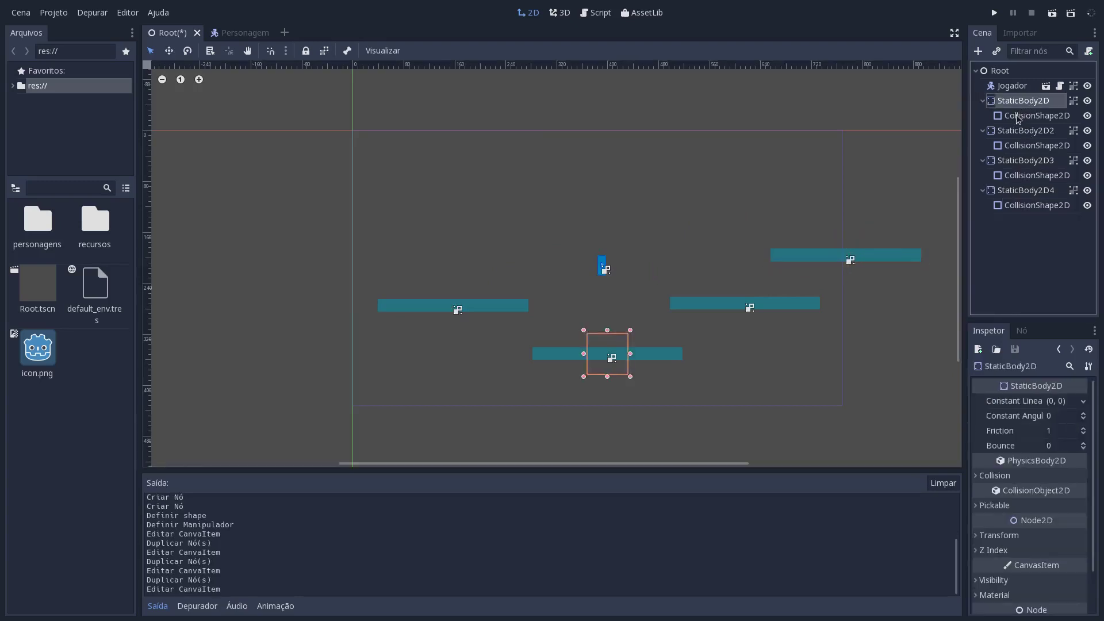
{"action": "left_click", "coordinate": [1052, 118]}
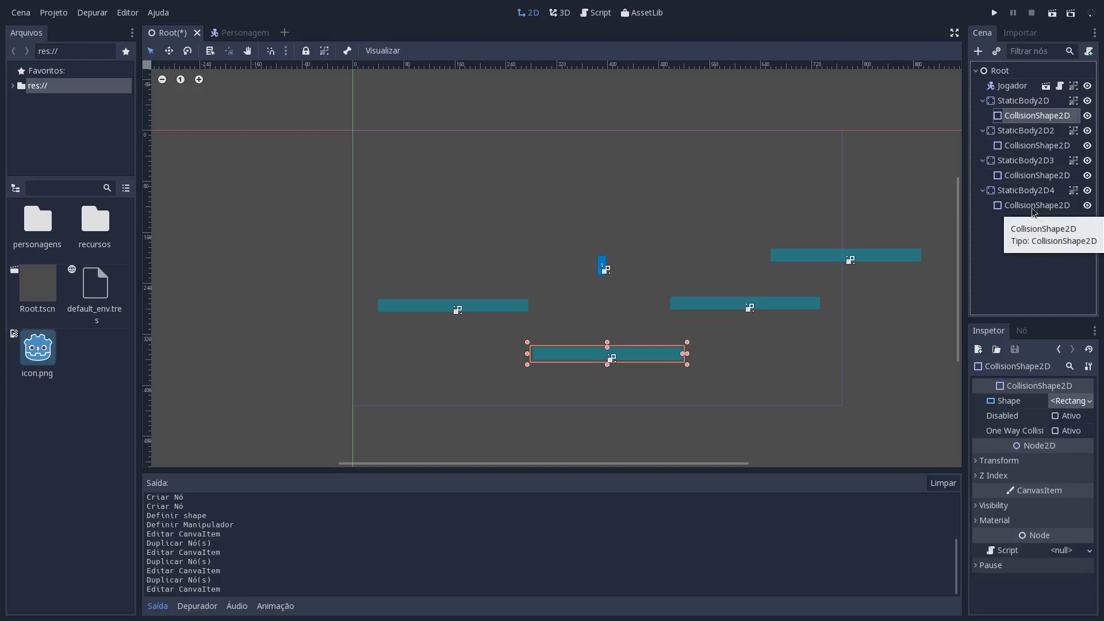
{"action": "left_click", "coordinate": [1035, 207]}
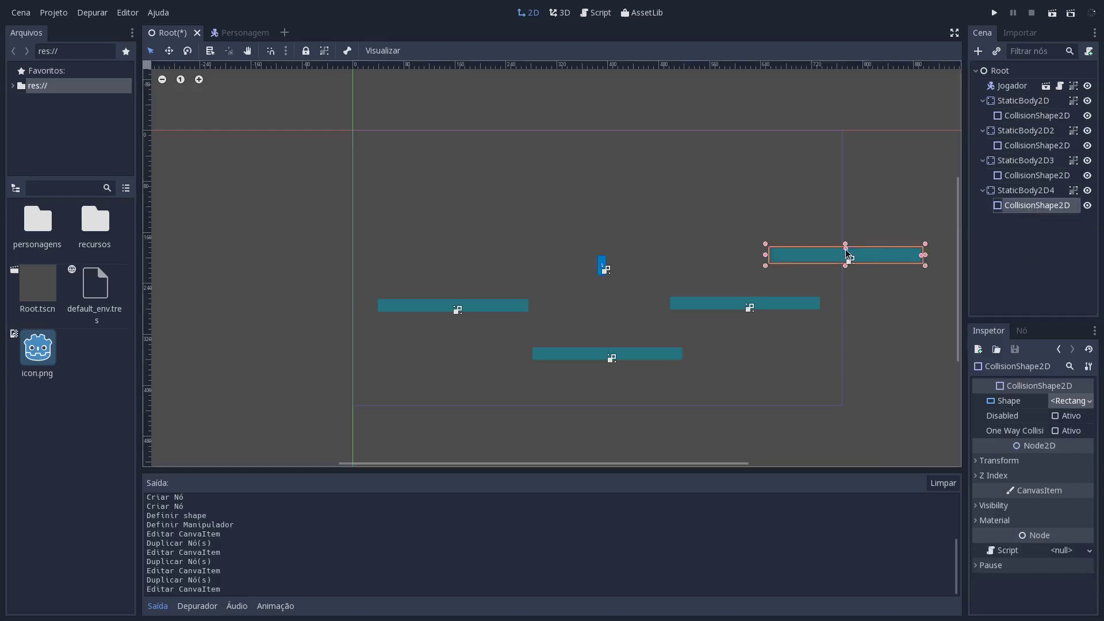
{"action": "left_click_drag", "start_coordinate": [844, 252], "coordinate": [846, 210]}
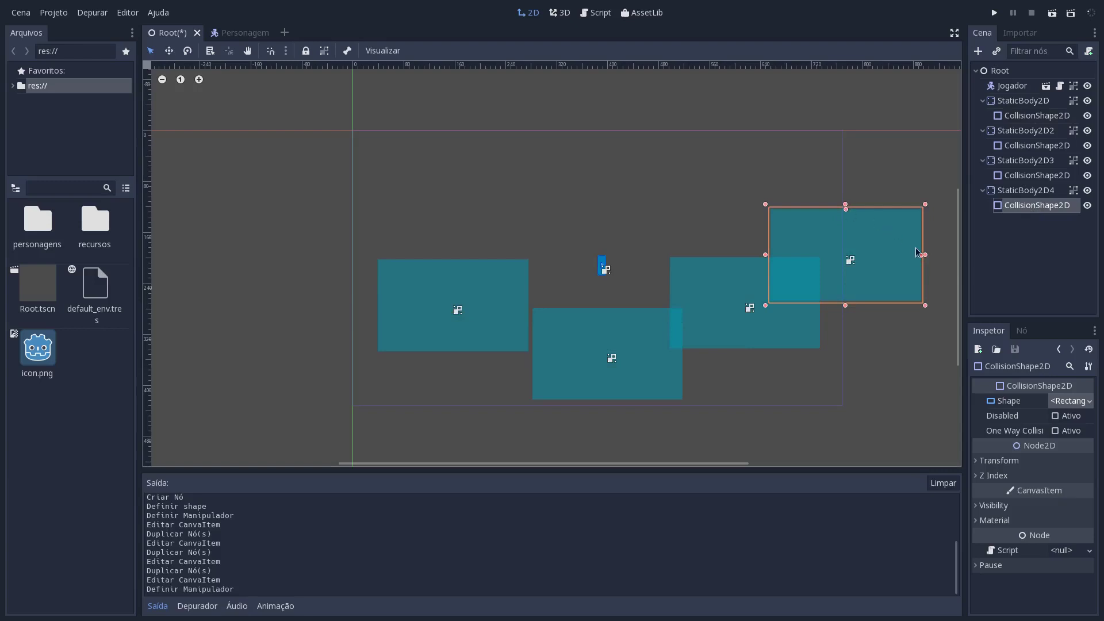
{"action": "left_click_drag", "start_coordinate": [922, 257], "coordinate": [864, 259]}
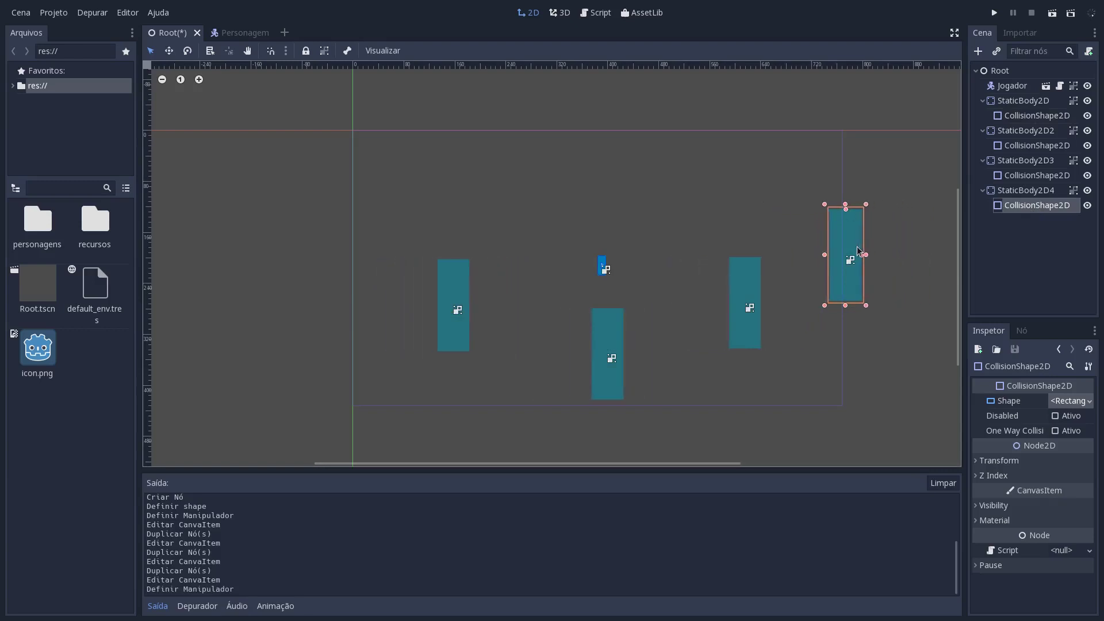
{"action": "key", "text": "ctrl+z"}
{"action": "key", "text": "ctrl+z"}
{"action": "key", "text": "ctrl+shift+z"}
{"action": "key", "text": "ctrl+shift+z"}
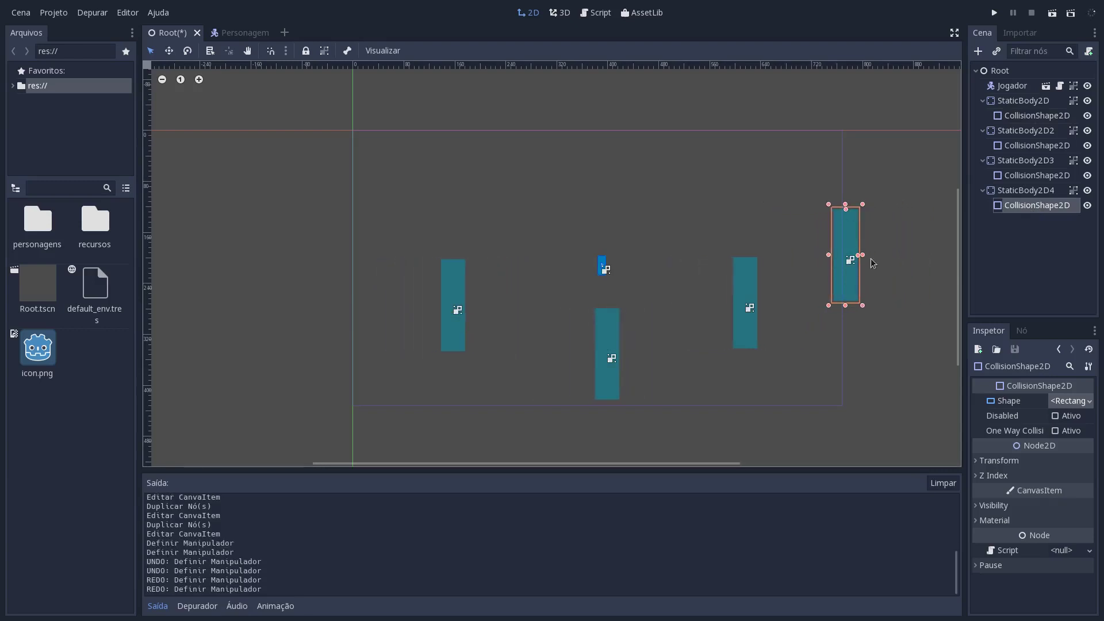
{"action": "key", "text": "ctrl+z"}
{"action": "key", "text": "ctrl+z"}
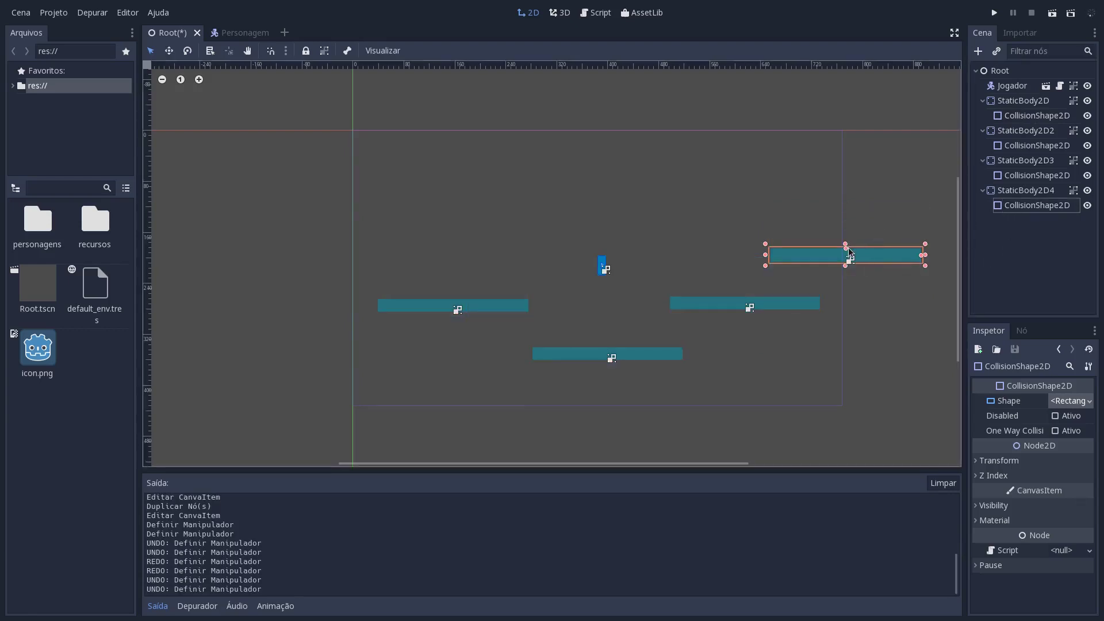
{"action": "mouse_move", "coordinate": [923, 254]}
{"action": "left_mouse_down"}
{"action": "mouse_move", "coordinate": [857, 257]}
{"action": "mouse_move", "coordinate": [845, 164]}
{"action": "left_mouse_up"}
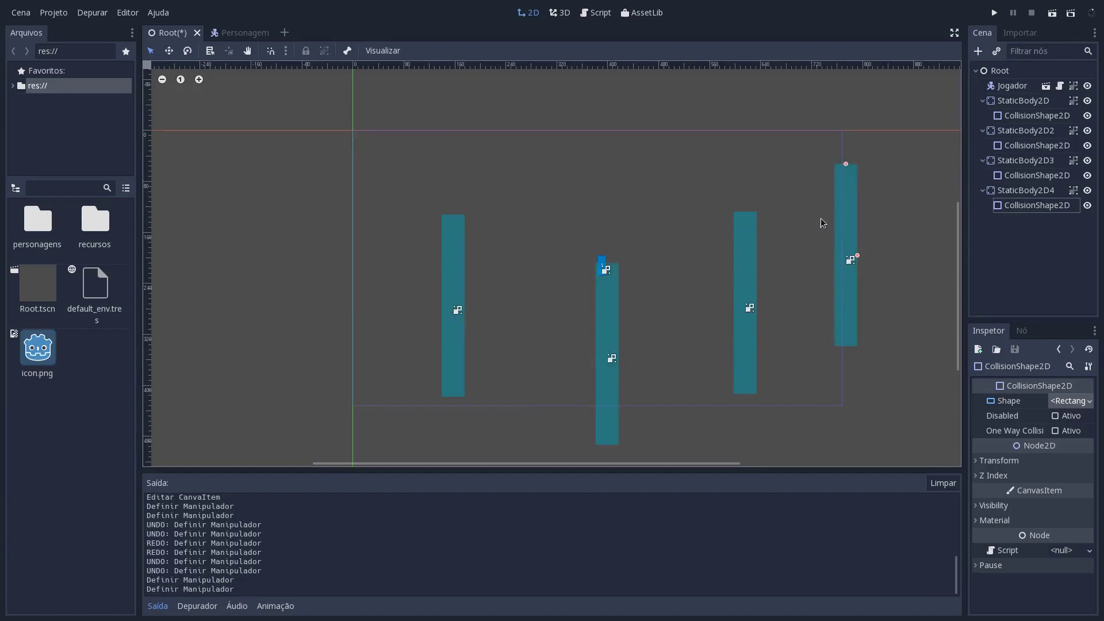
{"action": "key", "text": "ctrl+z"}
{"action": "key", "text": "ctrl+z"}
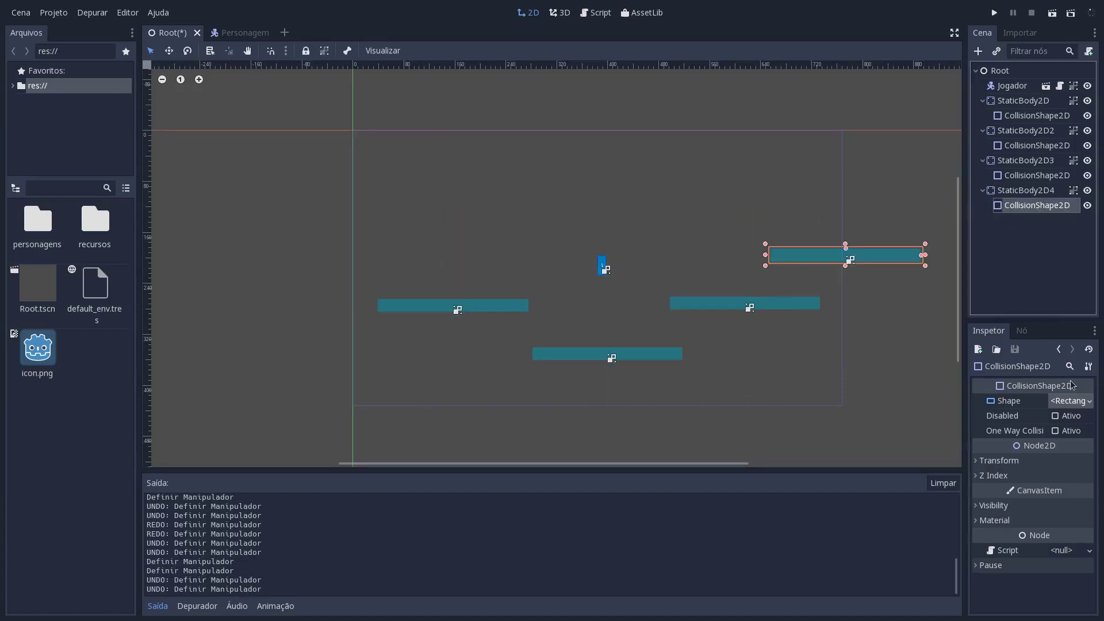
- Give StaticBody2D4 its own new RectangleShape2D and stretch it into a tall wall
{"action": "left_click", "coordinate": [1089, 402]}
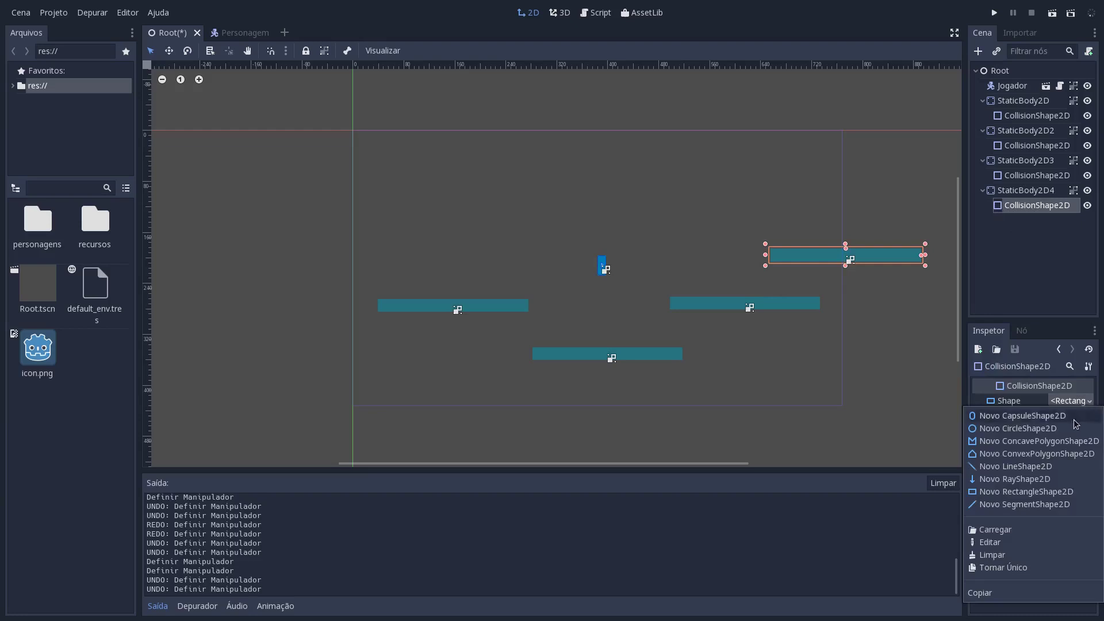
{"action": "left_click", "coordinate": [1044, 492]}
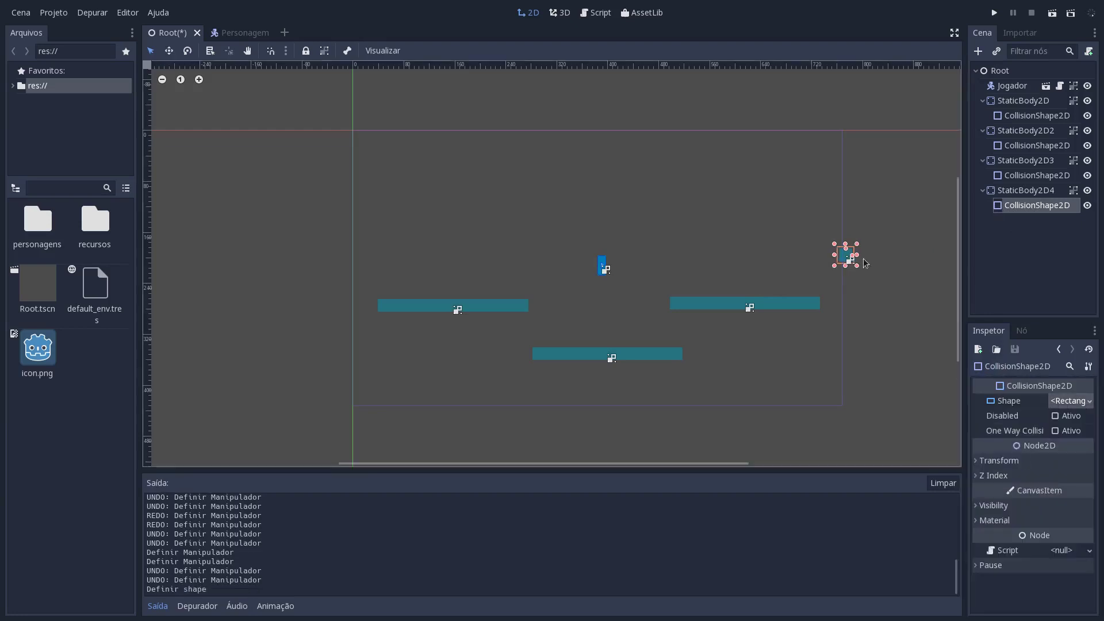
{"action": "left_click_drag", "start_coordinate": [846, 248], "coordinate": [850, 185]}
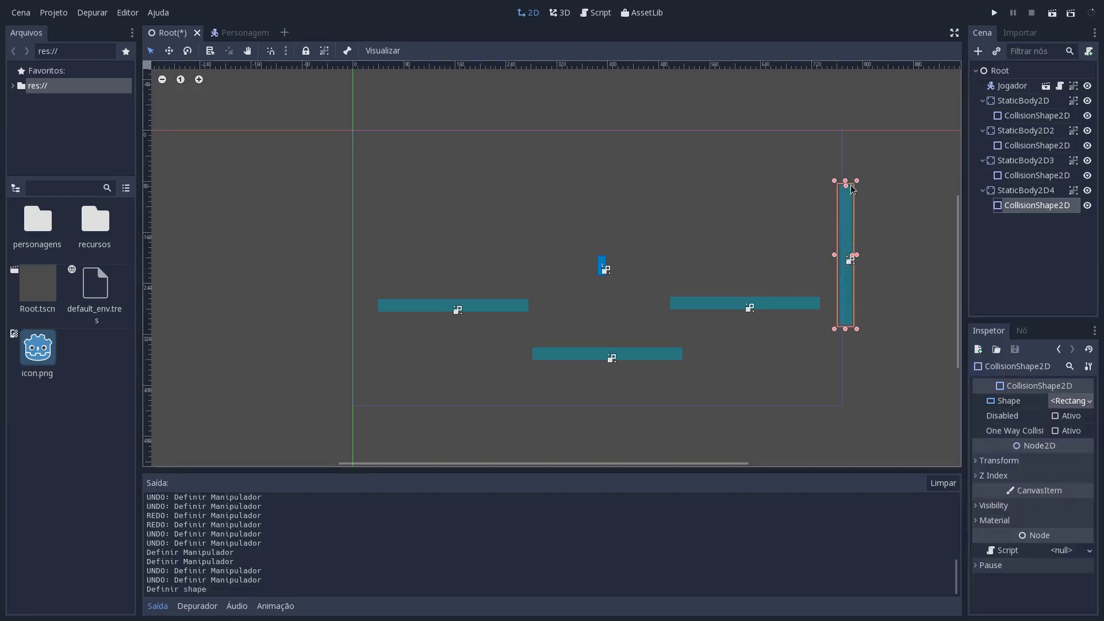
{"action": "left_click", "coordinate": [286, 51]}
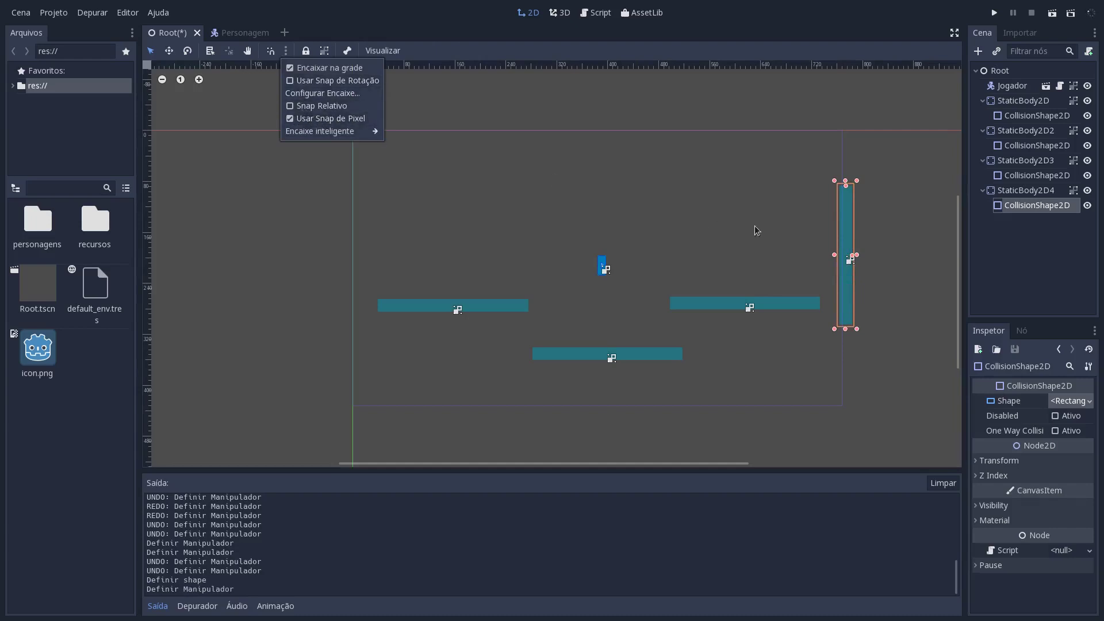
{"action": "left_click", "coordinate": [851, 216]}
- Move the wall onto the far right end of the right-hand platform
{"action": "left_click_drag", "start_coordinate": [848, 237], "coordinate": [828, 212]}
{"action": "scroll", "coordinate": [816, 263], "scroll_direction": "up", "scroll_amount": 4}
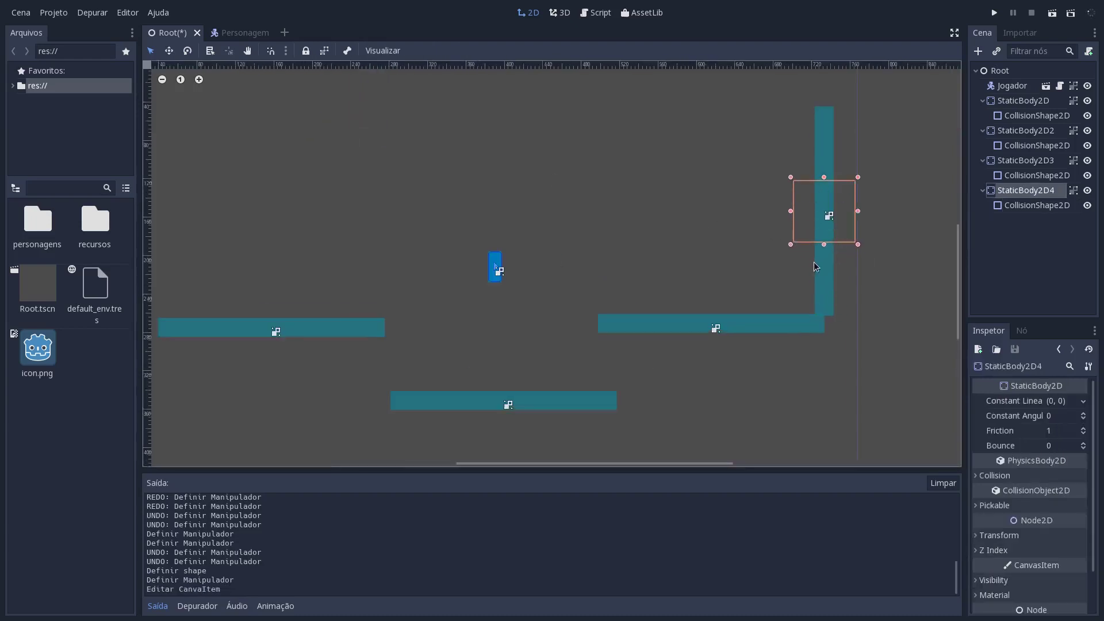
{"action": "left_click_drag", "start_coordinate": [826, 279], "coordinate": [811, 277]}
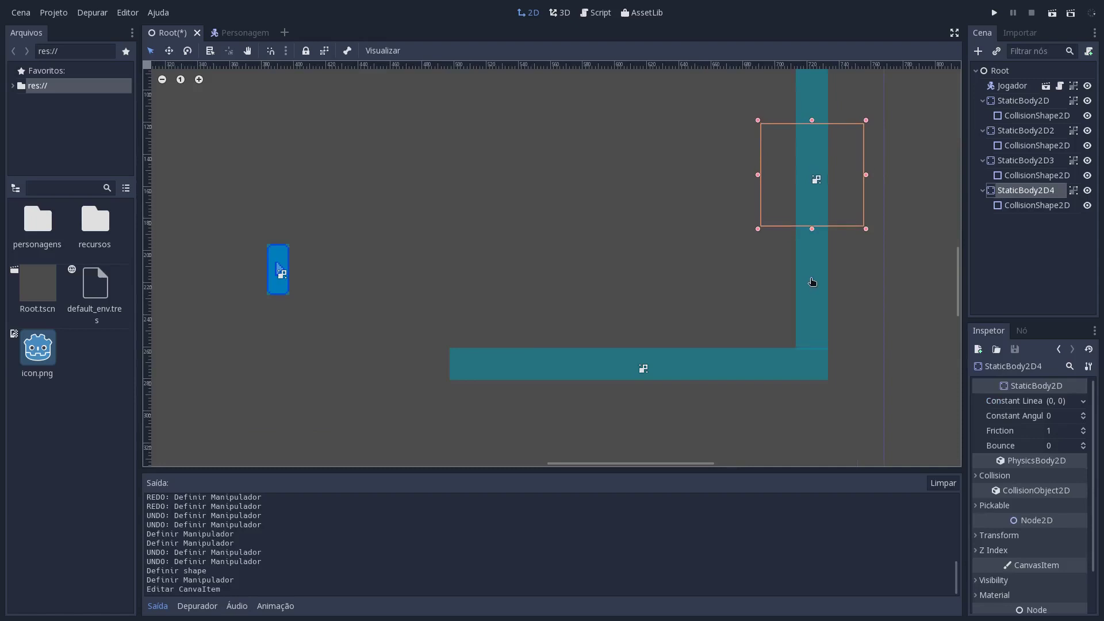
{"action": "scroll", "coordinate": [810, 277], "scroll_direction": "down", "scroll_amount": 2}
{"action": "scroll", "coordinate": [802, 131], "scroll_direction": "down", "scroll_amount": 2}
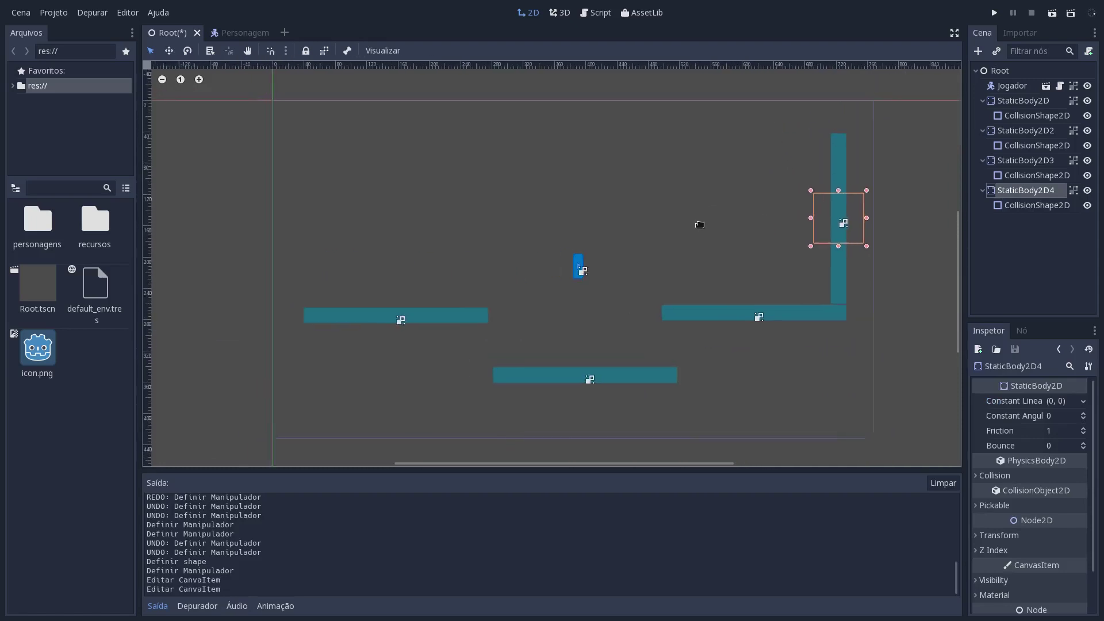
{"action": "middle_click_drag", "start_coordinate": [599, 356], "coordinate": [660, 369]}
{"action": "left_click", "coordinate": [657, 373]}
- Test-run the level twice with F5, stopping each run with F8, and check the Depurar menu
{"action": "key", "text": "ctrl+z"}
{"action": "key", "text": "ctrl+z"}
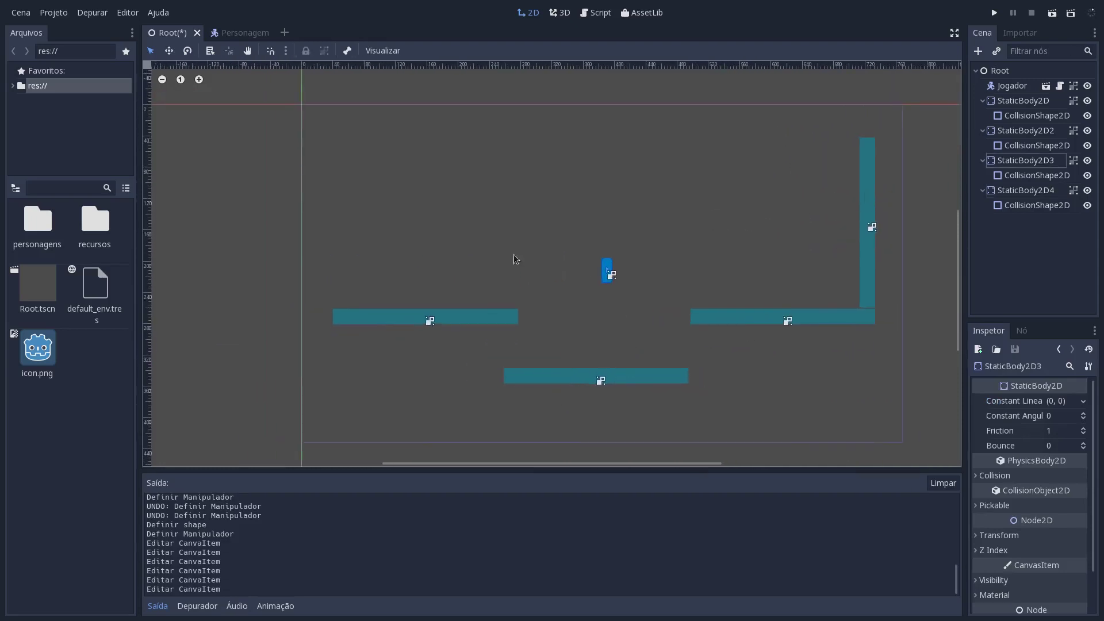
{"action": "key", "text": "F5"}
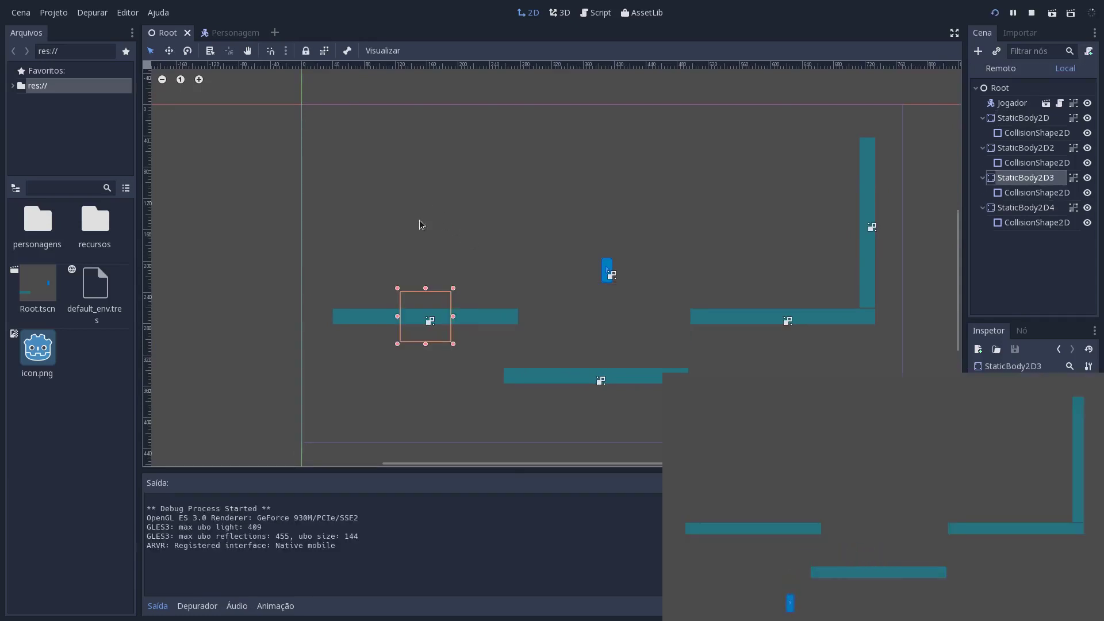
{"action": "key", "text": "F8"}
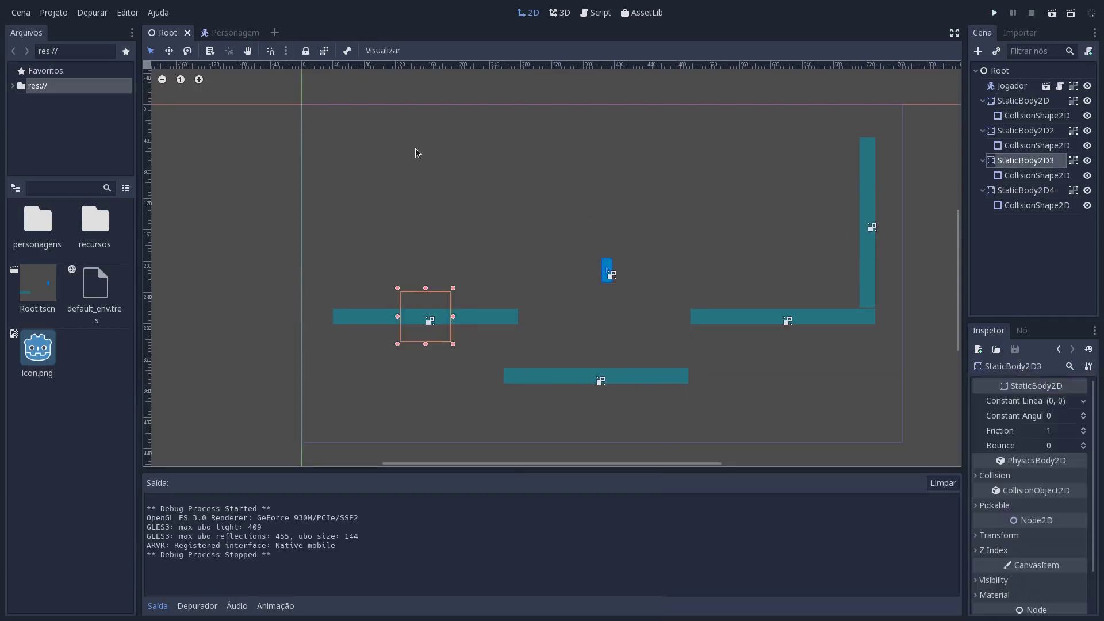
{"action": "key", "text": "F5"}
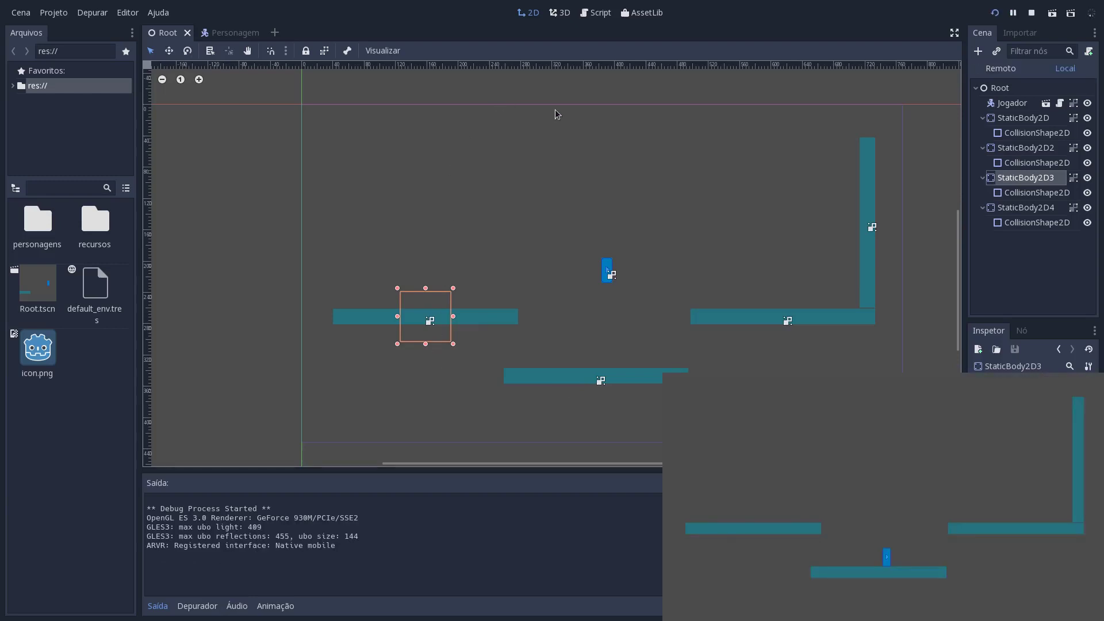
{"action": "key", "text": "F8"}
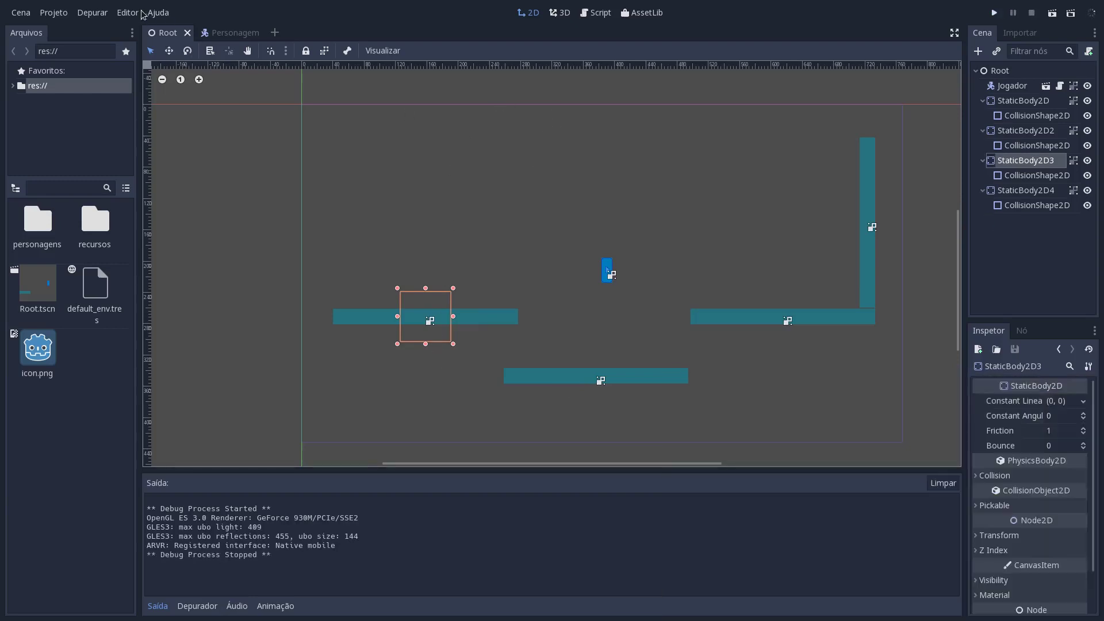
{"action": "left_click", "coordinate": [94, 14]}
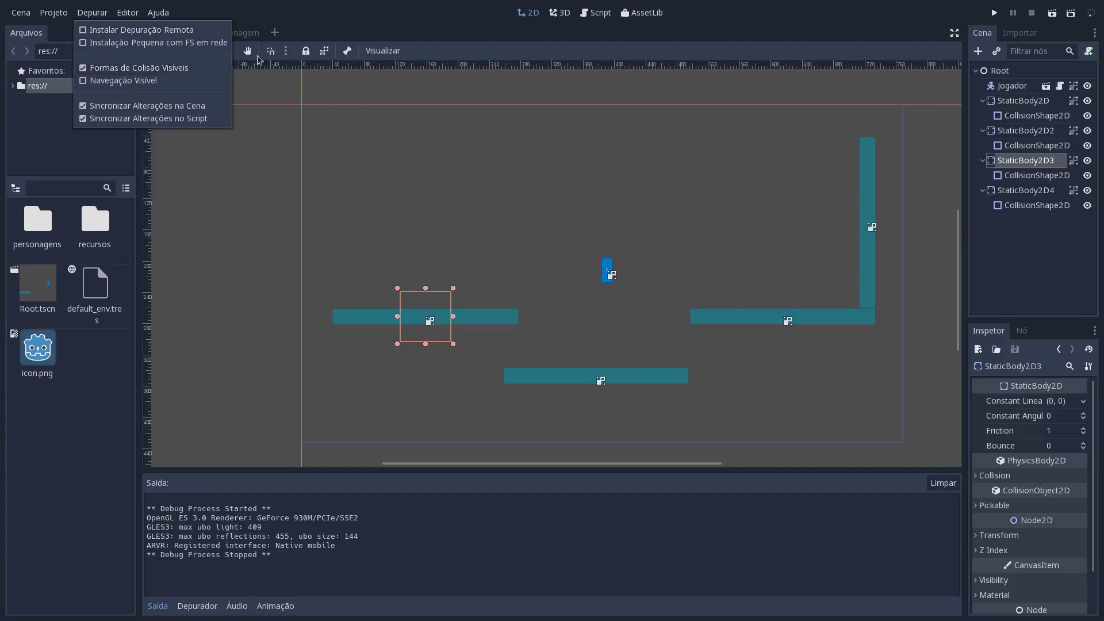
{"action": "left_click", "coordinate": [440, 151]}
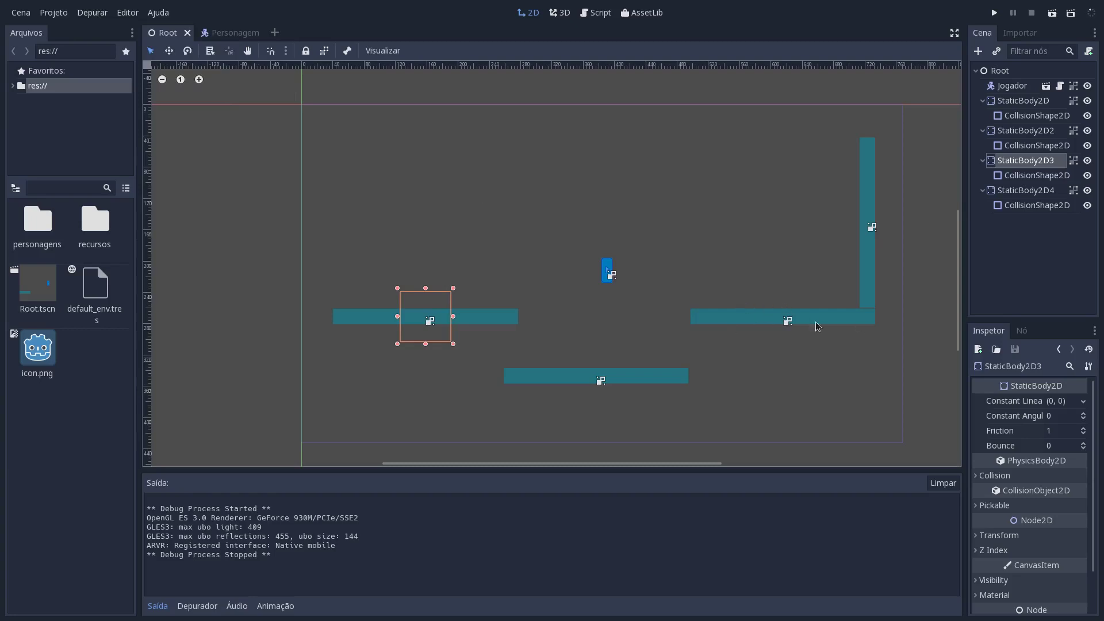
- In Personagem.gd, add 'var pular_pressionado = false' on line 10 above direcao_entrada
{"action": "key", "text": "F3"}
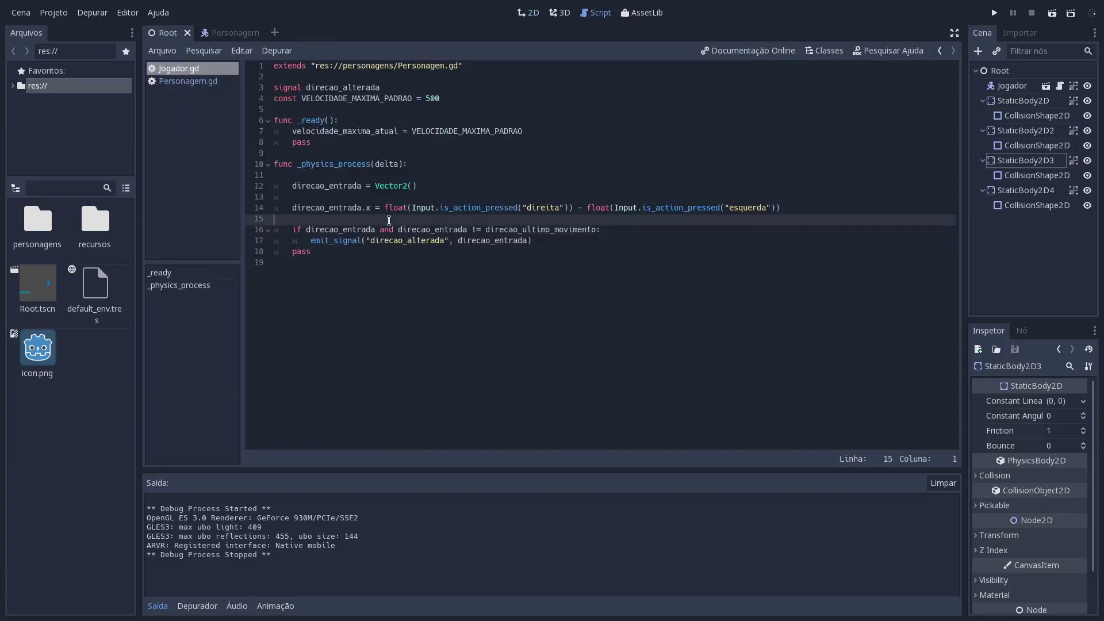
{"action": "double_click", "coordinate": [338, 209]}
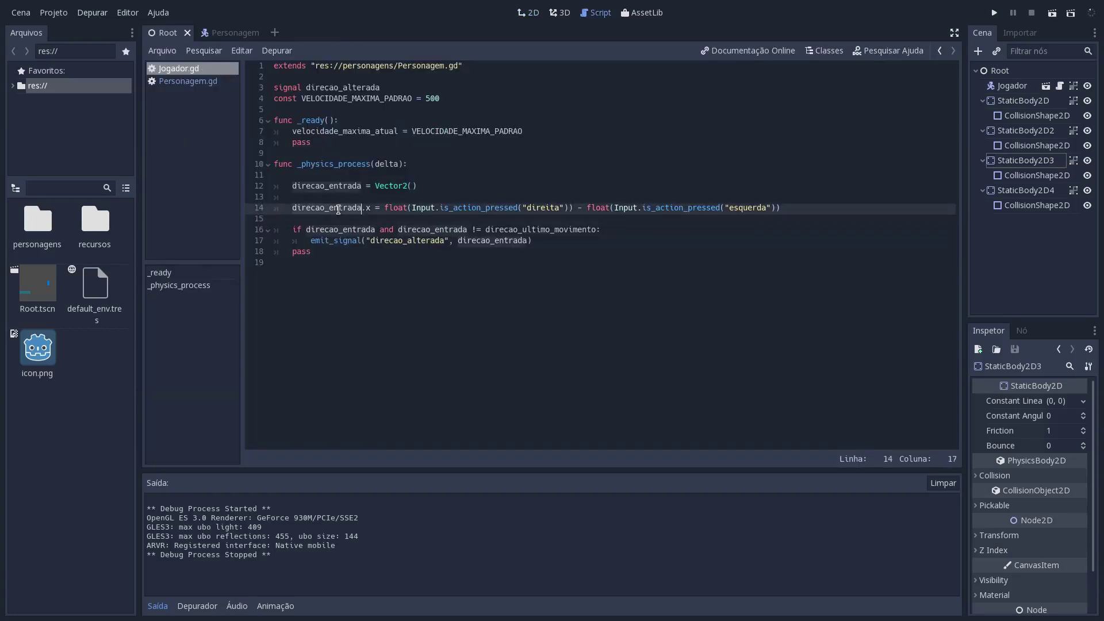
{"action": "left_click", "coordinate": [791, 214]}
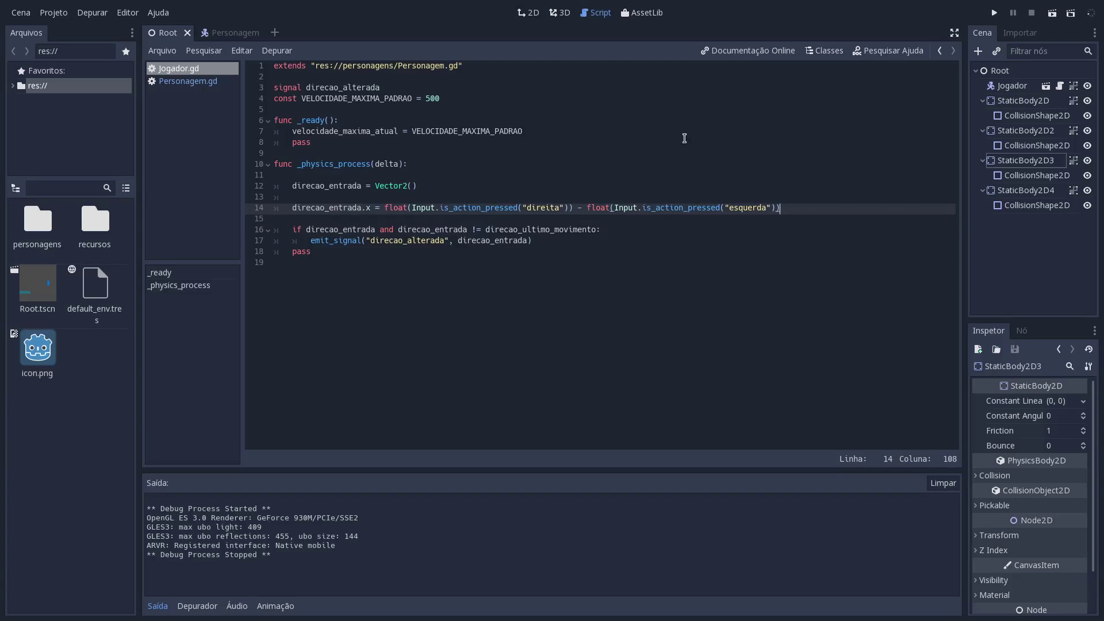
{"action": "left_click", "coordinate": [177, 81]}
{"action": "left_click", "coordinate": [483, 176]}
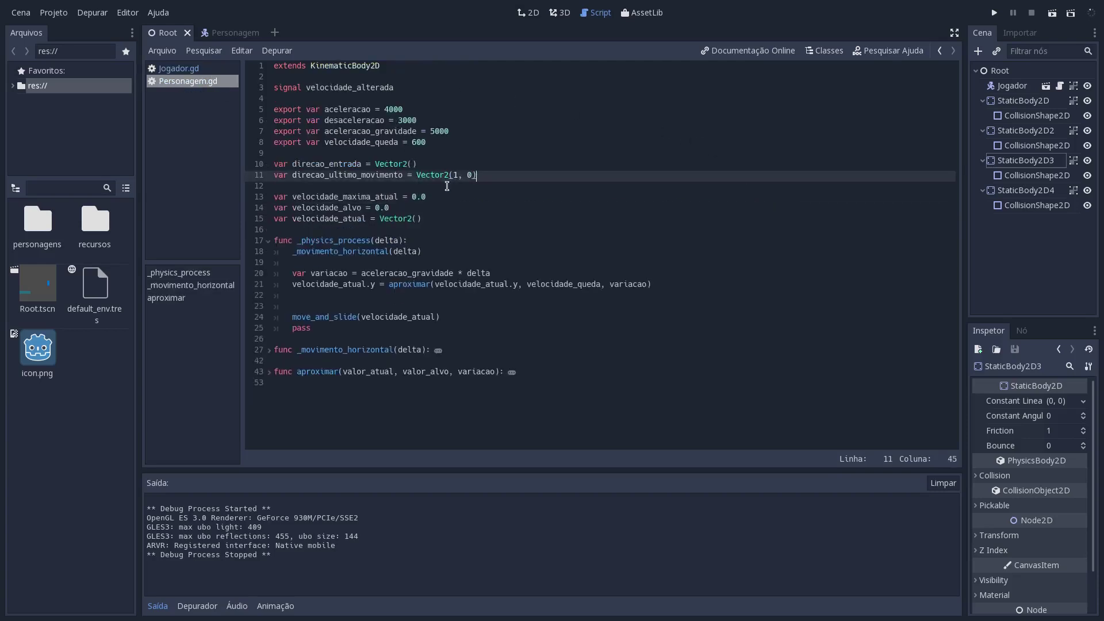
{"action": "left_click", "coordinate": [438, 153]}
{"action": "key", "text": "Return"}
{"action": "type", "text": "var pular_pressiona"}
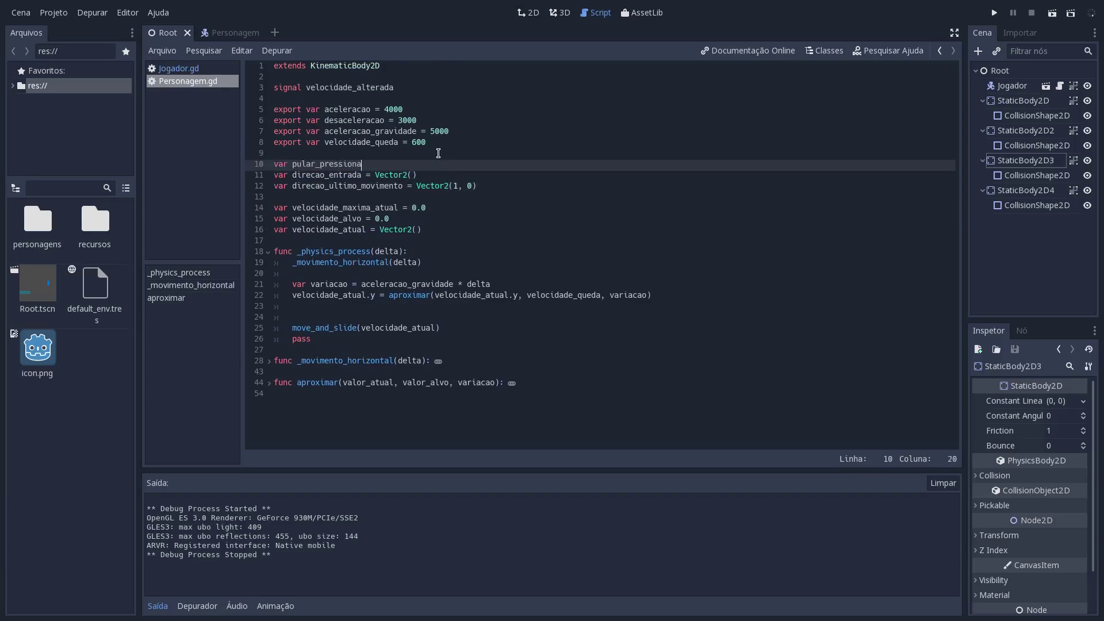
{"action": "type", "text": "do = false"}
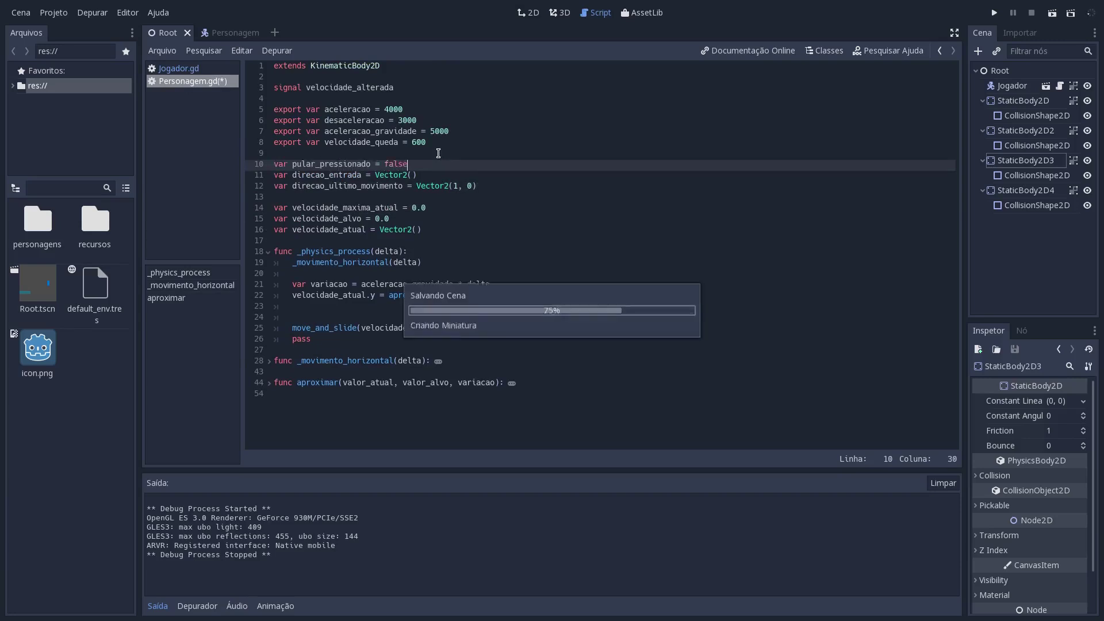
{"action": "left_click", "coordinate": [402, 164]}
{"action": "left_click", "coordinate": [385, 163]}
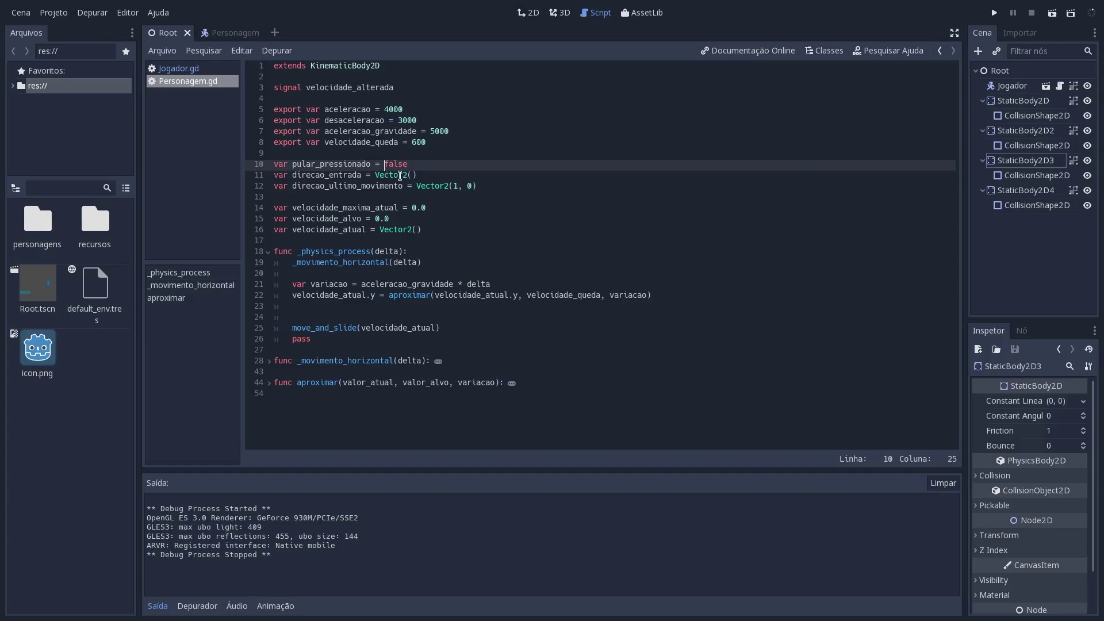
{"action": "left_click", "coordinate": [68, 16]}
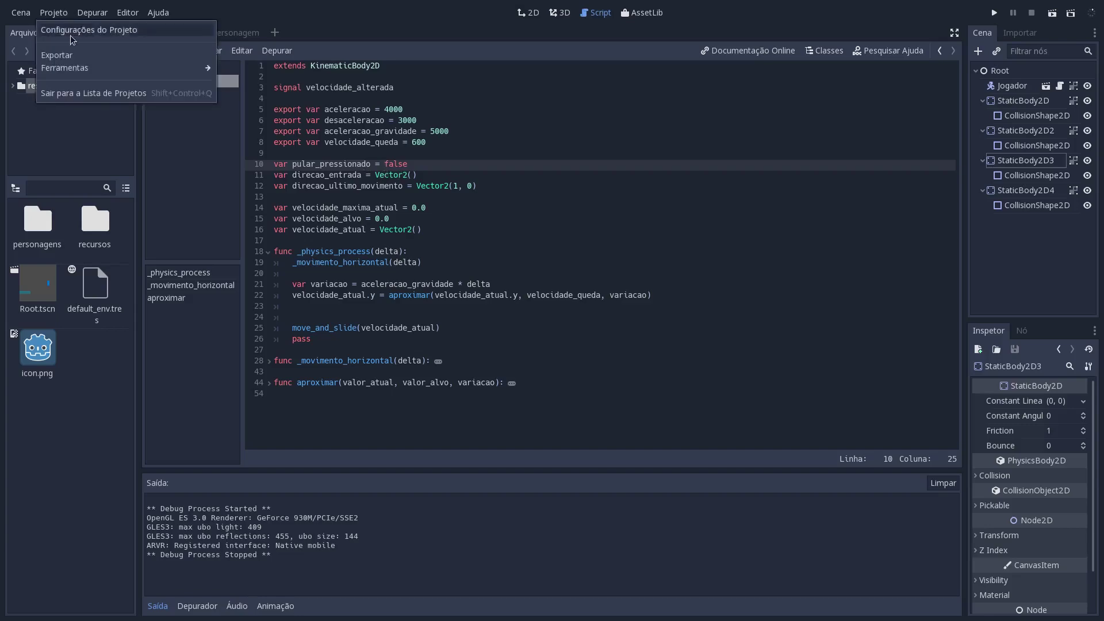
- Delete the correr action and its Shift binding from the project's Input Map
{"action": "left_click", "coordinate": [70, 35]}
{"action": "left_click", "coordinate": [212, 86]}
{"action": "scroll", "coordinate": [367, 245], "scroll_direction": "down", "scroll_amount": 3}
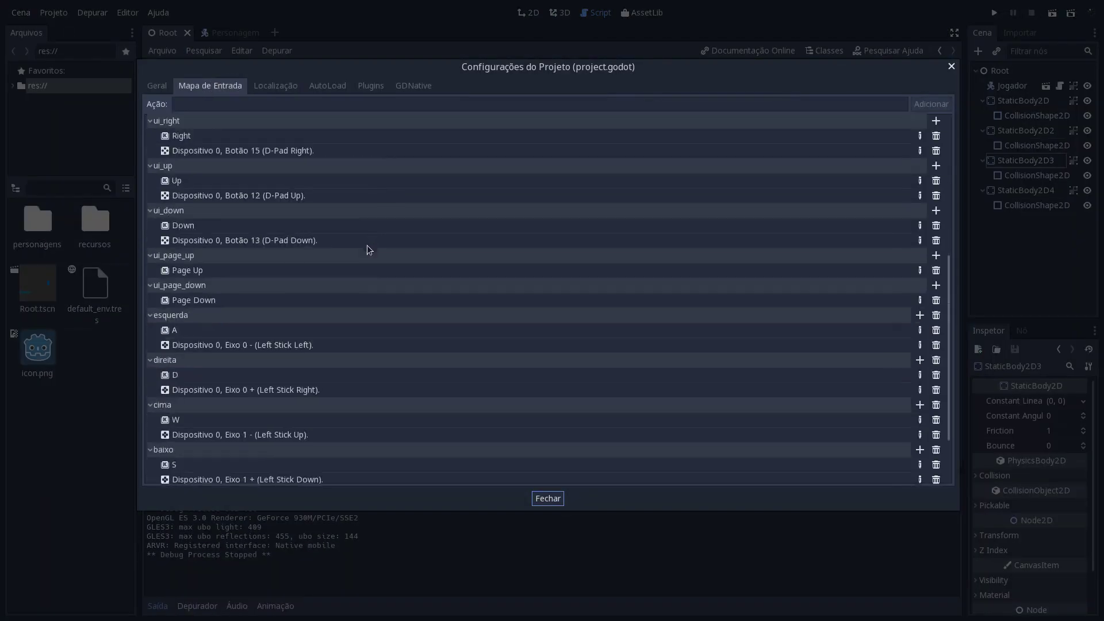
{"action": "scroll", "coordinate": [355, 261], "scroll_direction": "down", "scroll_amount": 3}
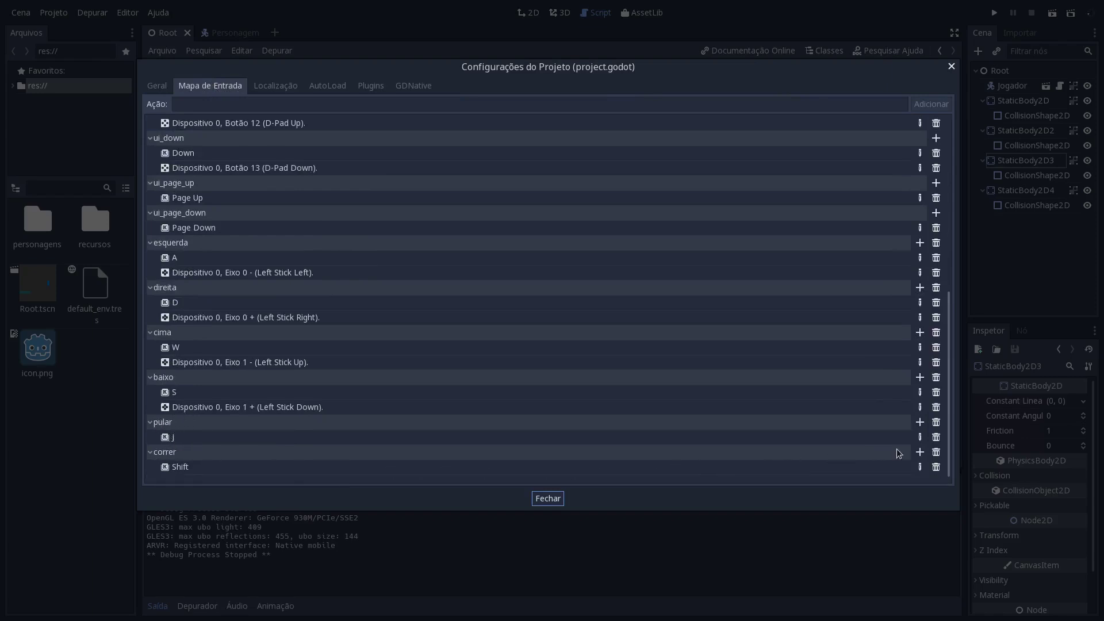
{"action": "left_click", "coordinate": [936, 452]}
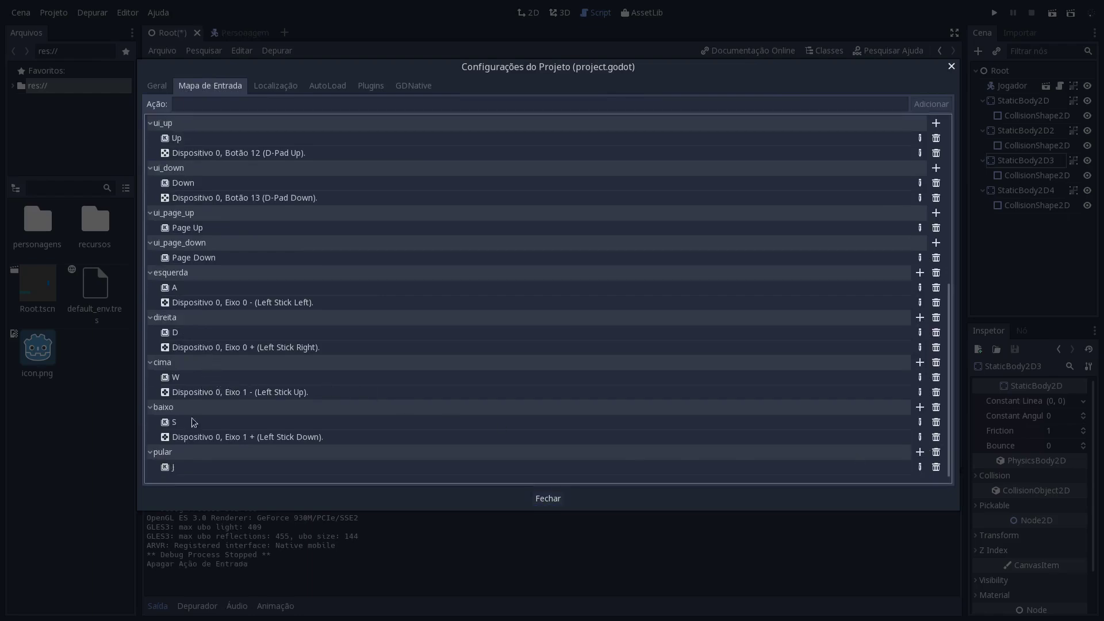
- Leave pular bound to J, cancelling the extra key binding, and close the project settings
{"action": "left_click", "coordinate": [232, 107]}
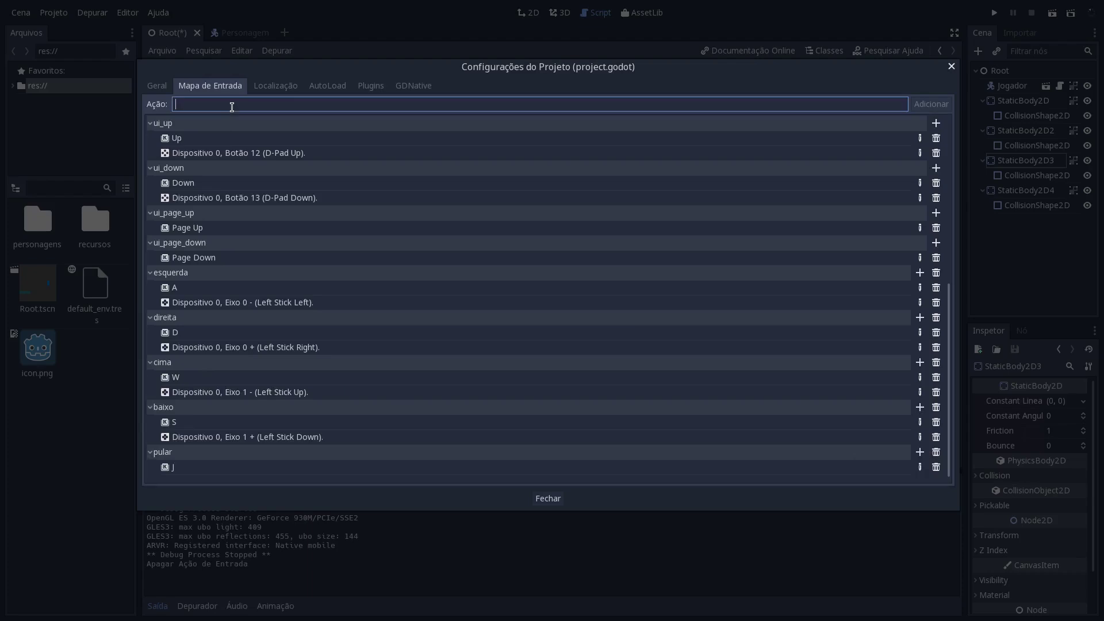
{"action": "type", "text": "pular"}
{"action": "key", "text": "BackSpace"}
{"action": "key", "text": "BackSpace"}
{"action": "key", "text": "BackSpace"}
{"action": "key", "text": "BackSpace"}
{"action": "key", "text": "BackSpace"}
{"action": "left_click", "coordinate": [919, 452]}
{"action": "left_click", "coordinate": [920, 466]}
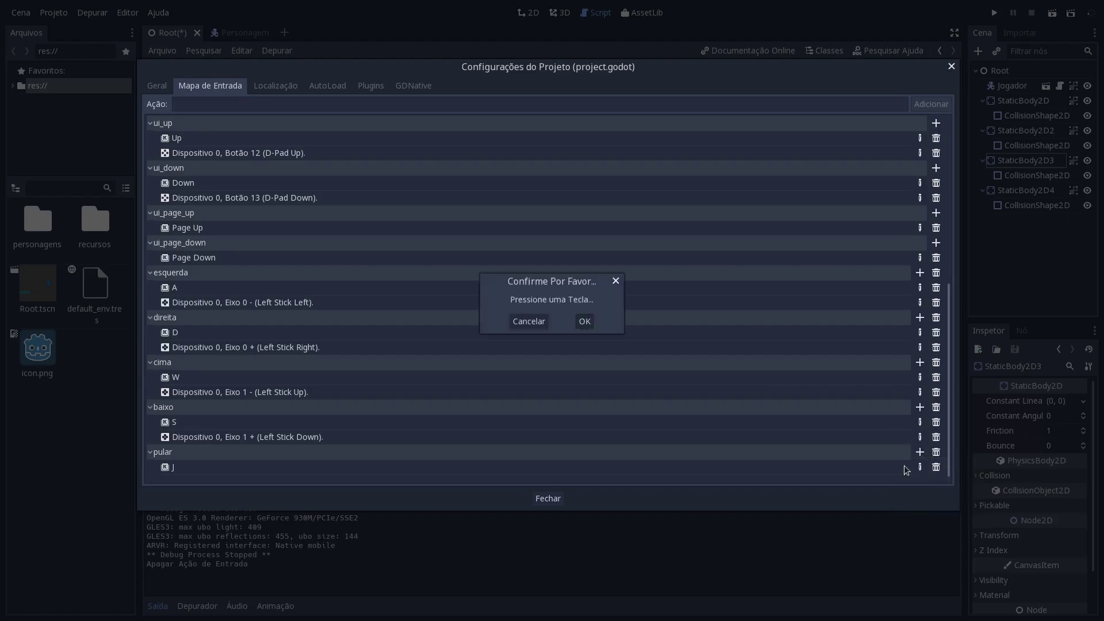
{"action": "key", "text": "k"}
{"action": "left_click", "coordinate": [528, 321]}
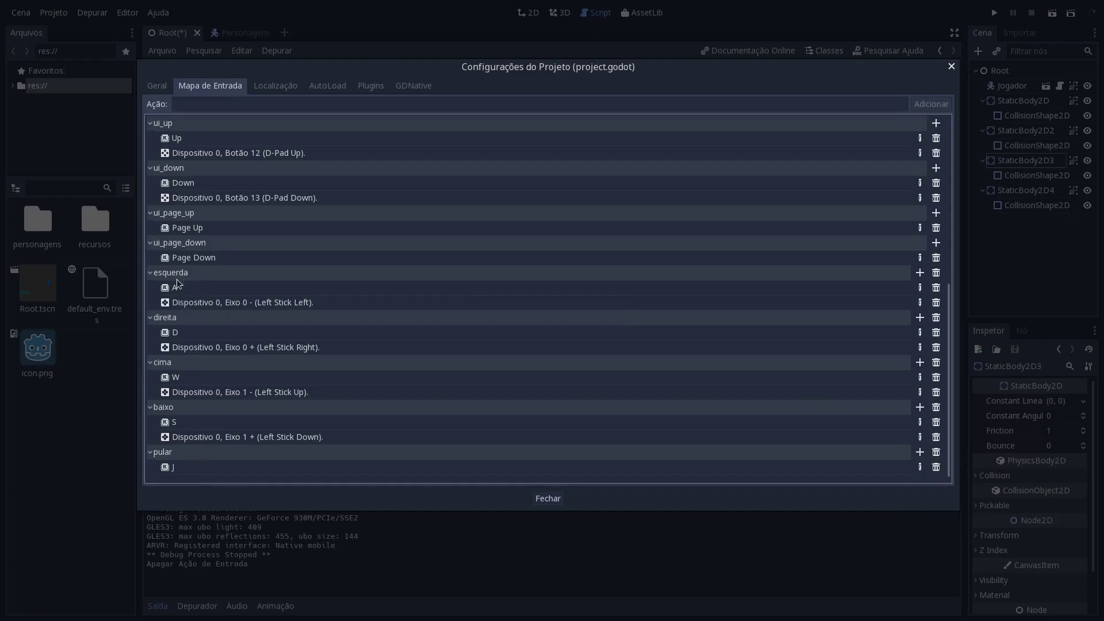
{"action": "left_click", "coordinate": [550, 496]}
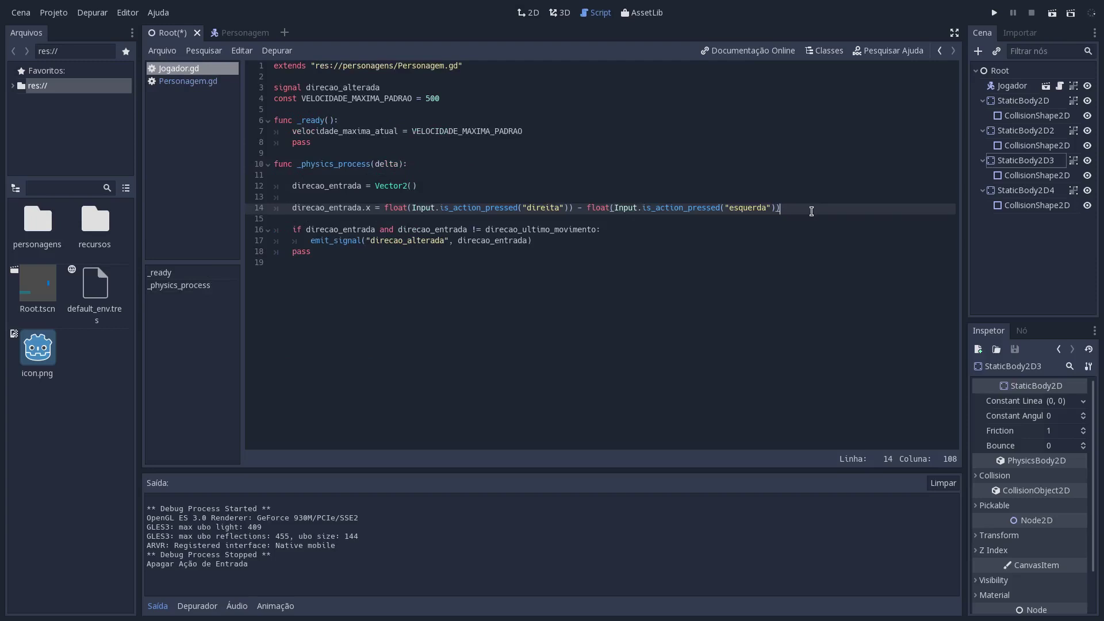
- Add line 15 'pular_pressionado = Input.is_action_pressed("pular")' to Jogador.gd and save
{"action": "key", "text": "Return"}
{"action": "type", "text": "pular_pressionado"}
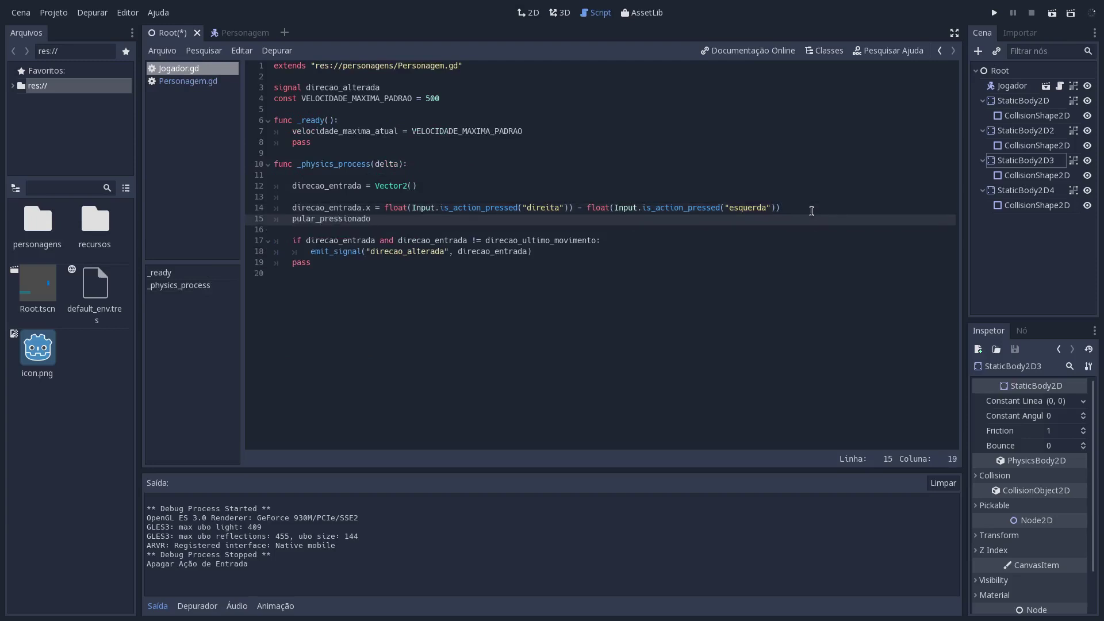
{"action": "type", "text": " = Input.is"}
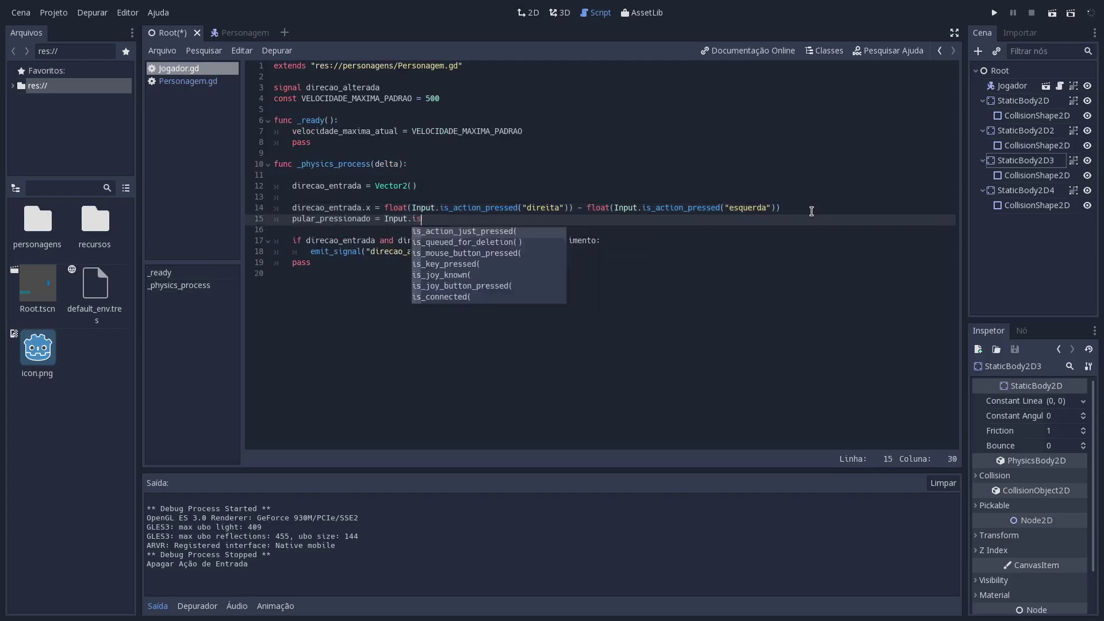
{"action": "type", "text": "_action_pressed("}
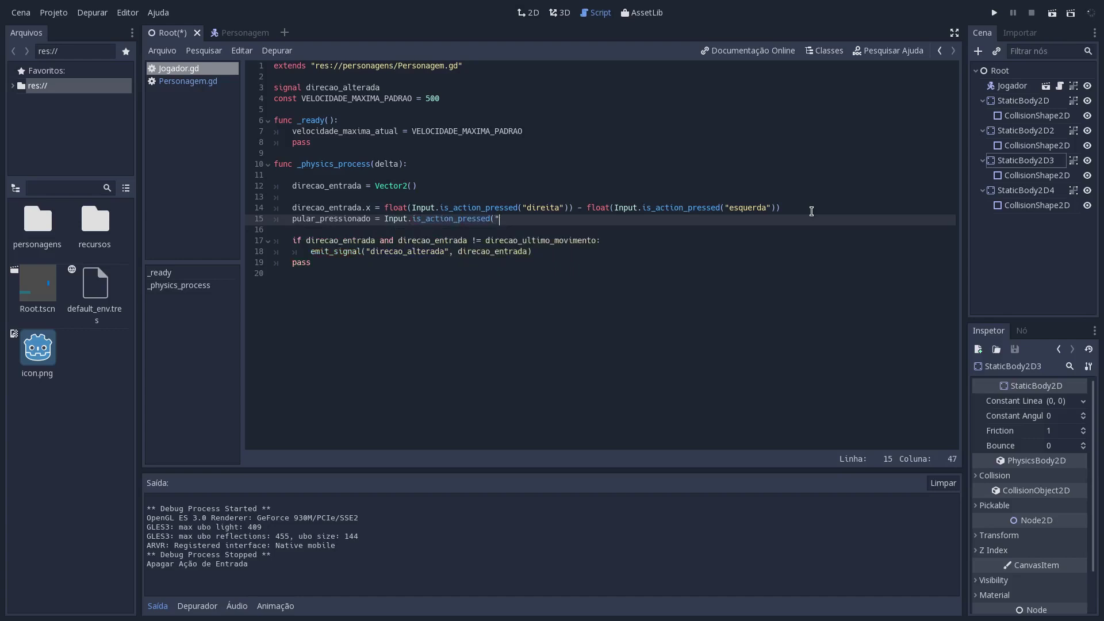
{"action": "type", "text": "\"pu"}
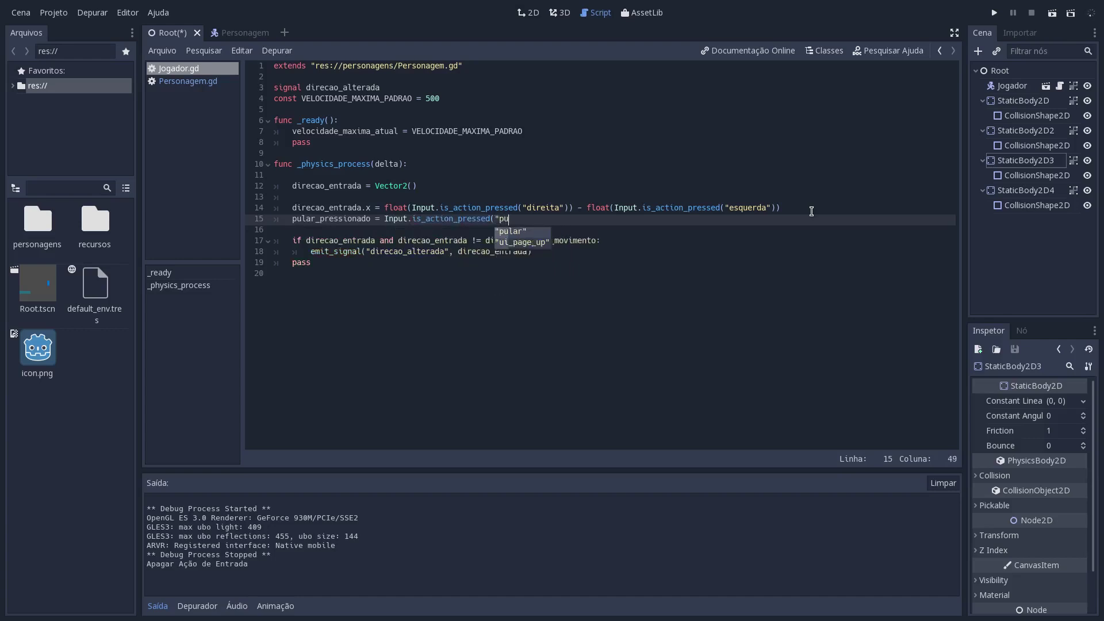
{"action": "type", "text": "lar\")"}
{"action": "key", "text": "ctrl+s"}
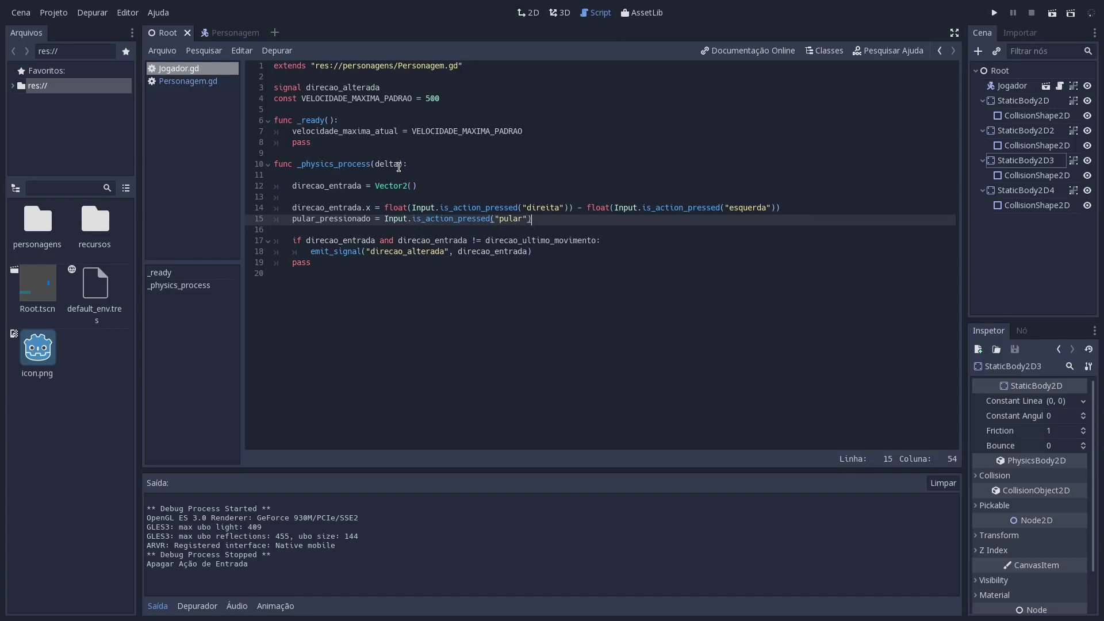
- Quick-open the Jogador scene in its own tab, then return to the Personagem scene
{"action": "left_click", "coordinate": [224, 32]}
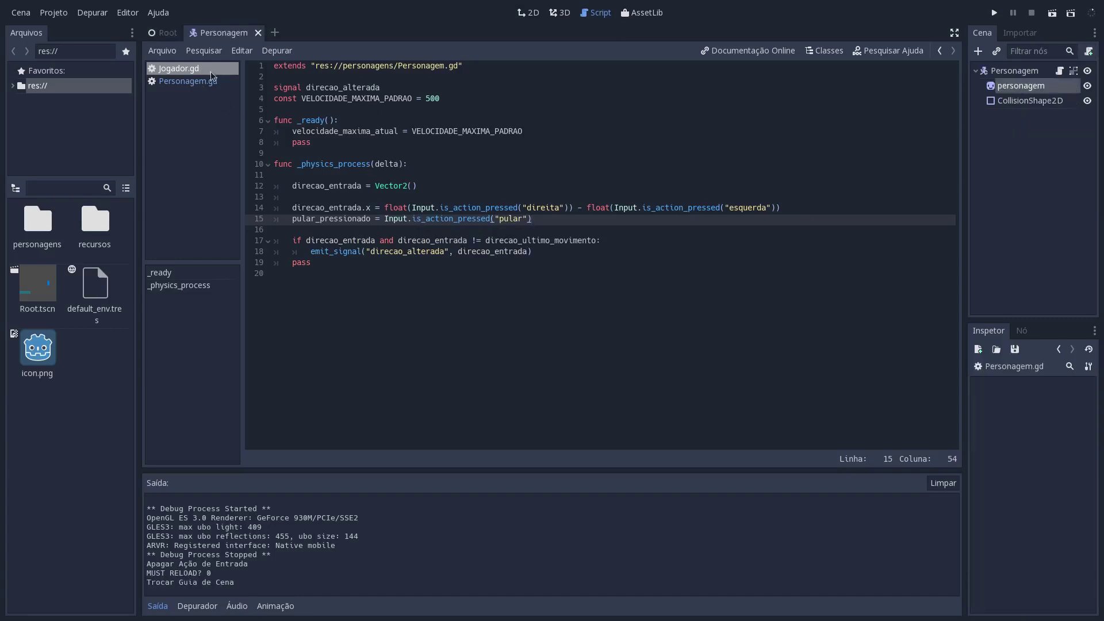
{"action": "left_click", "coordinate": [199, 83]}
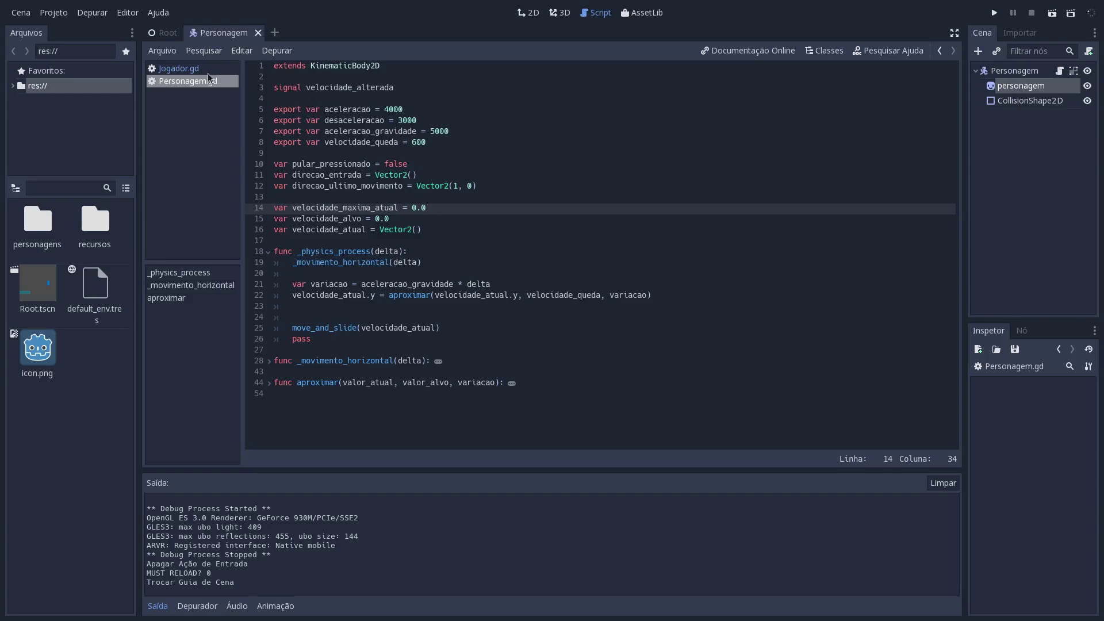
{"action": "left_click", "coordinate": [177, 69]}
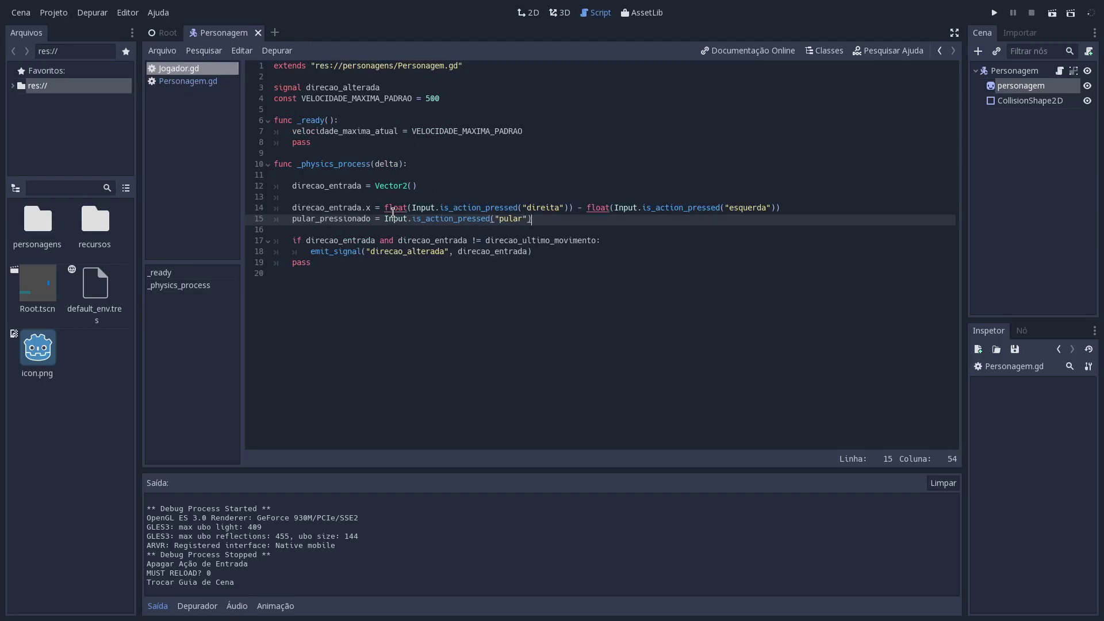
{"action": "key", "text": "ctrl+shift+o"}
{"action": "double_click", "coordinate": [357, 193]}
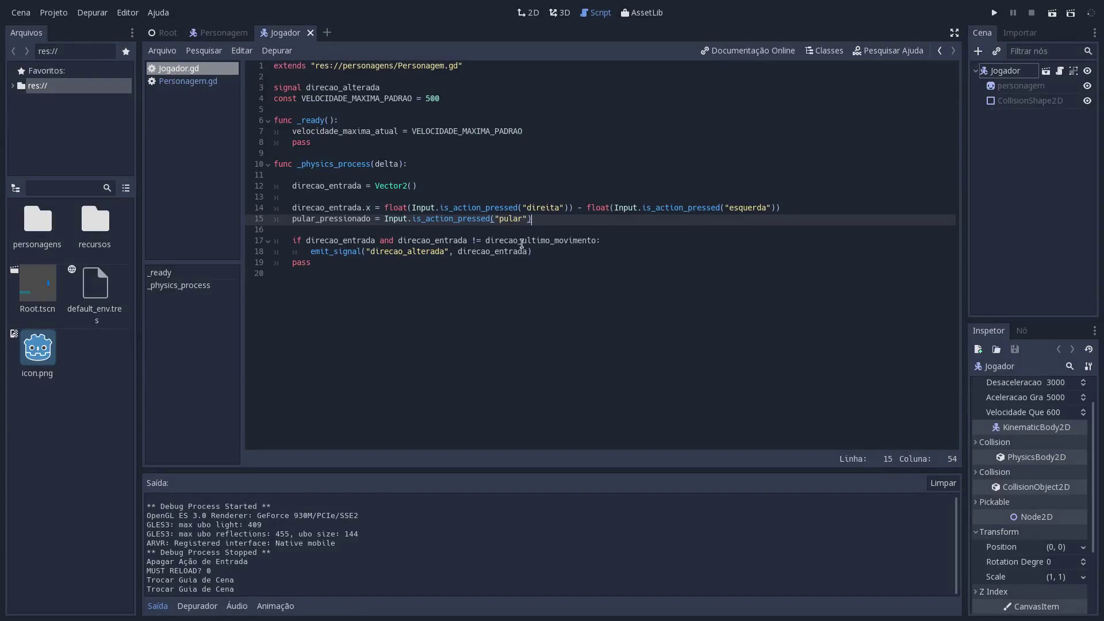
{"action": "left_click", "coordinate": [224, 32]}
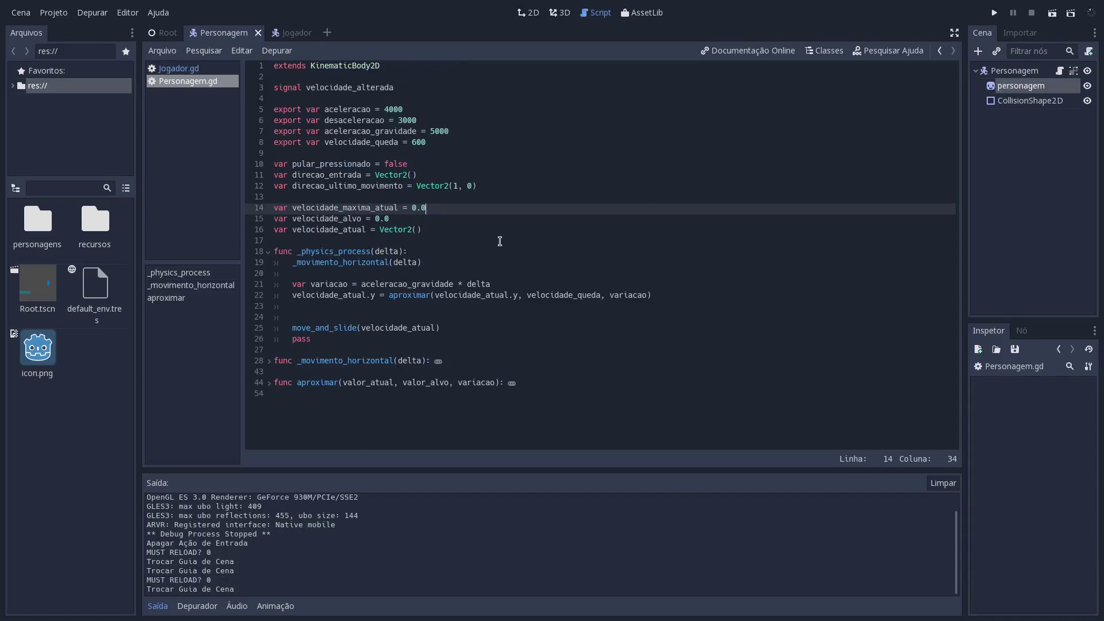
- Add 'export var velocidade_pulo = -800' below velocidade_queda and save
{"action": "left_click", "coordinate": [450, 145]}
{"action": "key", "text": "Return"}
{"action": "type", "text": "ex"}
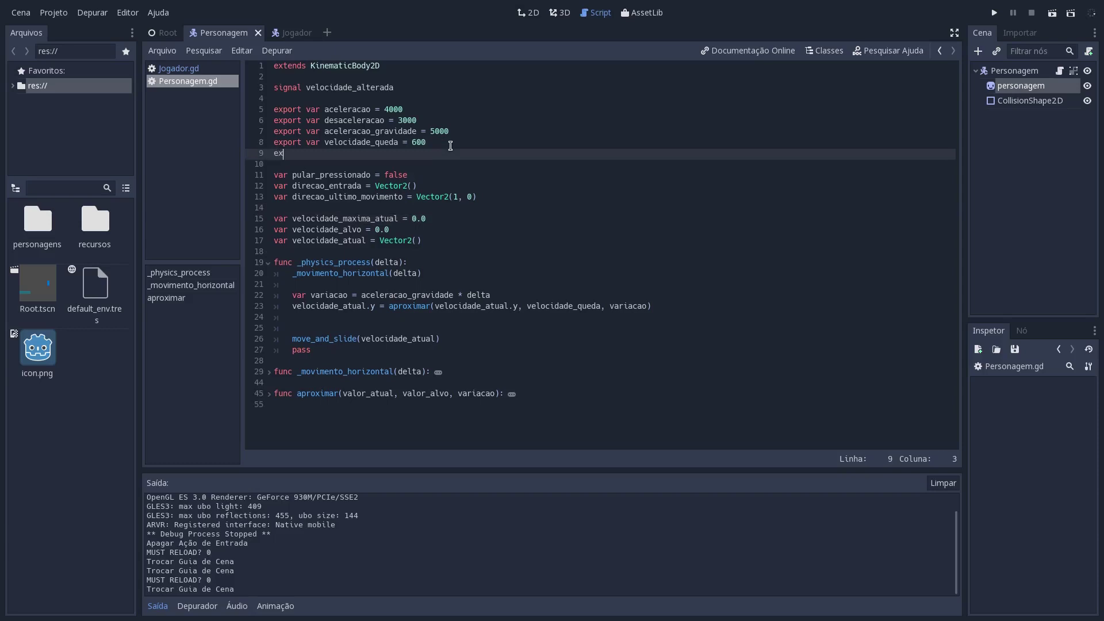
{"action": "type", "text": "port var"}
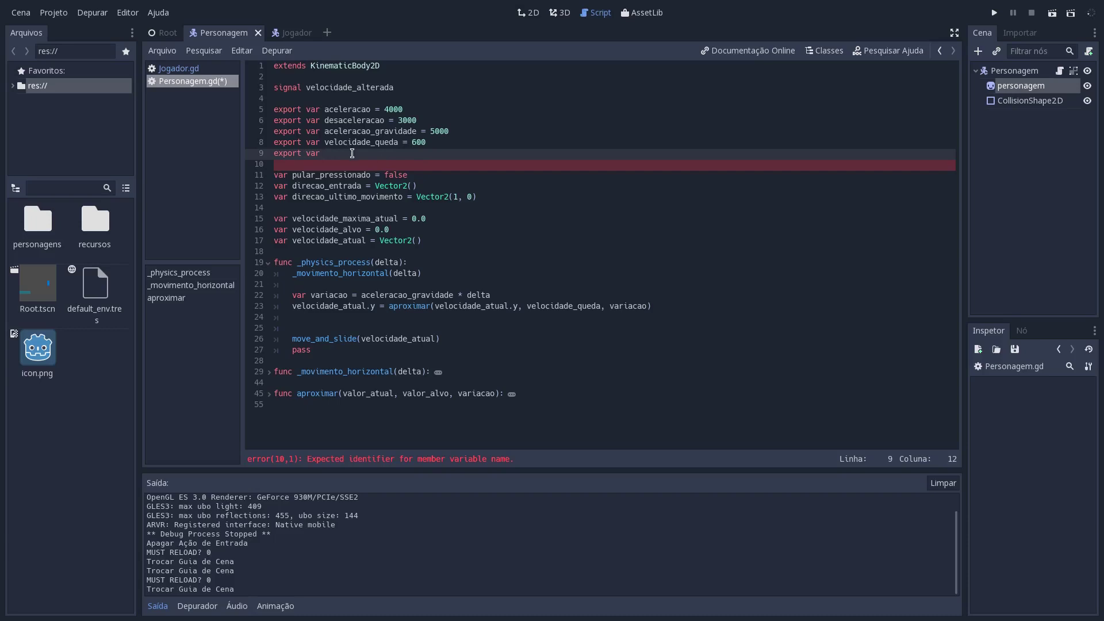
{"action": "type", "text": "velocidad"}
{"action": "type", "text": "e_pulo = "}
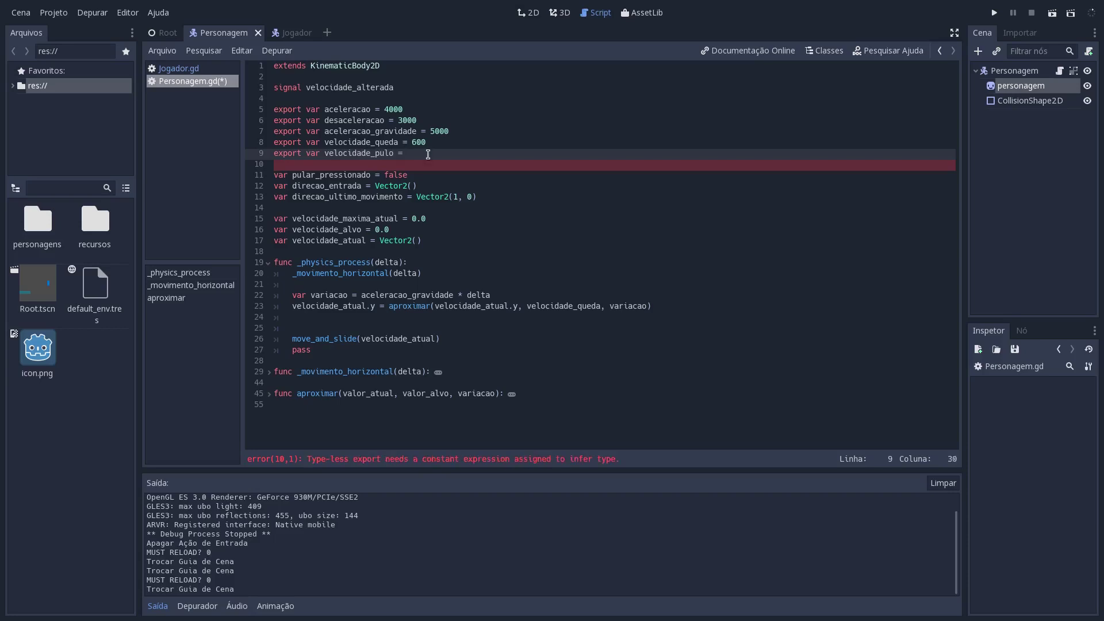
{"action": "type", "text": "600"}
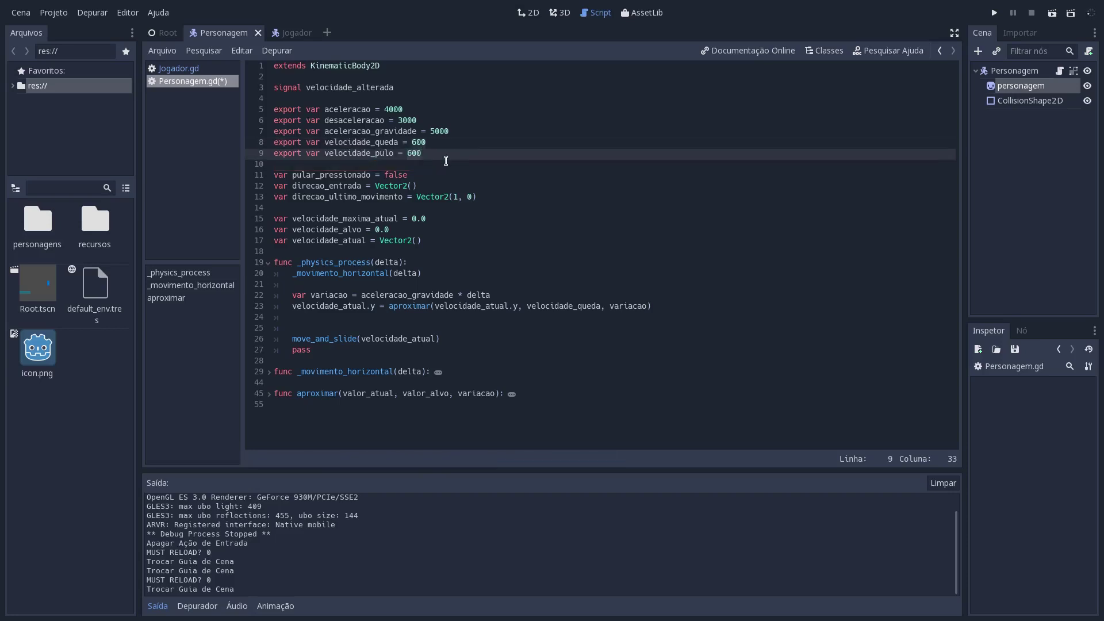
{"action": "key", "text": "BackSpace"}
{"action": "key", "text": "BackSpace"}
{"action": "key", "text": "BackSpace"}
{"action": "type", "text": "800"}
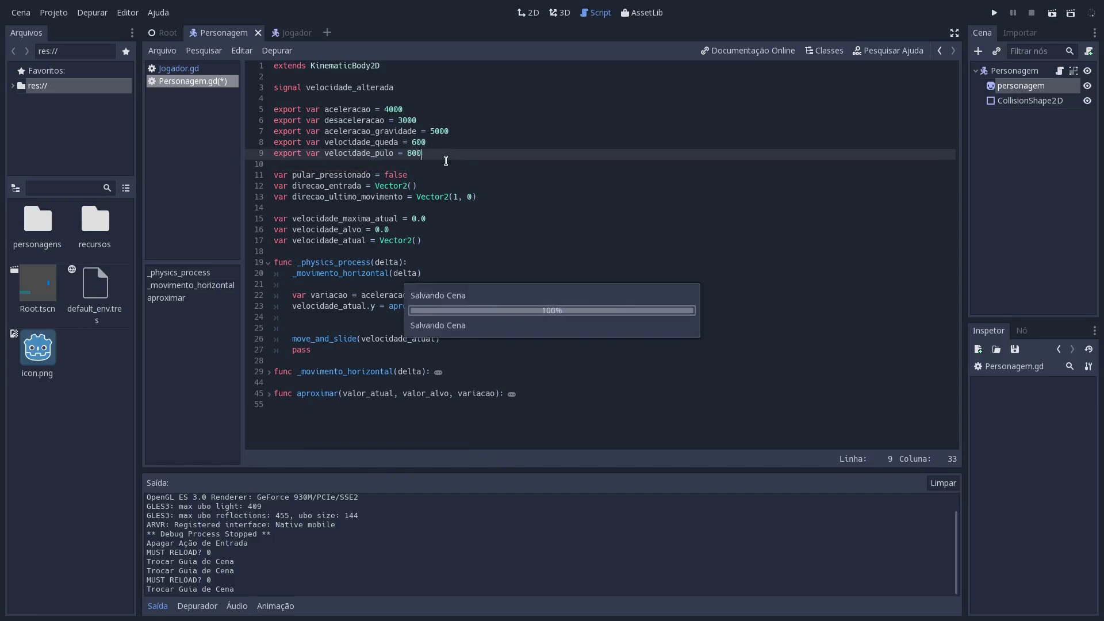
{"action": "key", "text": "ctrl+s"}
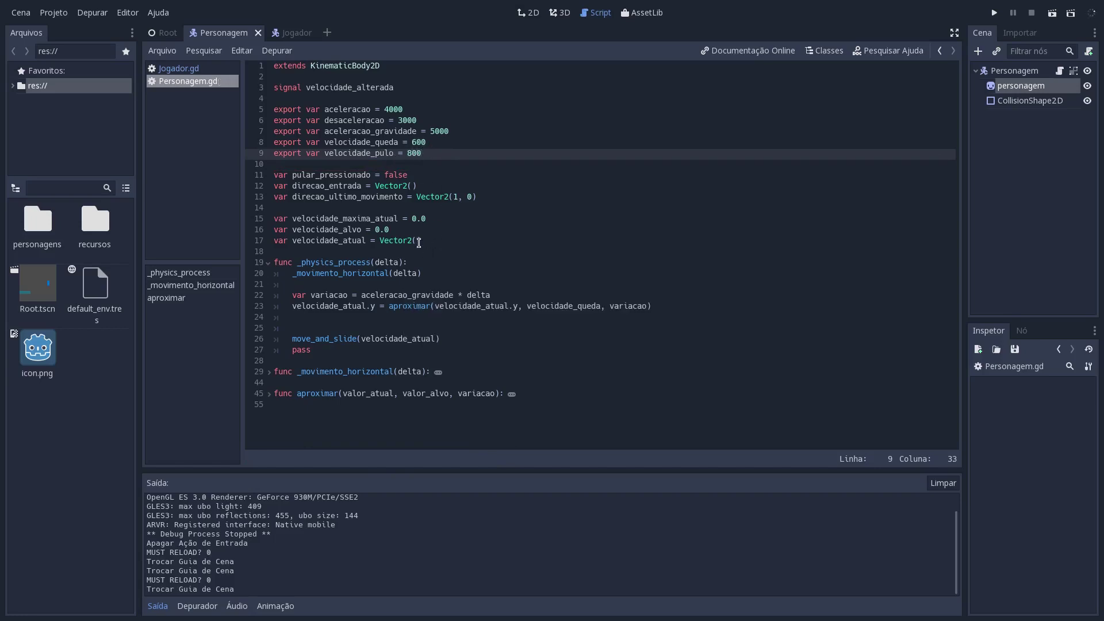
- Add 'if pular_pressionado: velocidade_atual.y = velocidade_pulo' to _physics_process and test-run the jump
{"action": "left_click", "coordinate": [697, 318]}
{"action": "key", "text": "Return"}
{"action": "key", "text": "Return"}
{"action": "key", "text": "Up"}
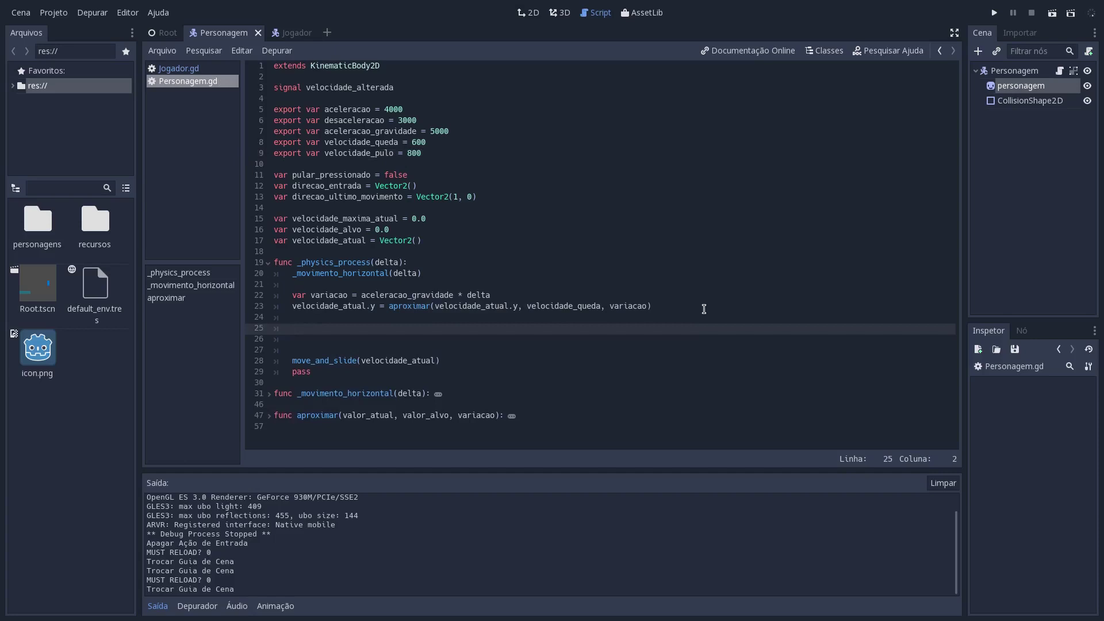
{"action": "type", "text": "if pular"}
{"action": "key", "text": "Return"}
{"action": "type", "text": ":"}
{"action": "key", "text": "Return"}
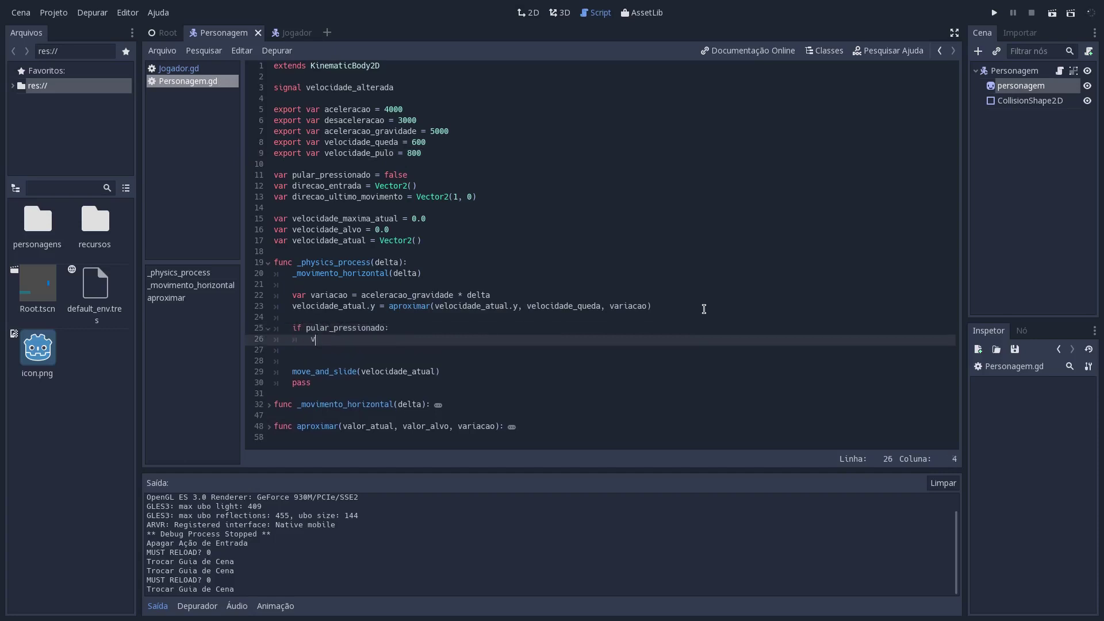
{"action": "type", "text": "elocidade_a"}
{"action": "key", "text": "Return"}
{"action": "type", "text": ".y = "}
{"action": "type", "text": "velocidade_p"}
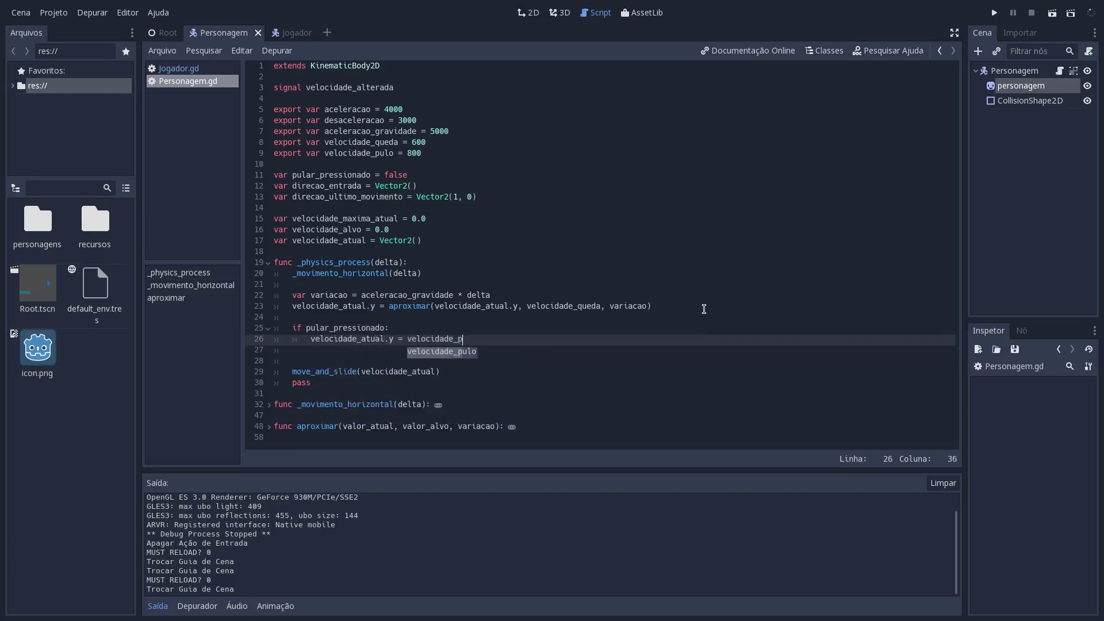
{"action": "key", "text": "Return"}
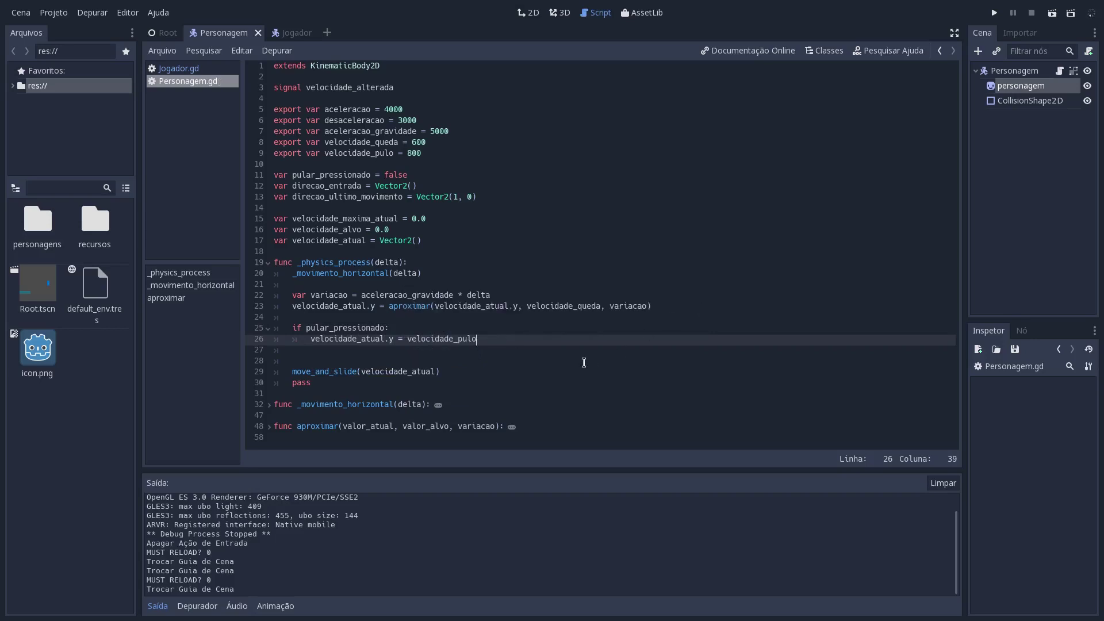
{"action": "left_click", "coordinate": [405, 154]}
{"action": "type", "text": "-"}
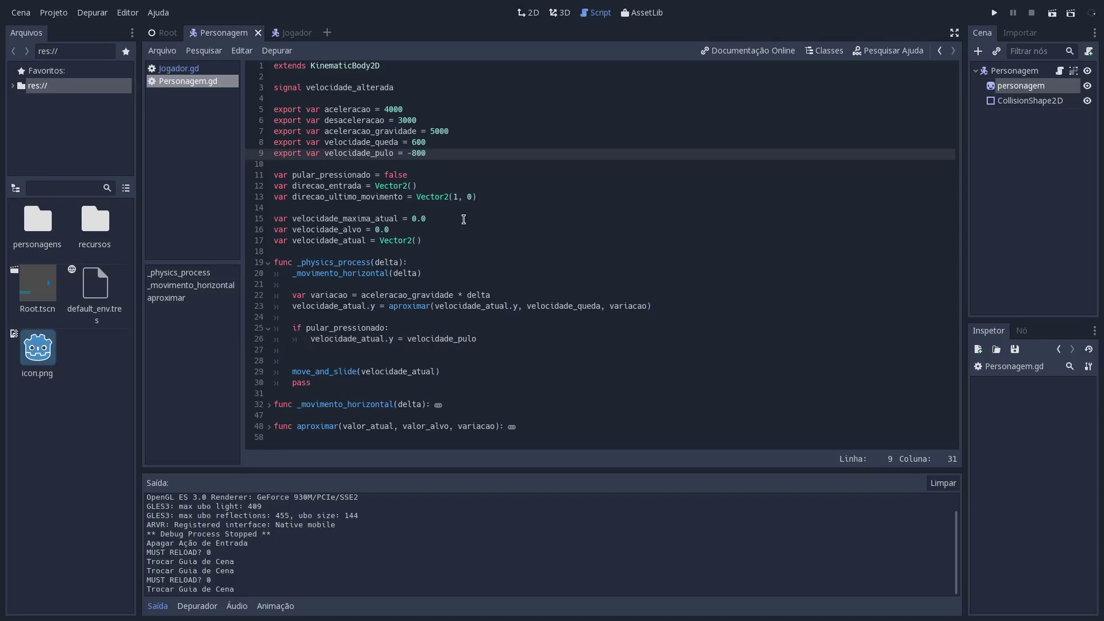
{"action": "key", "text": "F5"}
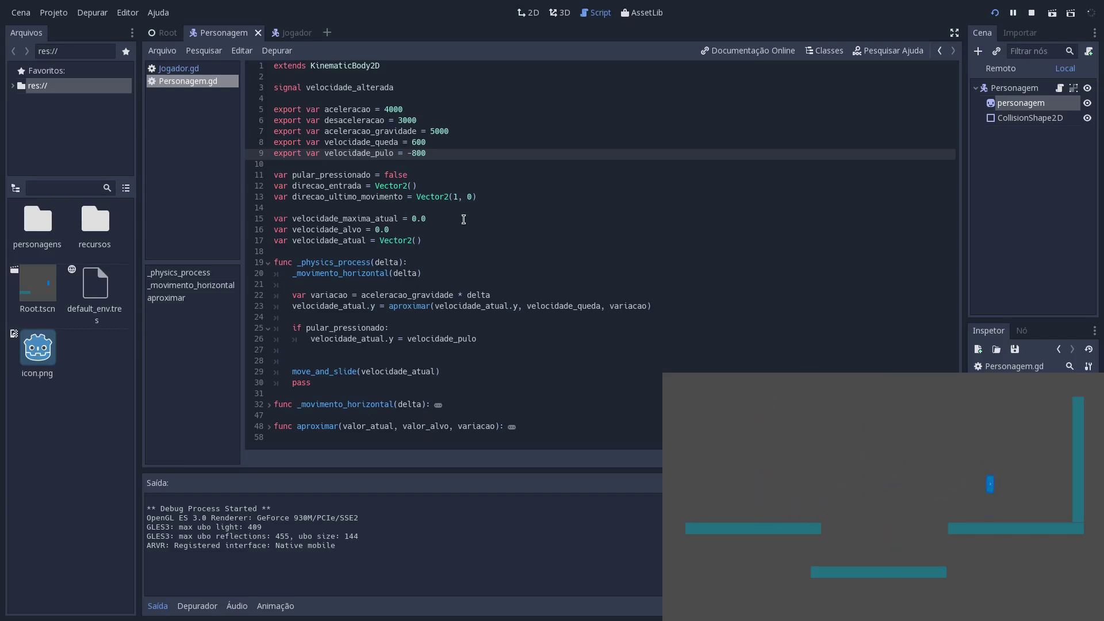
{"action": "key", "text": "F8"}
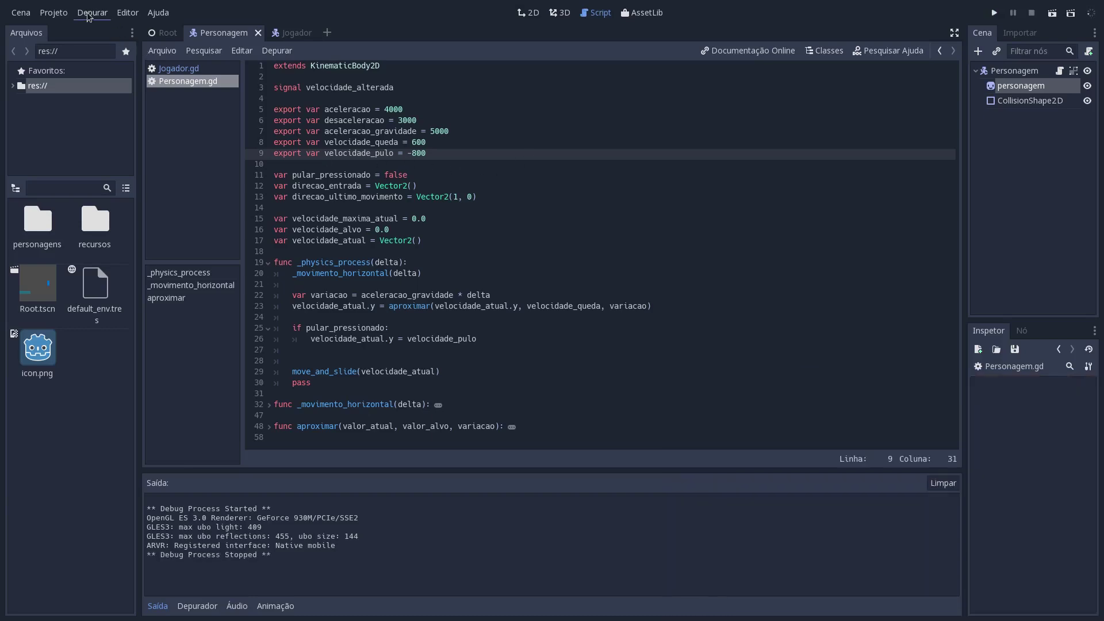
- Rebind the pular input action from J to K in the project's Input Map
{"action": "left_click", "coordinate": [89, 12]}
{"action": "left_click", "coordinate": [53, 12]}
{"action": "left_click", "coordinate": [53, 12]}
{"action": "left_click", "coordinate": [63, 31]}
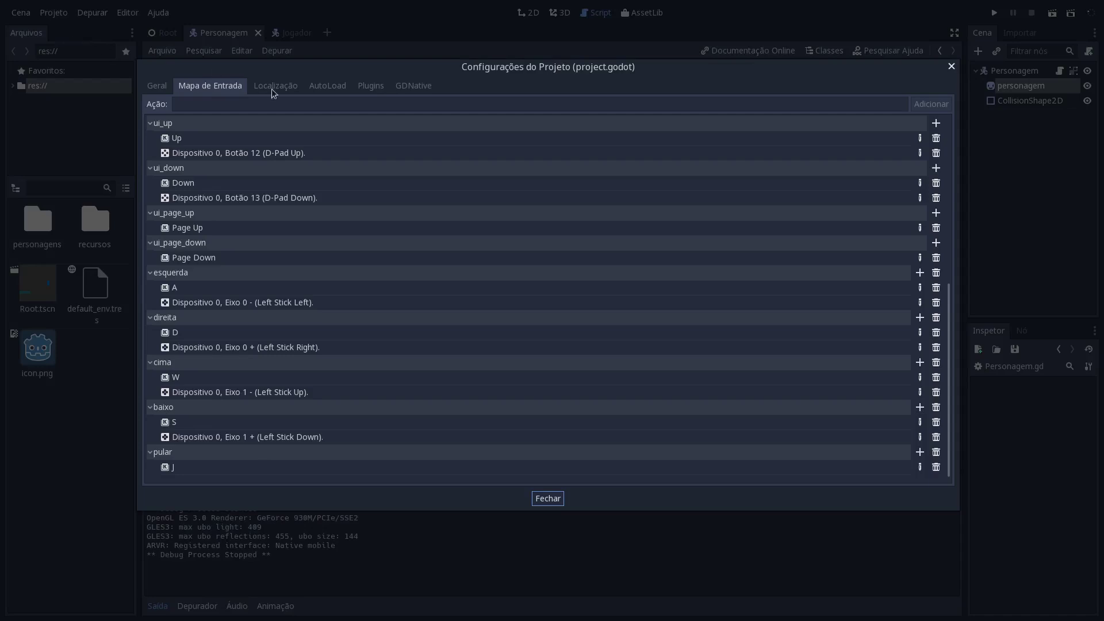
{"action": "left_click", "coordinate": [920, 452]}
{"action": "left_click", "coordinate": [916, 467]}
{"action": "key", "text": "k"}
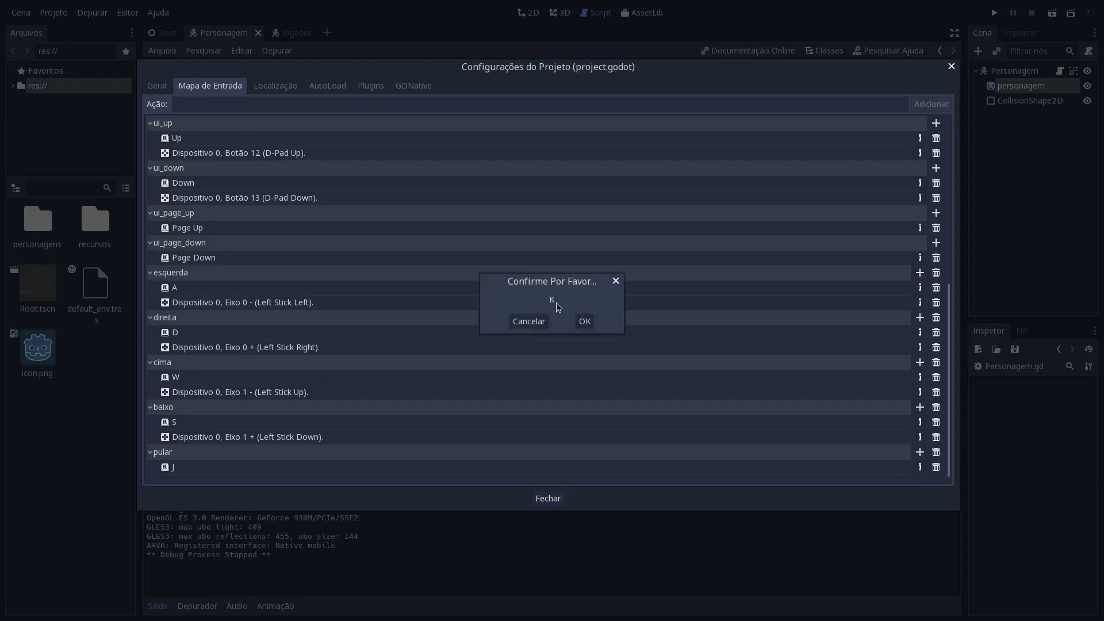
{"action": "left_click", "coordinate": [584, 321]}
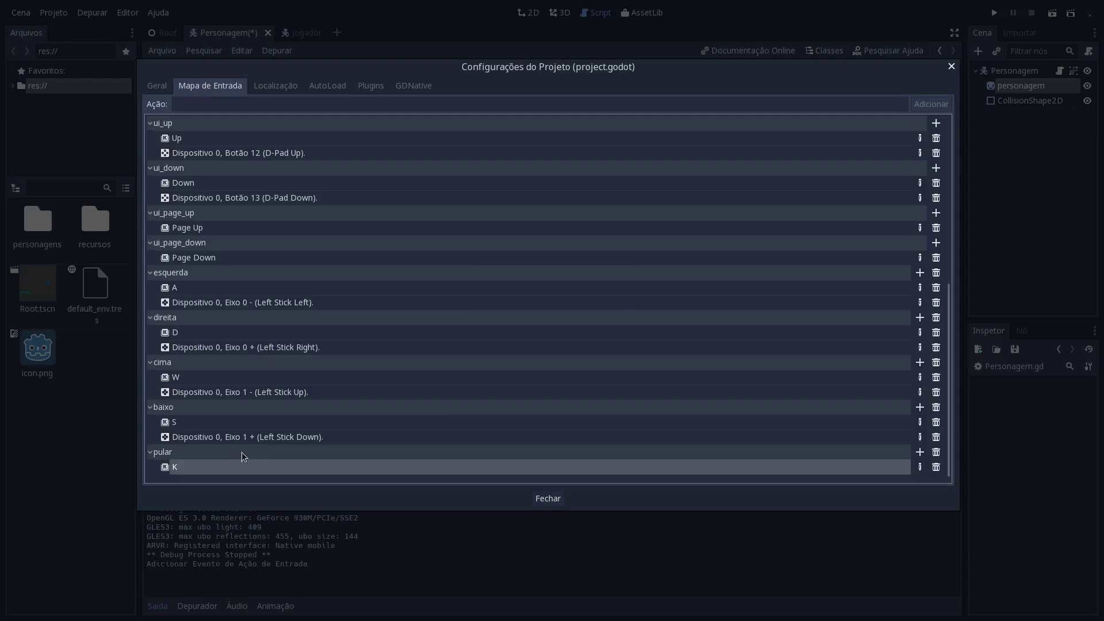
{"action": "left_click", "coordinate": [548, 502]}
{"action": "left_click", "coordinate": [611, 287]}
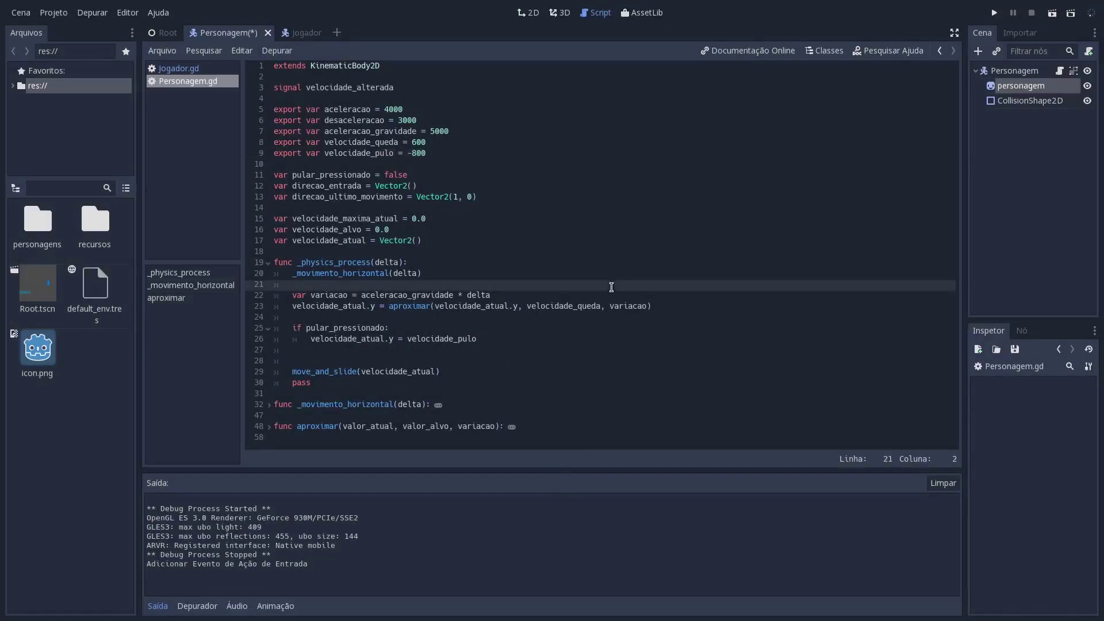
- Append 'and is_on_floor()' to the jump condition on line 25 and save
{"action": "left_click", "coordinate": [727, 268]}
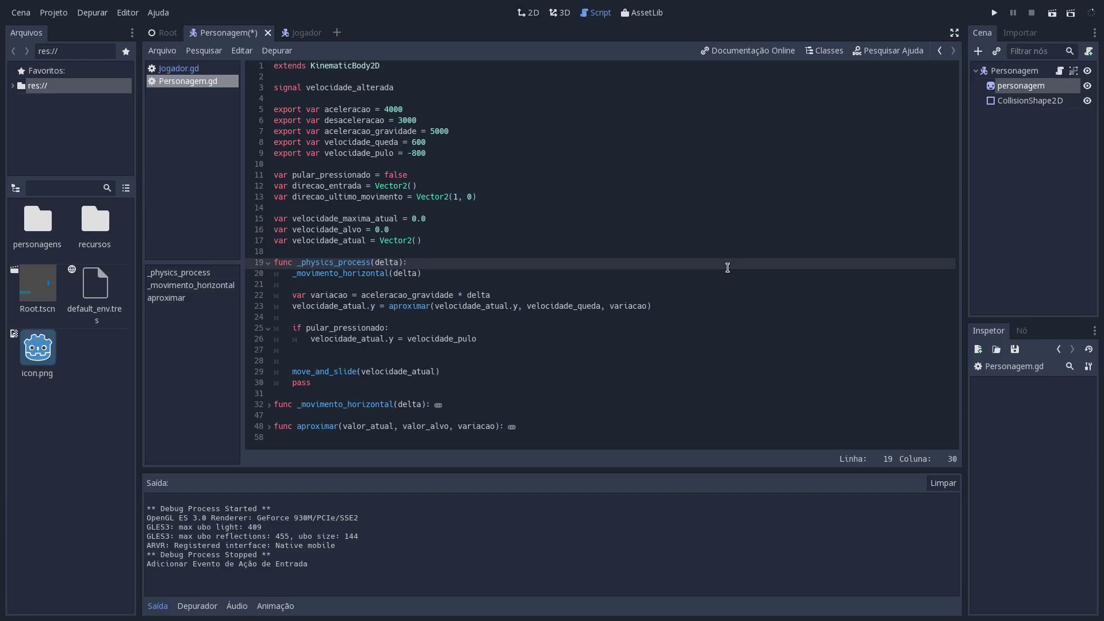
{"action": "left_click", "coordinate": [542, 343]}
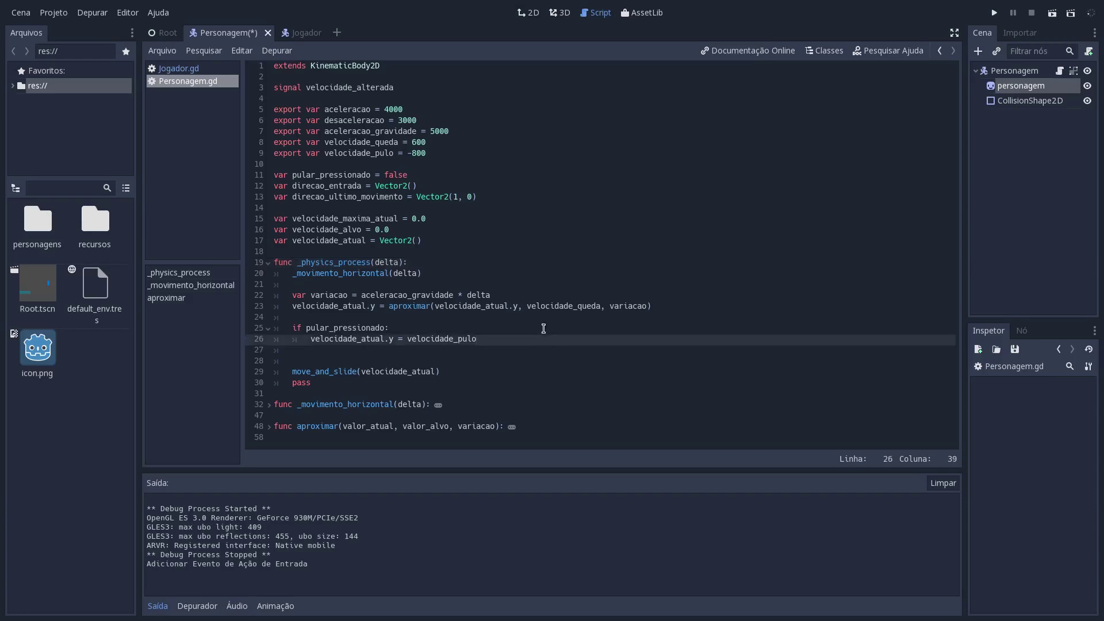
{"action": "left_click", "coordinate": [544, 328]}
{"action": "type", "text": "and is_on"}
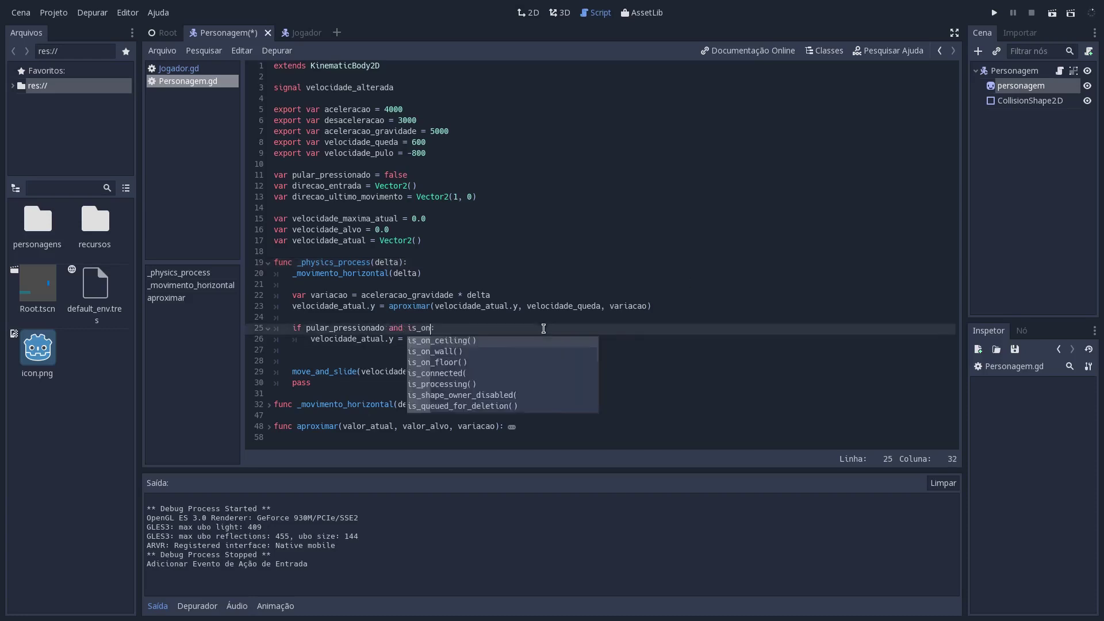
{"action": "key", "text": "Down"}
{"action": "key", "text": "Down"}
{"action": "key", "text": "Return"}
{"action": "key", "text": "End"}
{"action": "key", "text": "ctrl+s"}
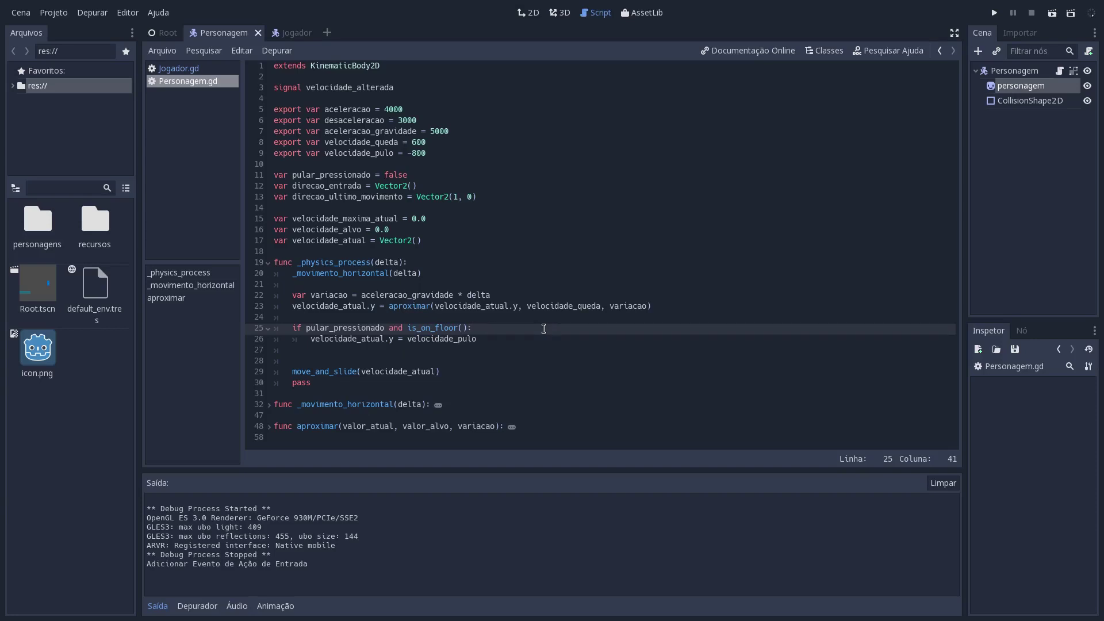
{"action": "left_click", "coordinate": [322, 373]}
{"action": "left_click", "coordinate": [492, 331]}
- Look up KinematicBody2D.is_on_floor in the documentation search
{"action": "left_click", "coordinate": [893, 51]}
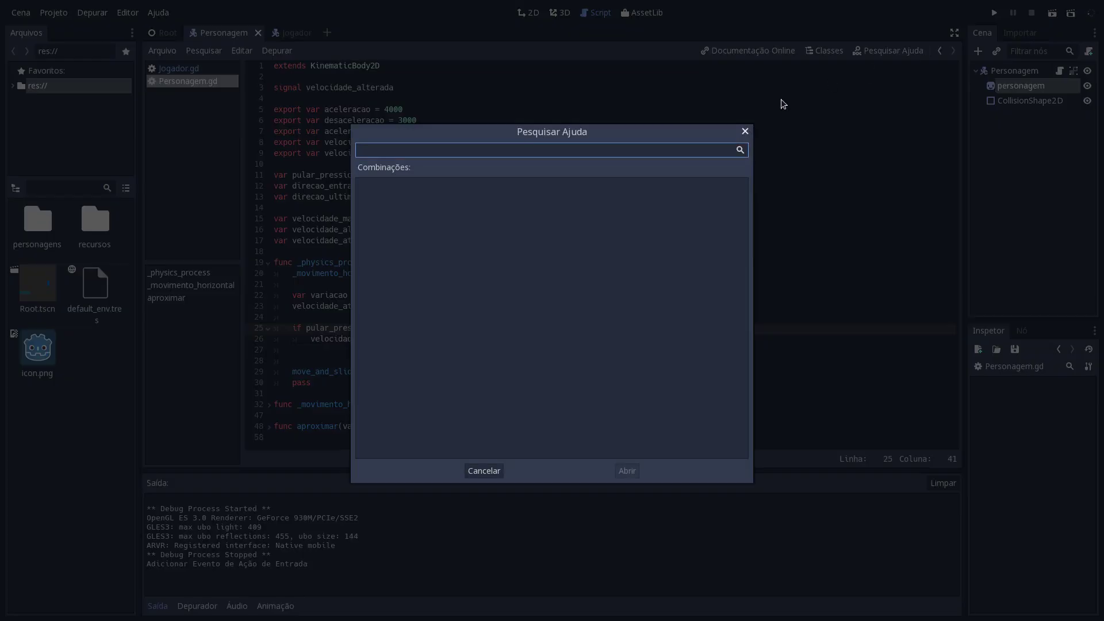
{"action": "type", "text": "is_on"}
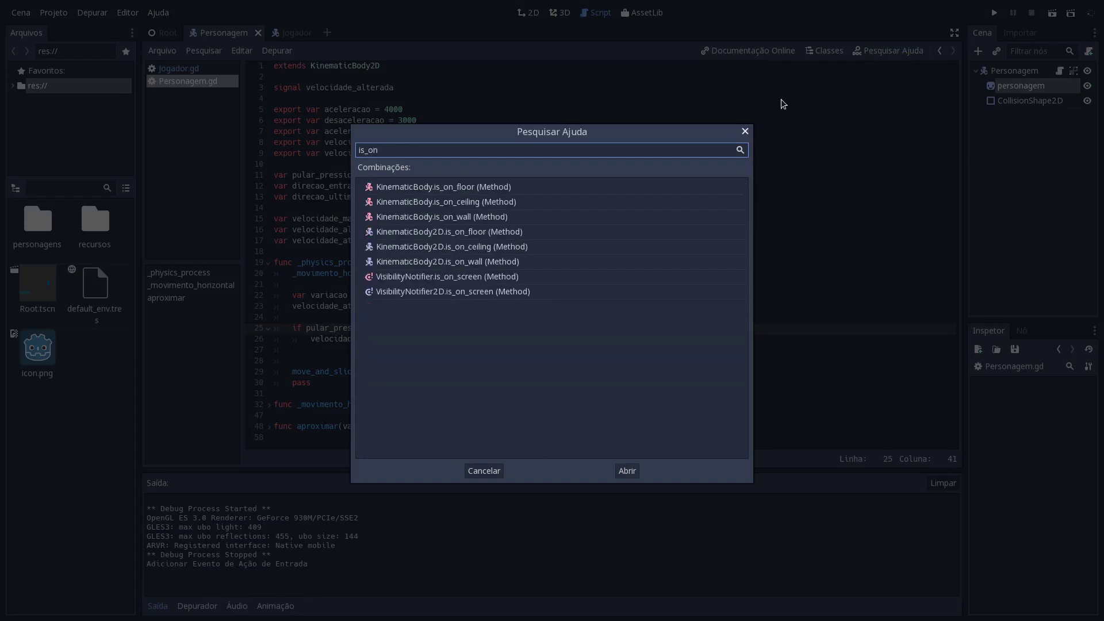
{"action": "type", "text": "_floor"}
{"action": "left_click", "coordinate": [453, 204]}
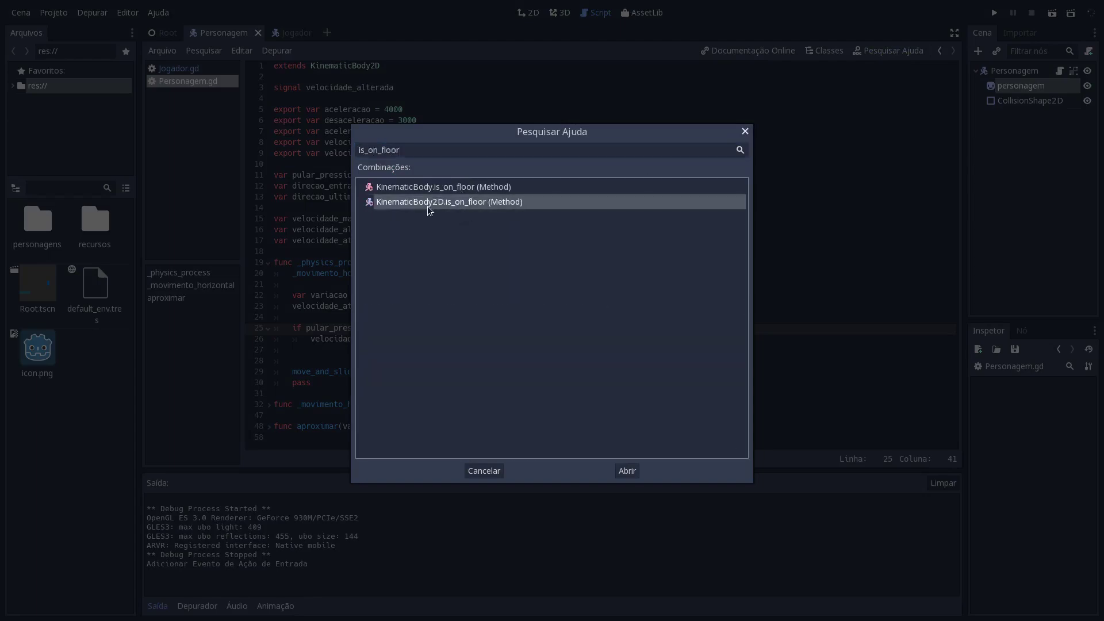
{"action": "key", "text": "Escape"}
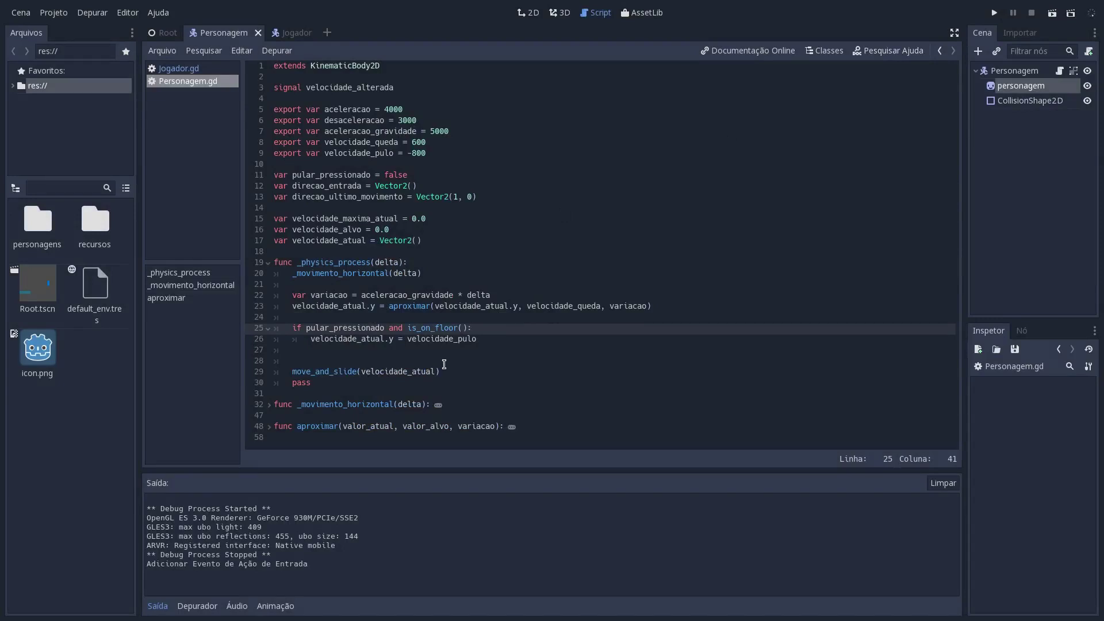
- Add 'const CIMA = Vector2(0, -1)' below the signal line and save
{"action": "left_click", "coordinate": [432, 93]}
{"action": "key", "text": "Return"}
{"action": "key", "text": "Return"}
{"action": "type", "text": "const "}
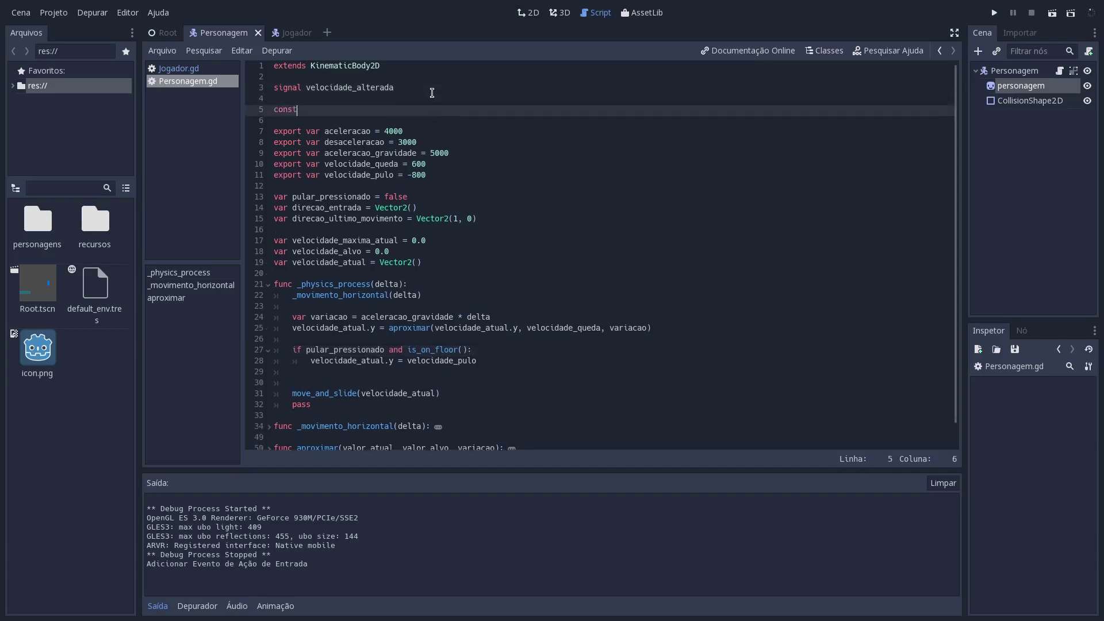
{"action": "type", "text": "CI"}
{"action": "type", "text": "MA = Vec"}
{"action": "type", "text": "tor2("}
{"action": "type", "text": "0, -1"}
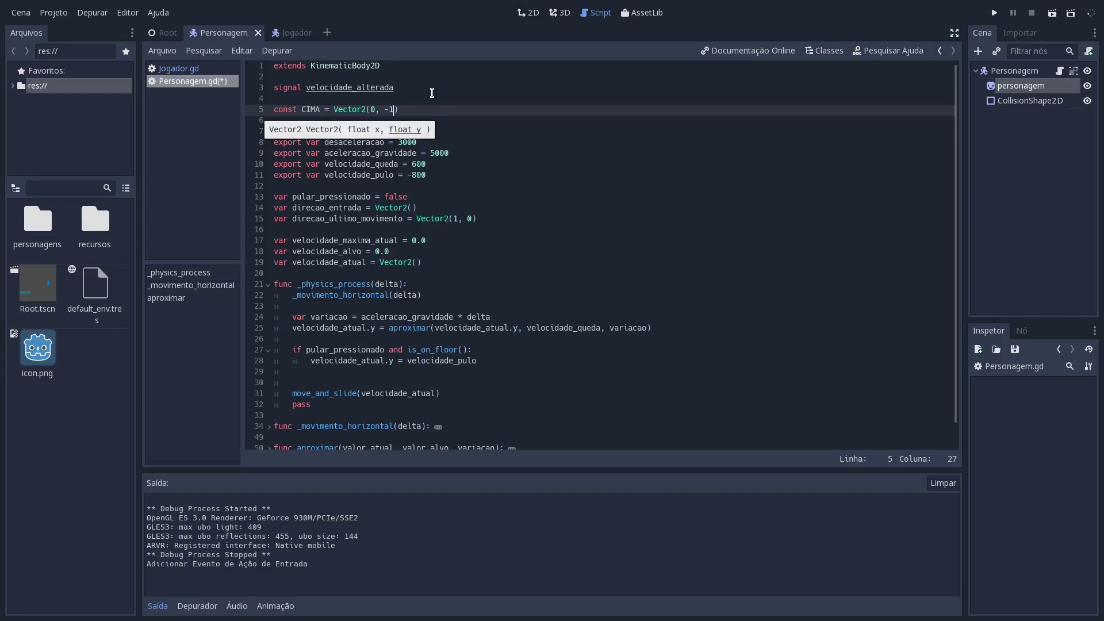
{"action": "key", "text": "ctrl+s"}
- Change the call to move_and_slide(velocidade_atual, CIMA) and save the script
{"action": "left_click", "coordinate": [435, 111]}
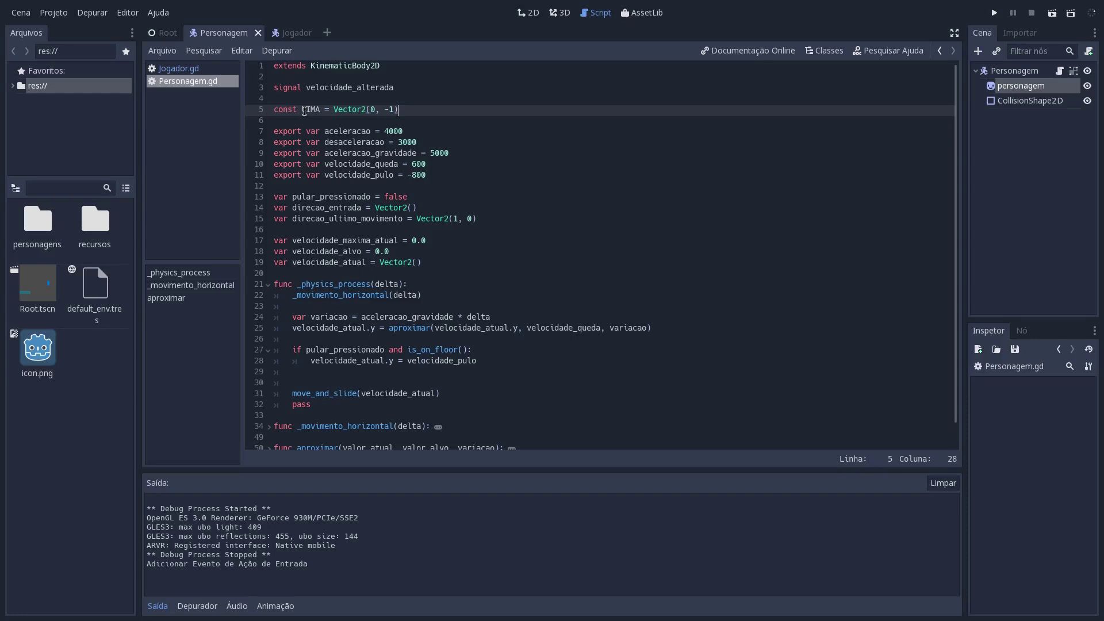
{"action": "left_click_drag", "start_coordinate": [275, 111], "coordinate": [409, 119]}
{"action": "left_click", "coordinate": [408, 108]}
{"action": "left_click", "coordinate": [487, 397]}
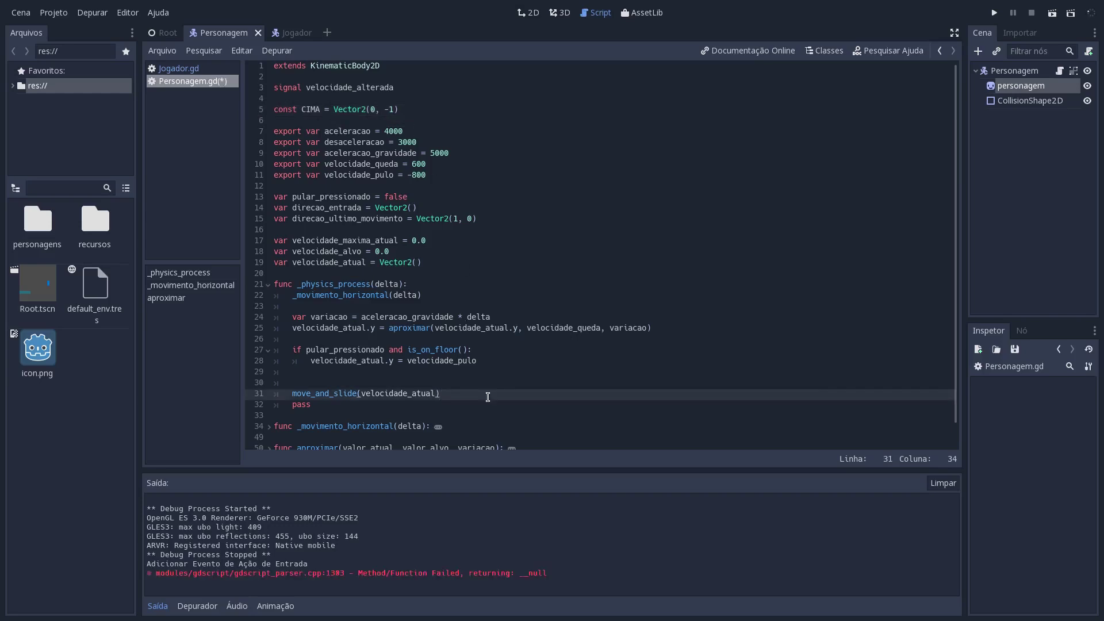
{"action": "key", "text": "Left"}
{"action": "type", "text": ", "}
{"action": "type", "text": "CIMA)"}
{"action": "key", "text": "ctrl+s"}
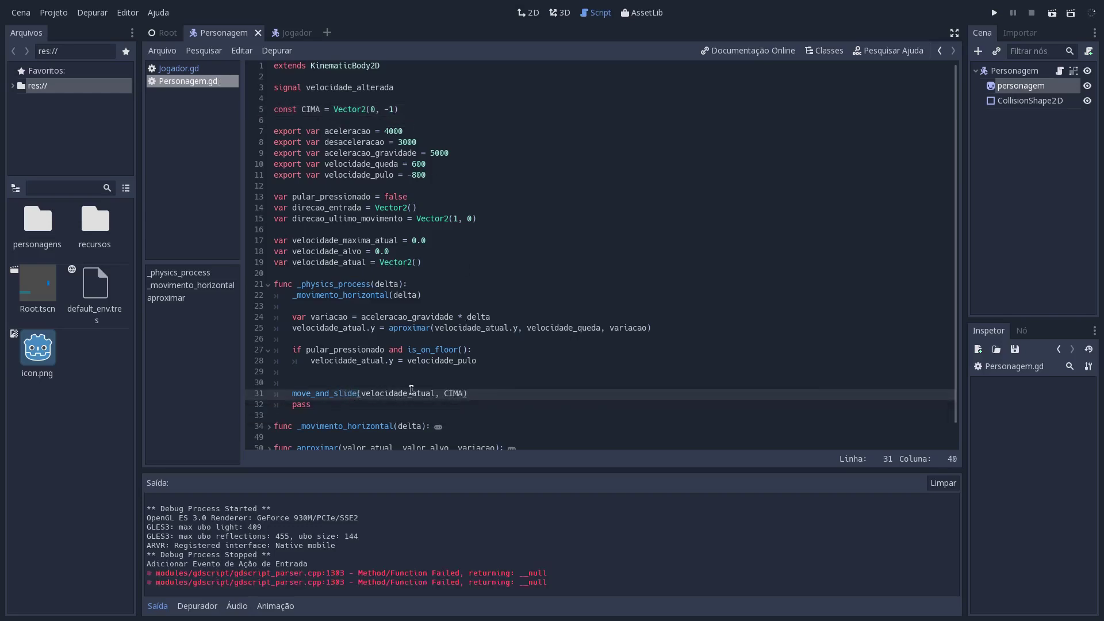
- Run the game with F5 to test floor-only jumping
{"action": "double_click", "coordinate": [458, 350]}
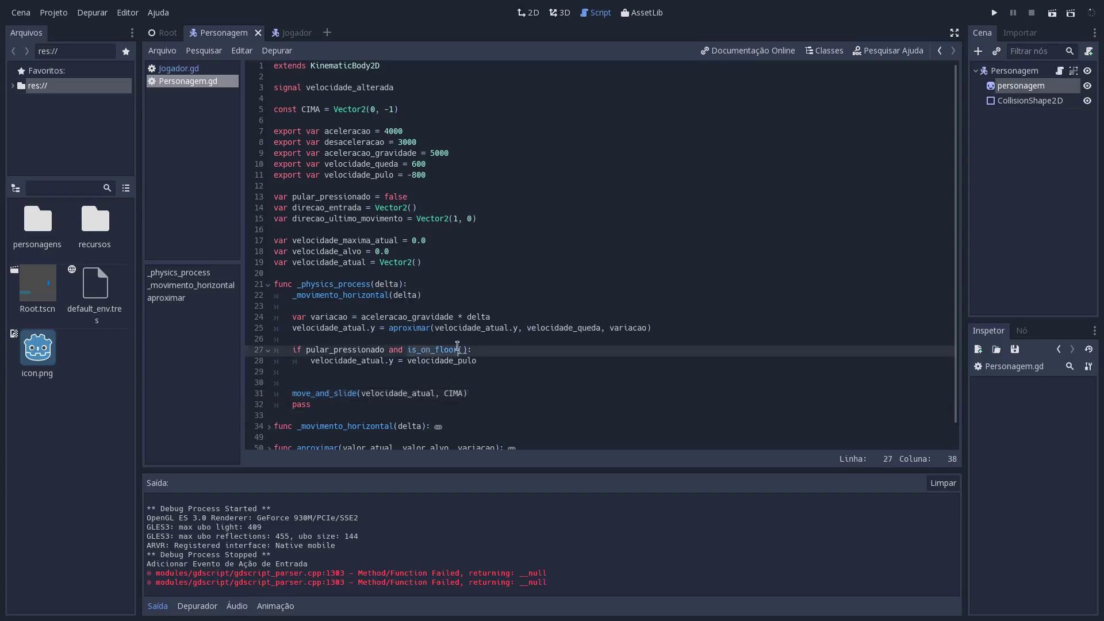
{"action": "left_click", "coordinate": [483, 350]}
{"action": "key", "text": "F5"}
- Test the character's jumping and moving in the running game, then stop it
{"action": "key", "text": "Up"}
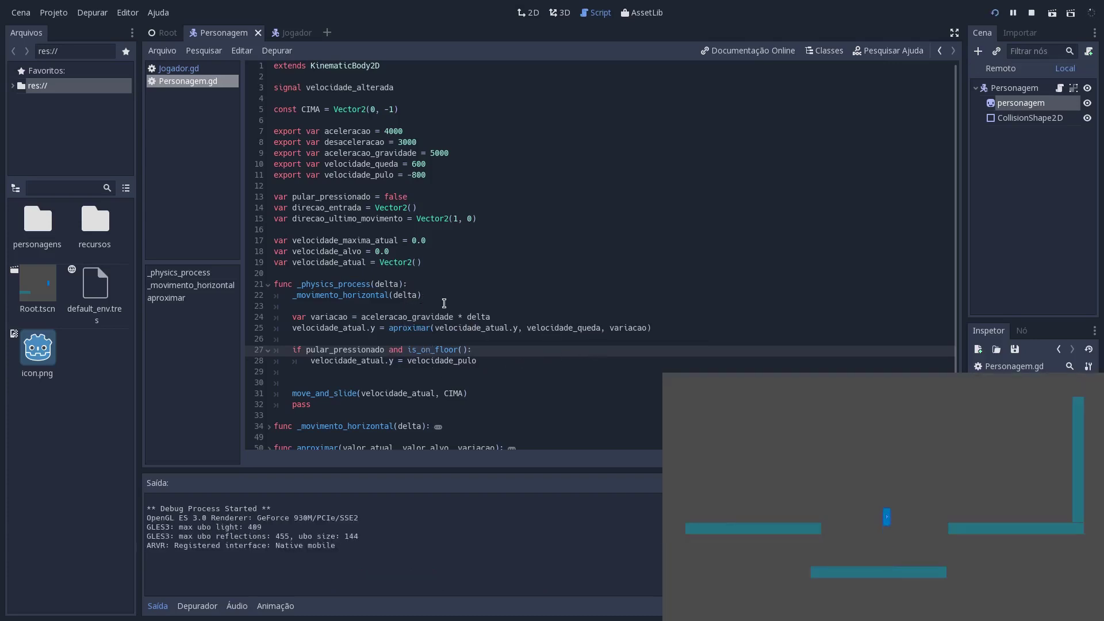
{"action": "key", "text": "Up"}
{"action": "key", "text": "Up"}
{"action": "key", "text": "Right"}
{"action": "key", "text": "Left"}
{"action": "key", "text": "Left"}
{"action": "key", "text": "Up"}
{"action": "key", "text": "Right"}
{"action": "key", "text": "Left"}
{"action": "key", "text": "Right"}
{"action": "key", "text": "F8"}
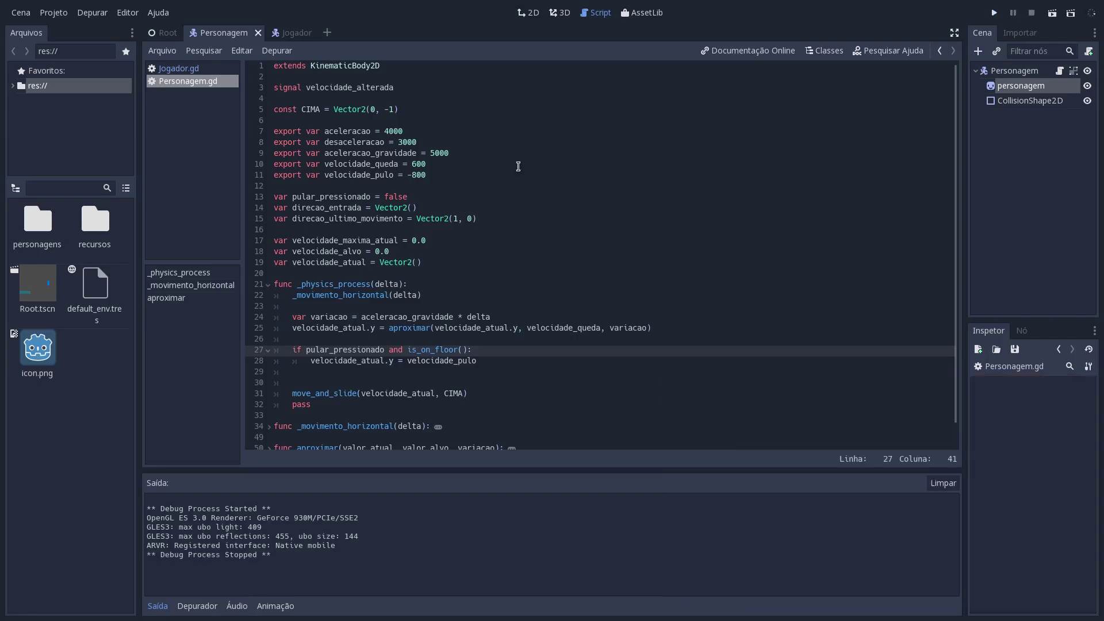
- Set fall speed to 400 and jump speed to -1000, then test-run the game
{"action": "double_click", "coordinate": [420, 164]}
{"action": "type", "text": "400"}
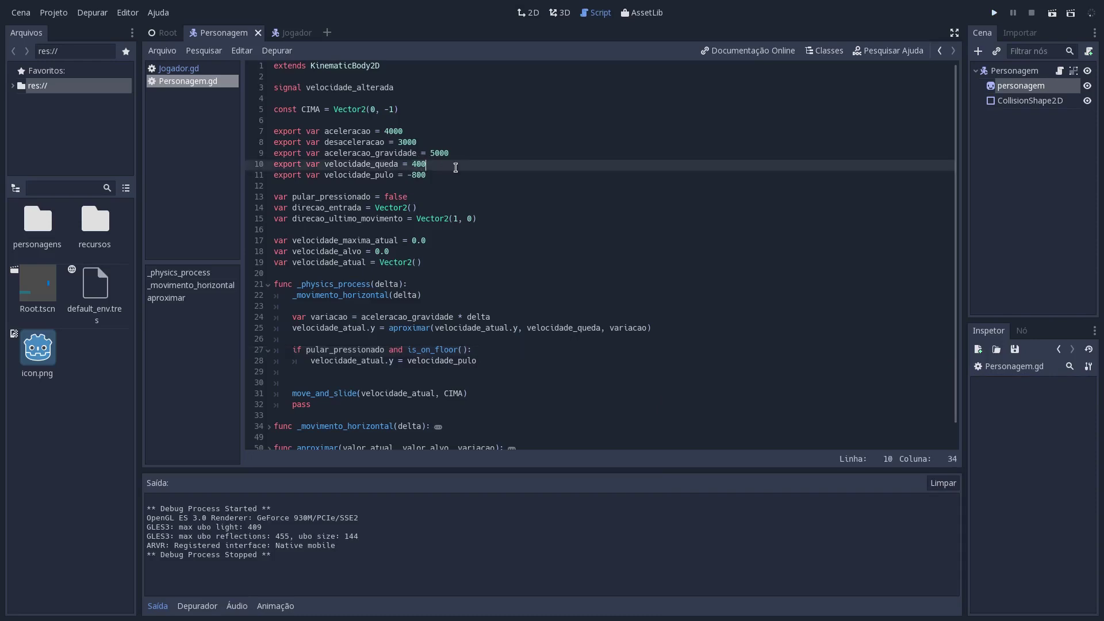
{"action": "double_click", "coordinate": [425, 175]}
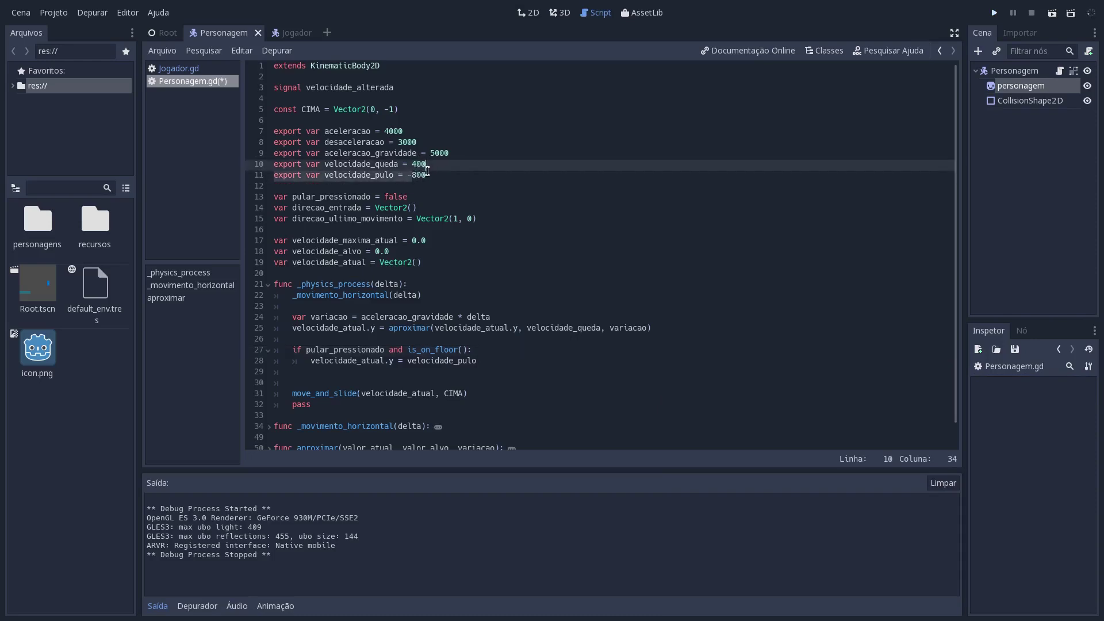
{"action": "type", "text": "1000"}
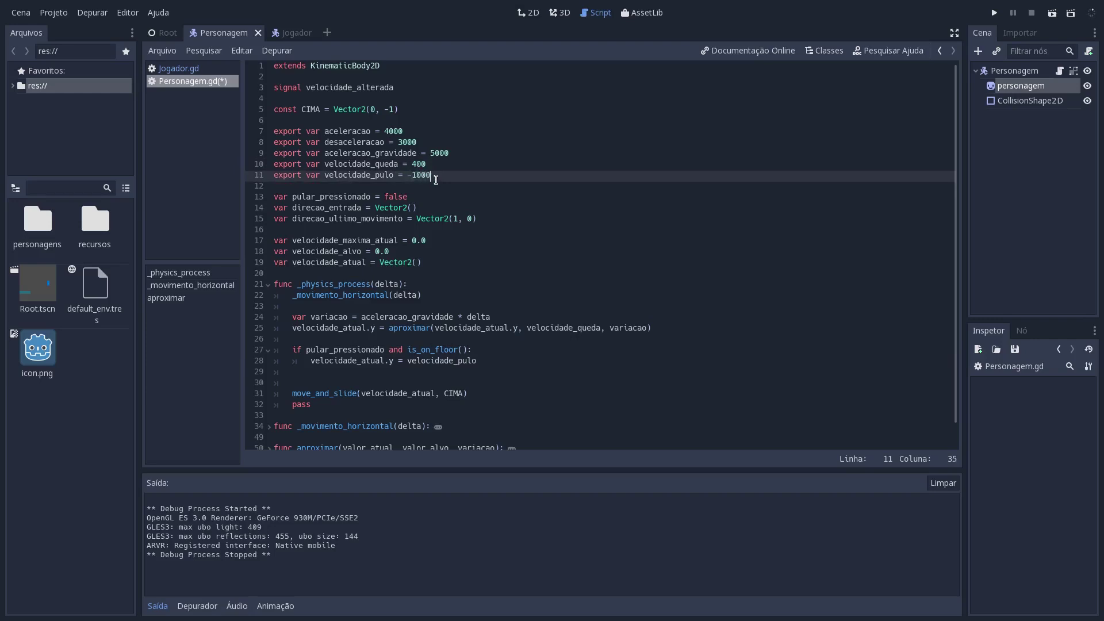
{"action": "key", "text": "F5"}
{"action": "key", "text": "Up"}
{"action": "key", "text": "Left"}
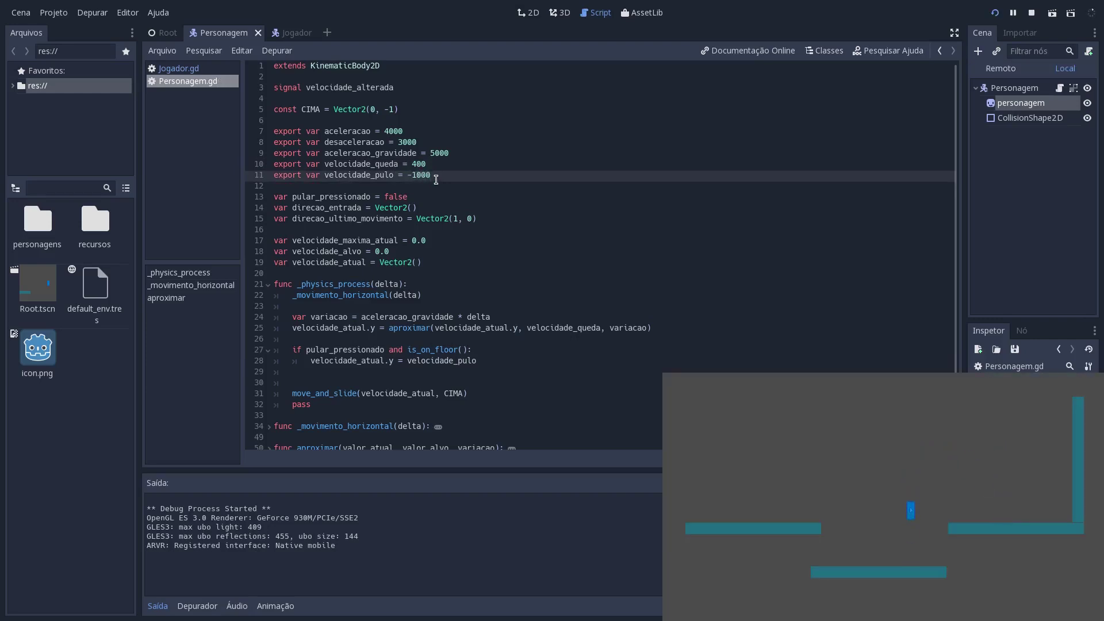
{"action": "key", "text": "F8"}
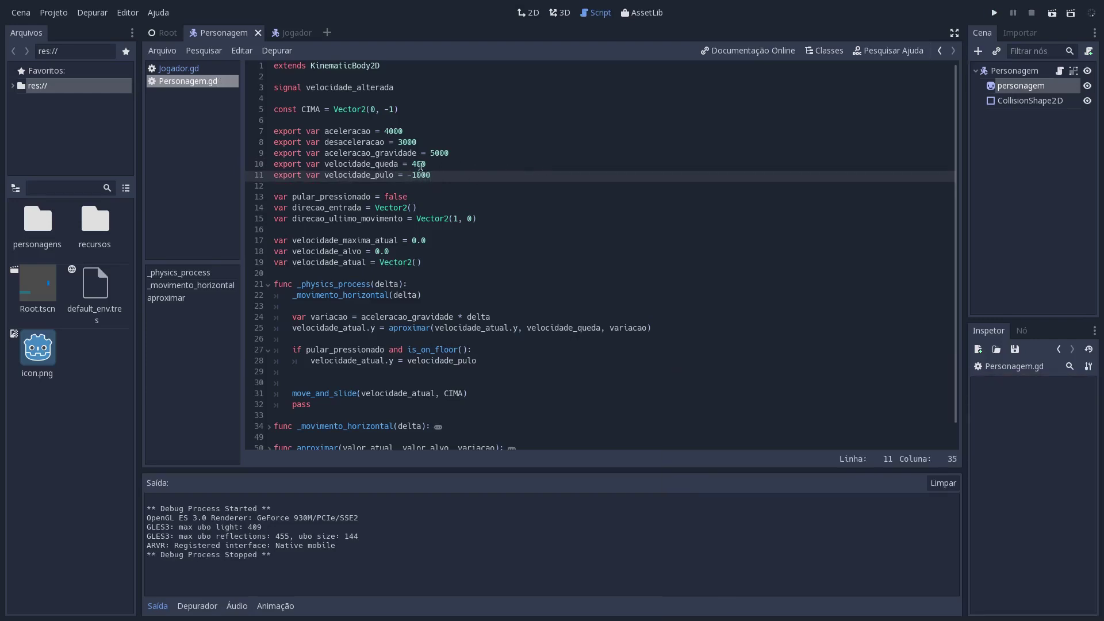
- Set fall speed back to 600 and test the jumps again before returning to the script
{"action": "double_click", "coordinate": [418, 164]}
{"action": "type", "text": "600"}
{"action": "key", "text": "F5"}
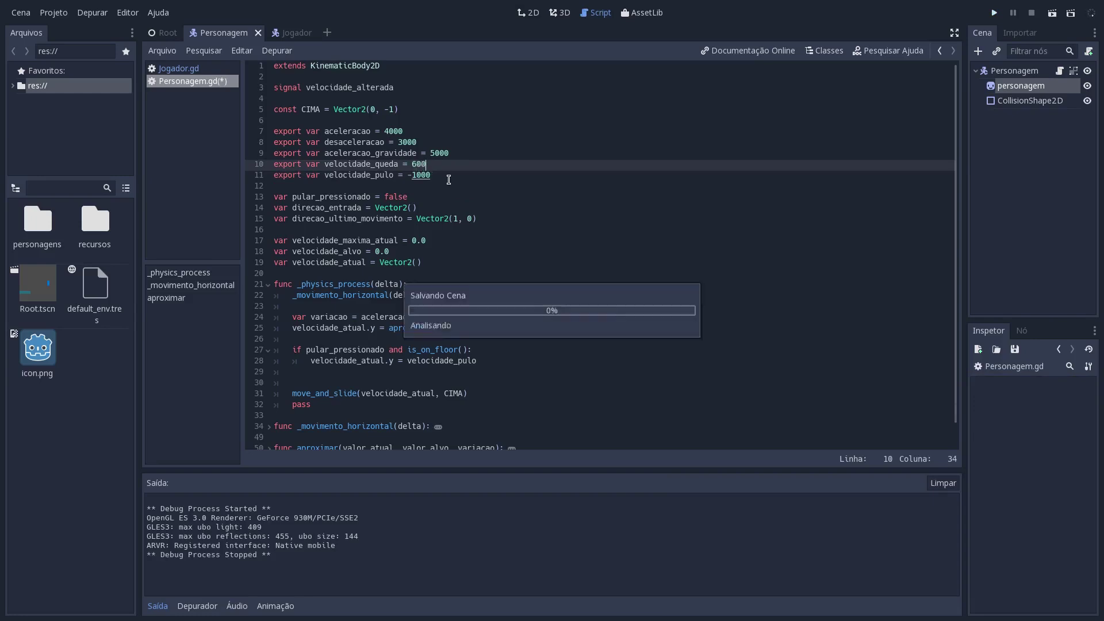
{"action": "key", "text": "Right"}
{"action": "key", "text": "Up"}
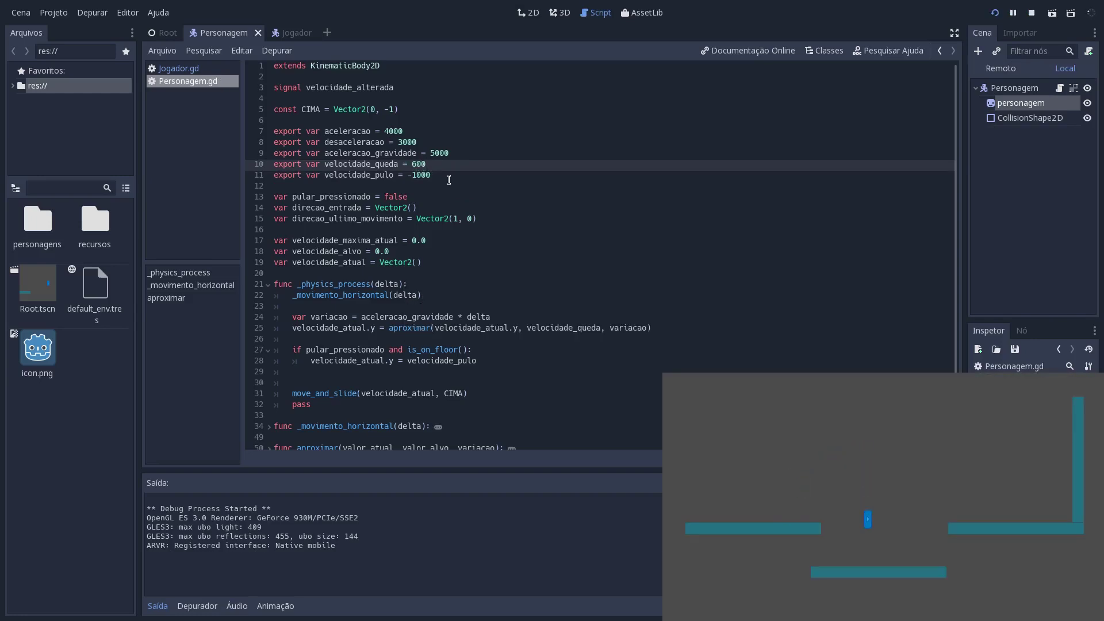
{"action": "key", "text": "Left"}
{"action": "key", "text": "Up"}
{"action": "key", "text": "Right"}
{"action": "key", "text": "Up"}
{"action": "key", "text": "F8"}
{"action": "left_click", "coordinate": [443, 361]}
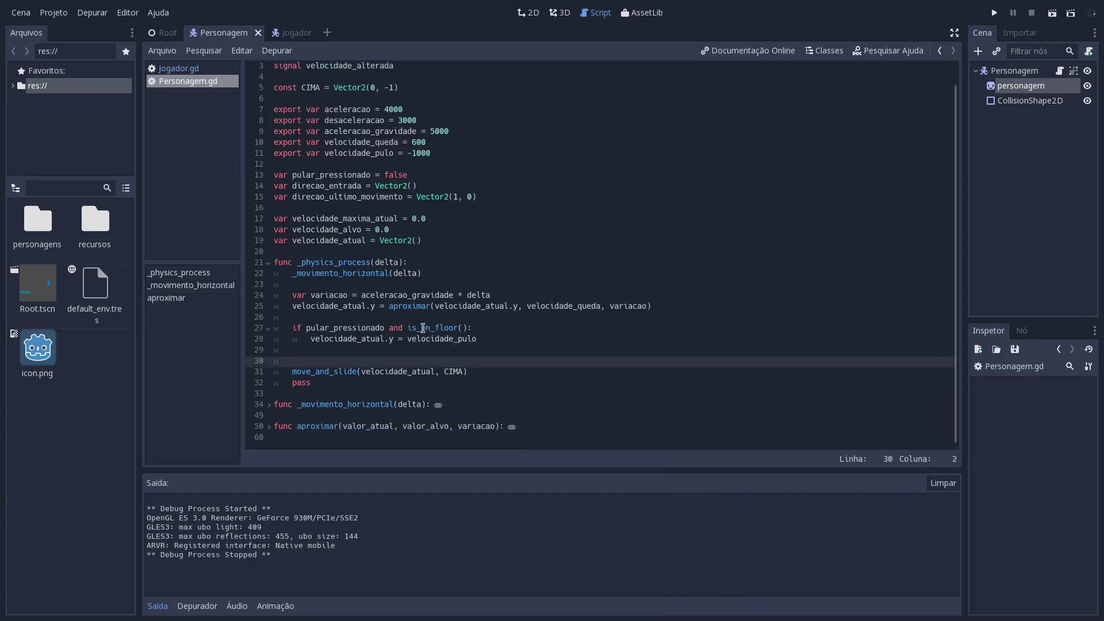
- Add and remove a trailing comma in move_and_slide, save, and test-run the game
{"action": "left_click", "coordinate": [463, 370]}
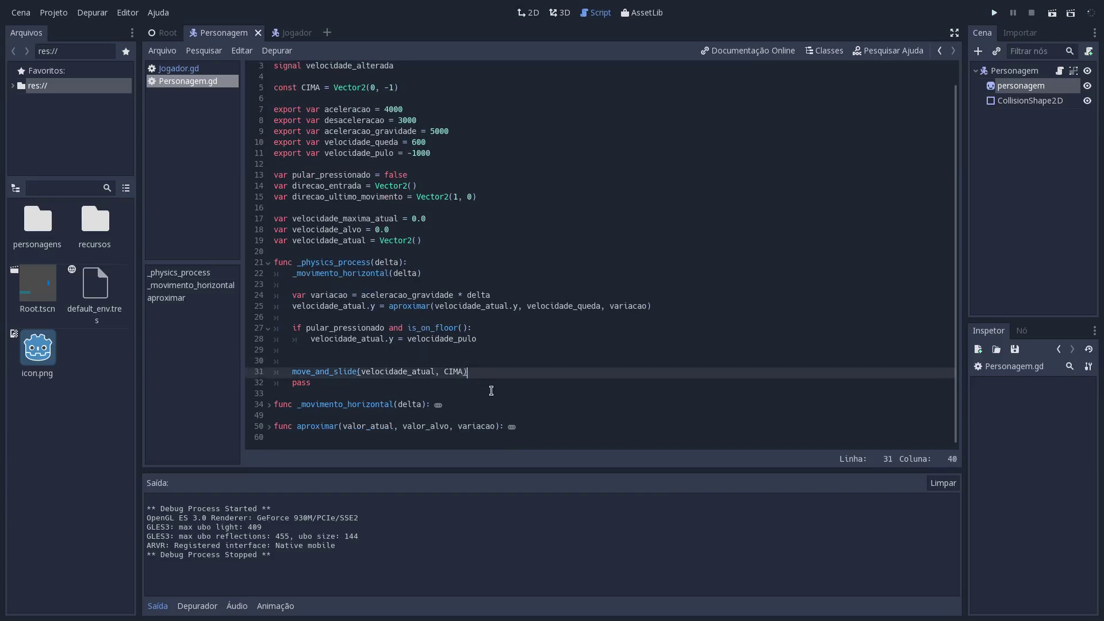
{"action": "type", "text": ","}
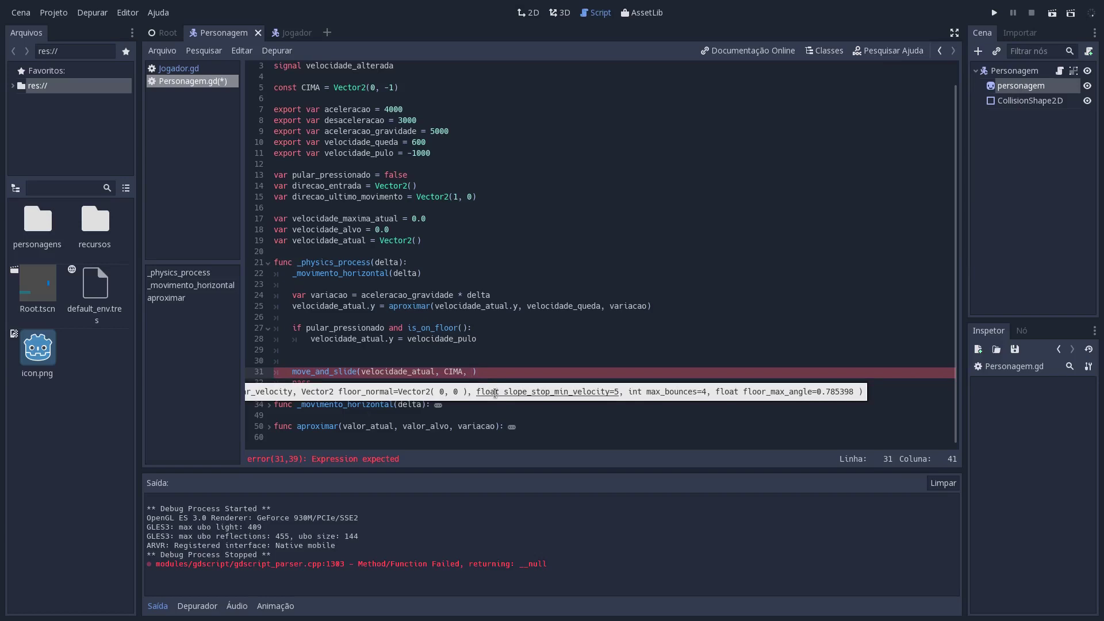
{"action": "key", "text": "BackSpace"}
{"action": "left_click", "coordinate": [517, 351]}
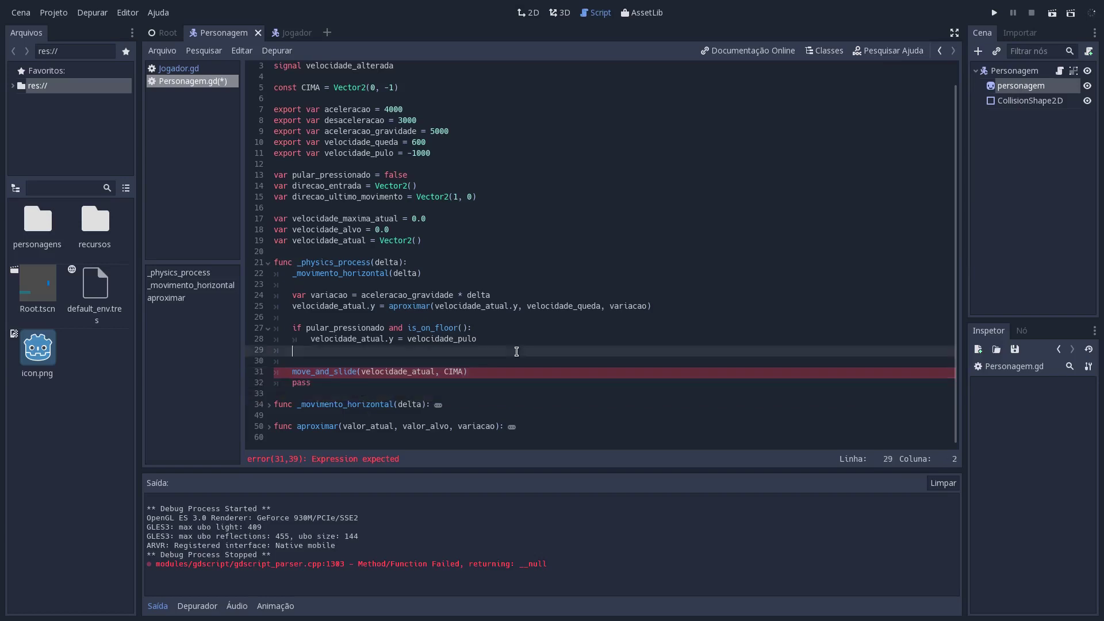
{"action": "key", "text": "ctrl+s"}
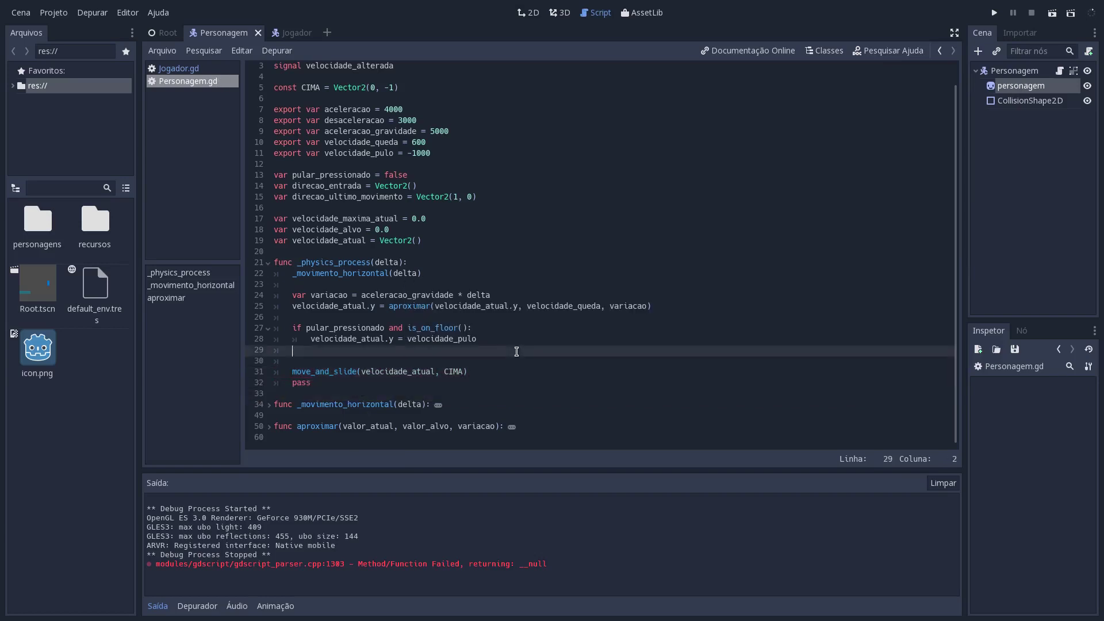
{"action": "key", "text": "F5"}
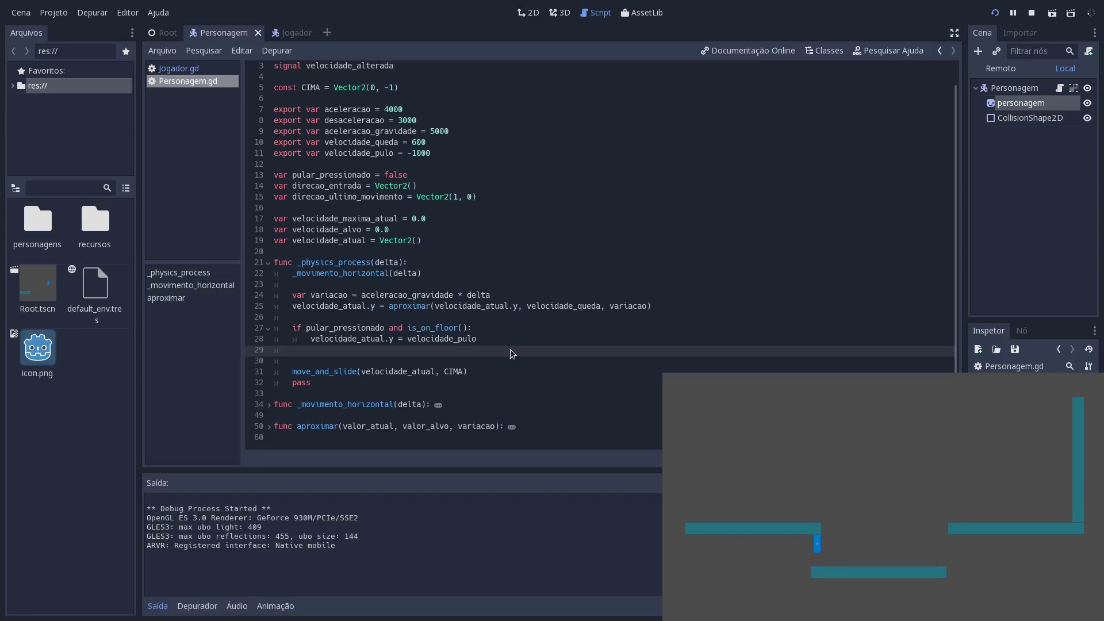
{"action": "key", "text": "F8"}
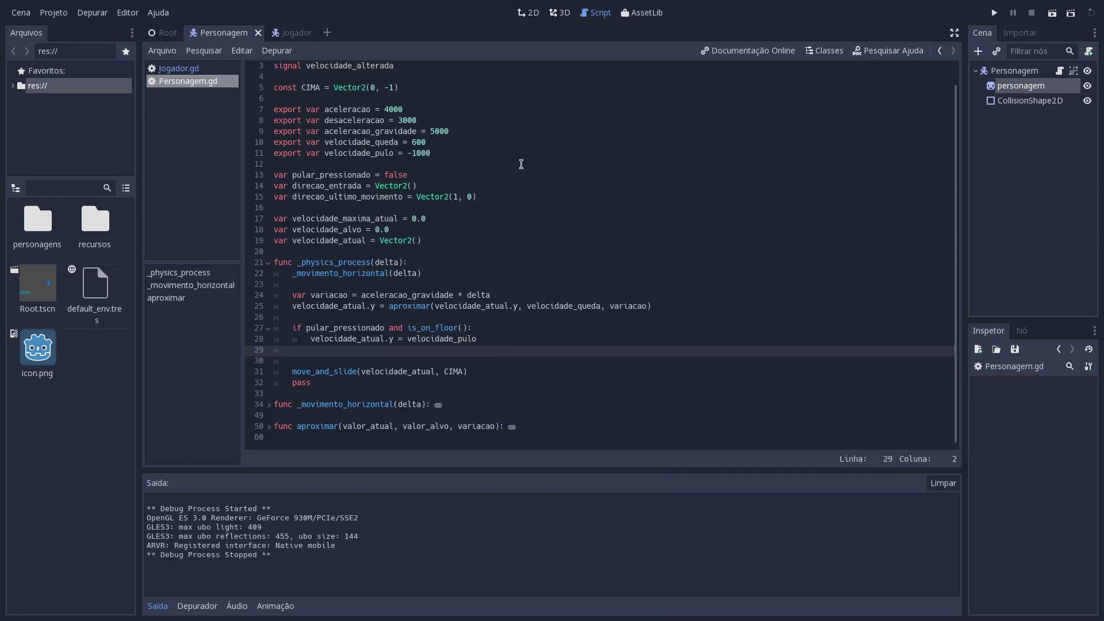
- Insert blank lines after the jump speed assignment to make room for a ceiling check
{"action": "left_click", "coordinate": [541, 337]}
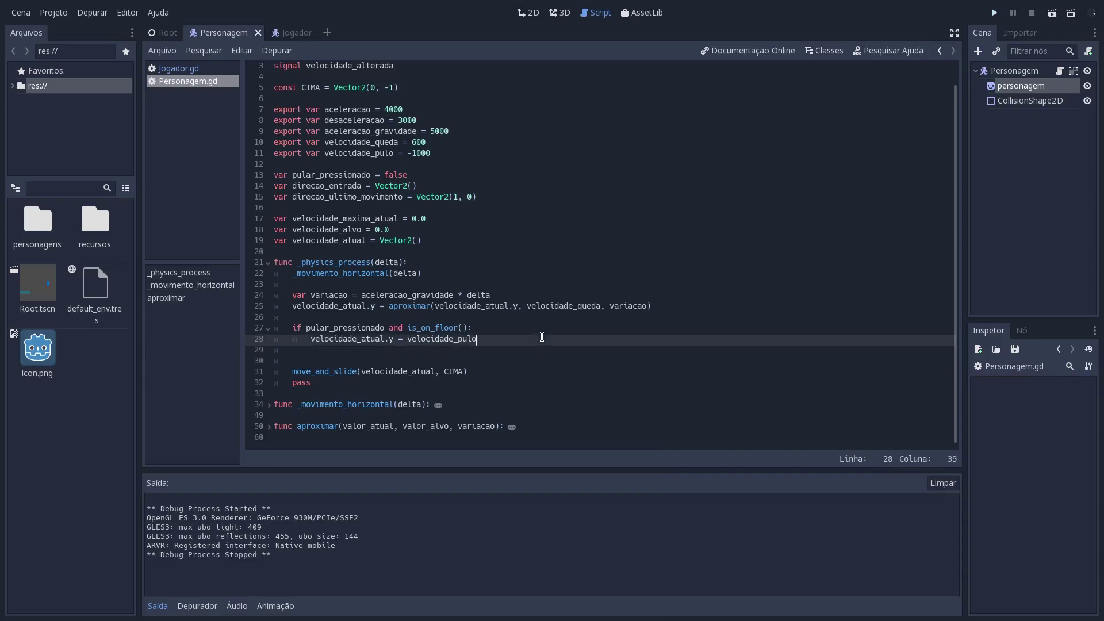
{"action": "key", "text": "Return"}
{"action": "key", "text": "BackSpace"}
{"action": "key", "text": "Return"}
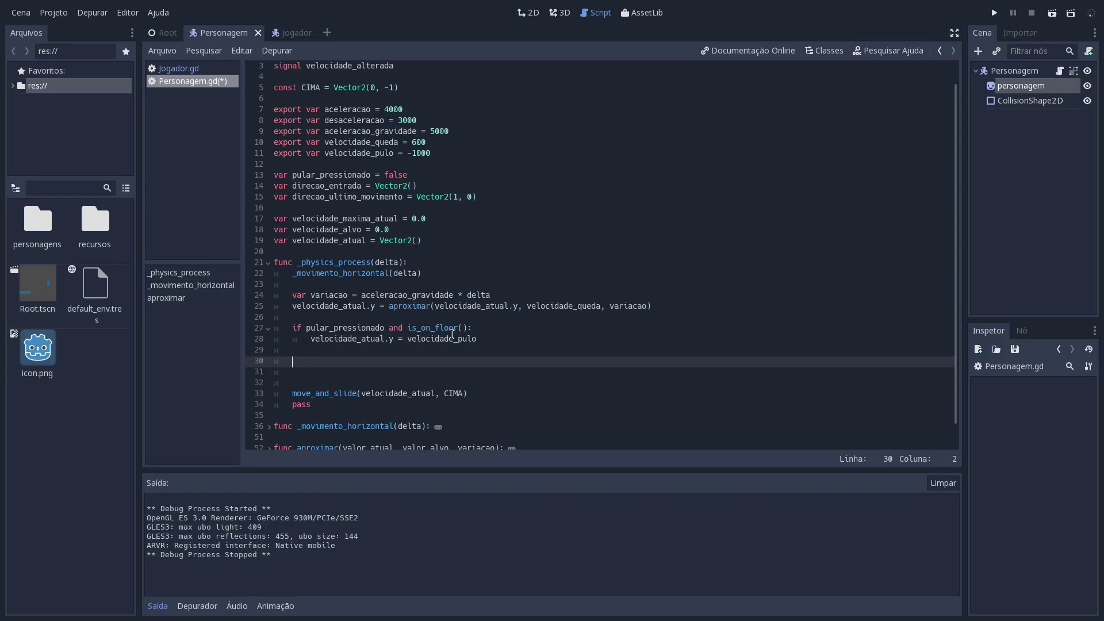
- Add 'if is_on_ceiling():' that sets velocidade_atual.y = 0
{"action": "type", "text": "if is_on_"}
{"action": "type", "text": "cei"}
{"action": "key", "text": "Return"}
{"action": "type", "text": ":"}
{"action": "key", "text": "Return"}
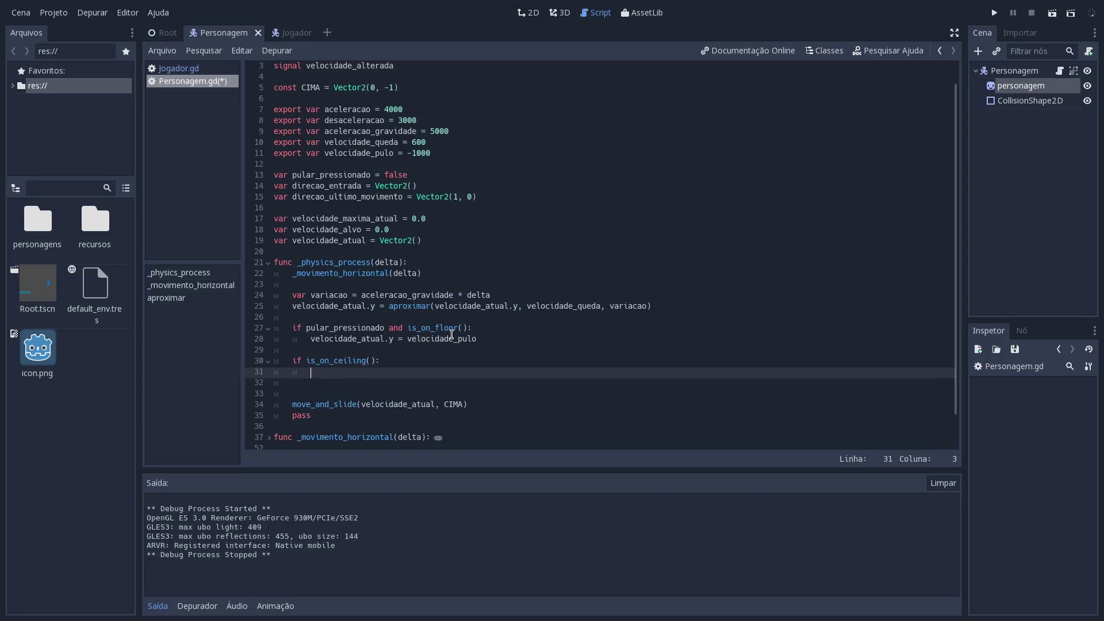
{"action": "type", "text": "velocidade_atual"}
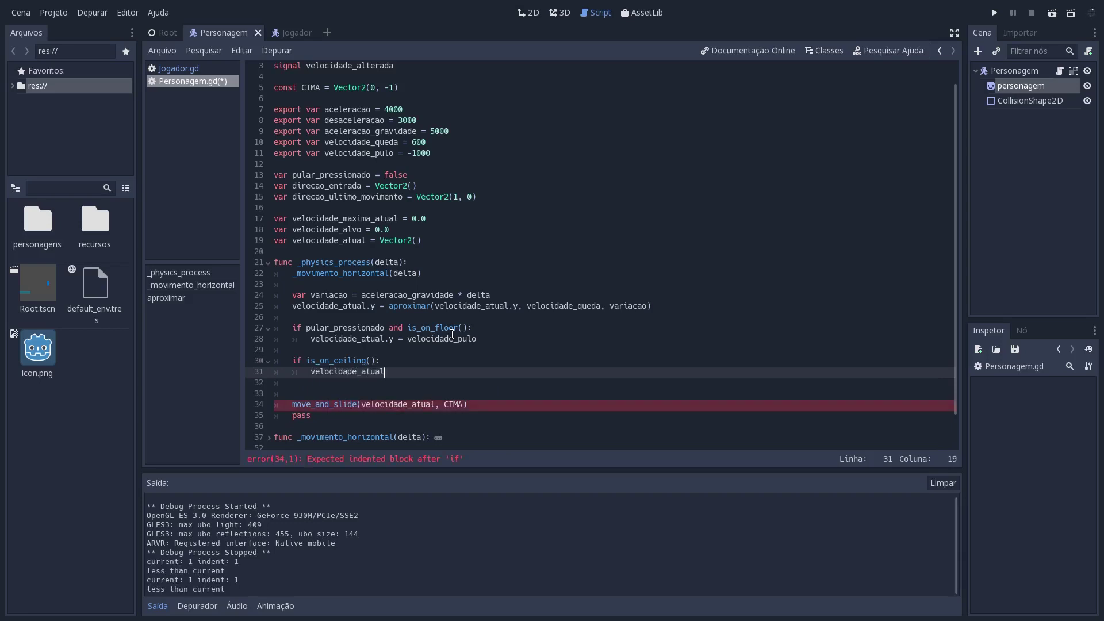
{"action": "type", "text": ".y = 0"}
- Save and test jumping in the game, restarting the run once
{"action": "key", "text": "F5"}
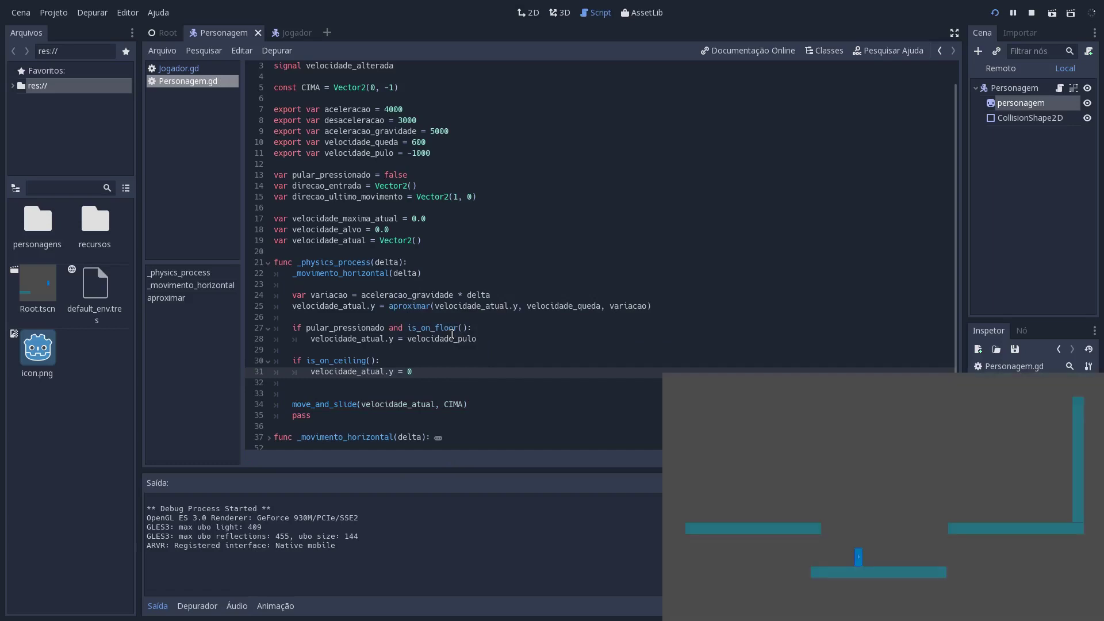
{"action": "key", "text": "Left"}
{"action": "key", "text": "space"}
{"action": "key", "text": "Right"}
{"action": "key", "text": "space"}
{"action": "key", "text": "Left"}
{"action": "key", "text": "F8"}
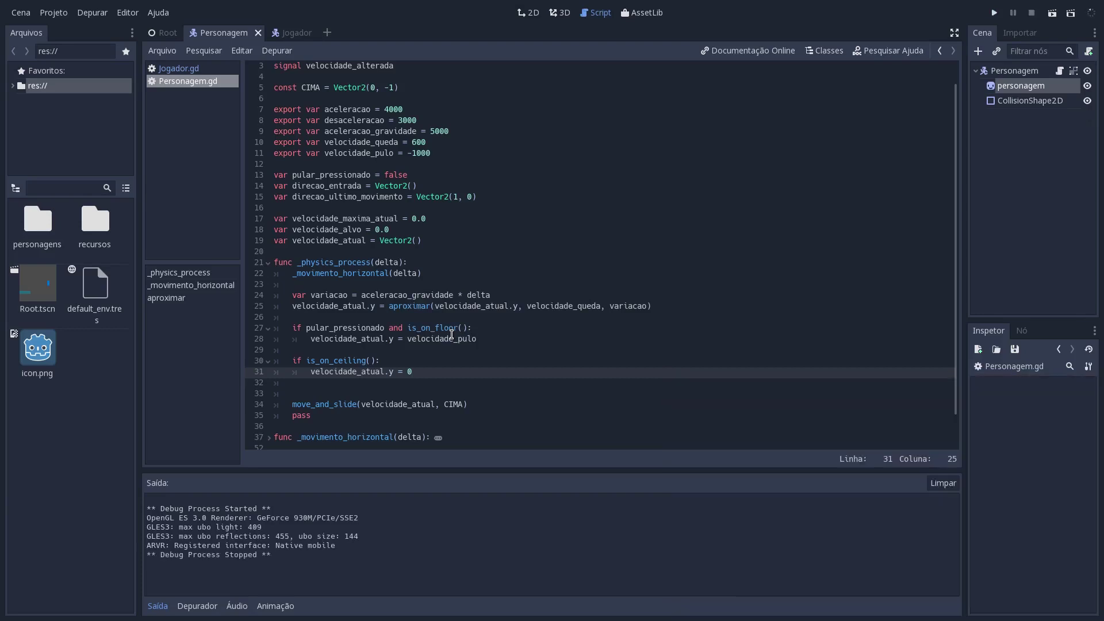
{"action": "key", "text": "F5"}
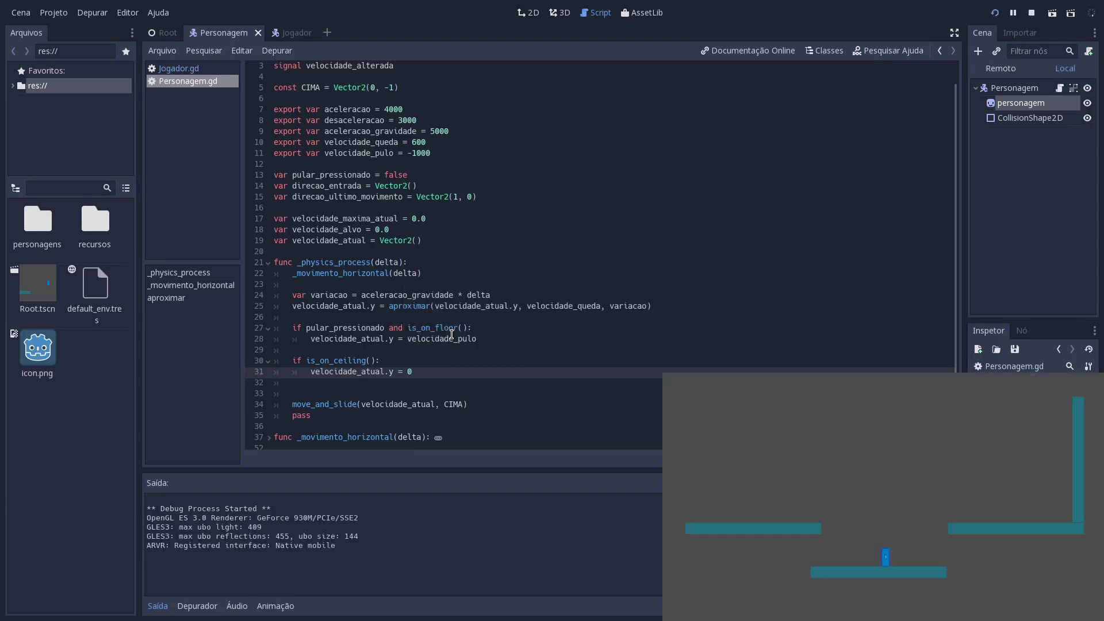
{"action": "key", "text": "Left"}
- Stop the game and add 'export var fator_forca_pulo = 1.2' below velocidade_pulo, then save
{"action": "key", "text": "F8"}
{"action": "left_click", "coordinate": [503, 334]}
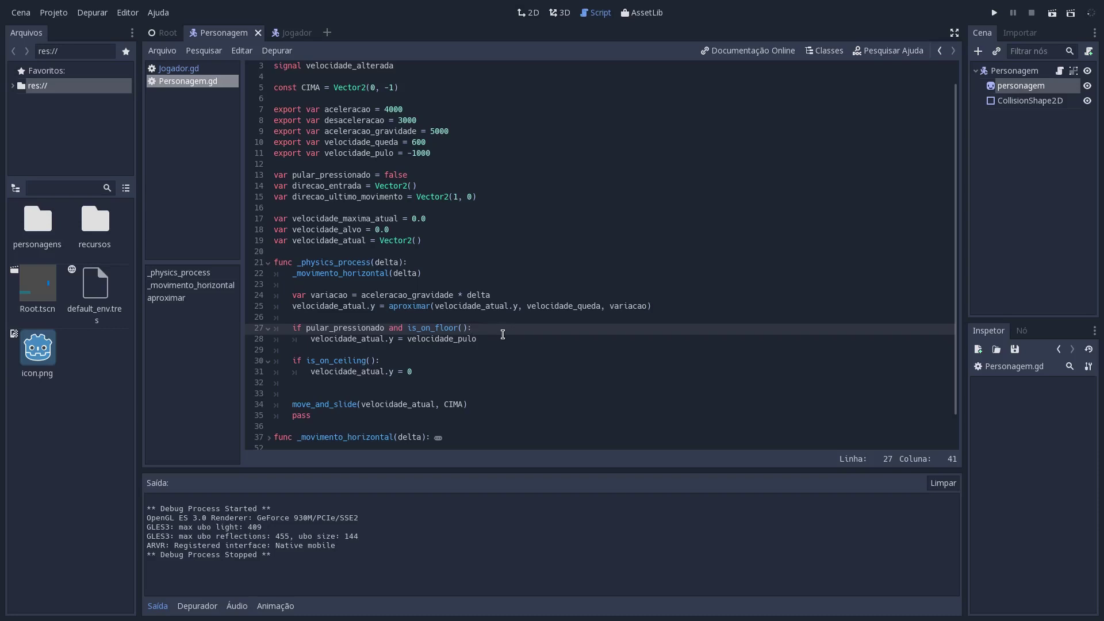
{"action": "scroll", "coordinate": [502, 334], "scroll_direction": "up", "scroll_amount": 1}
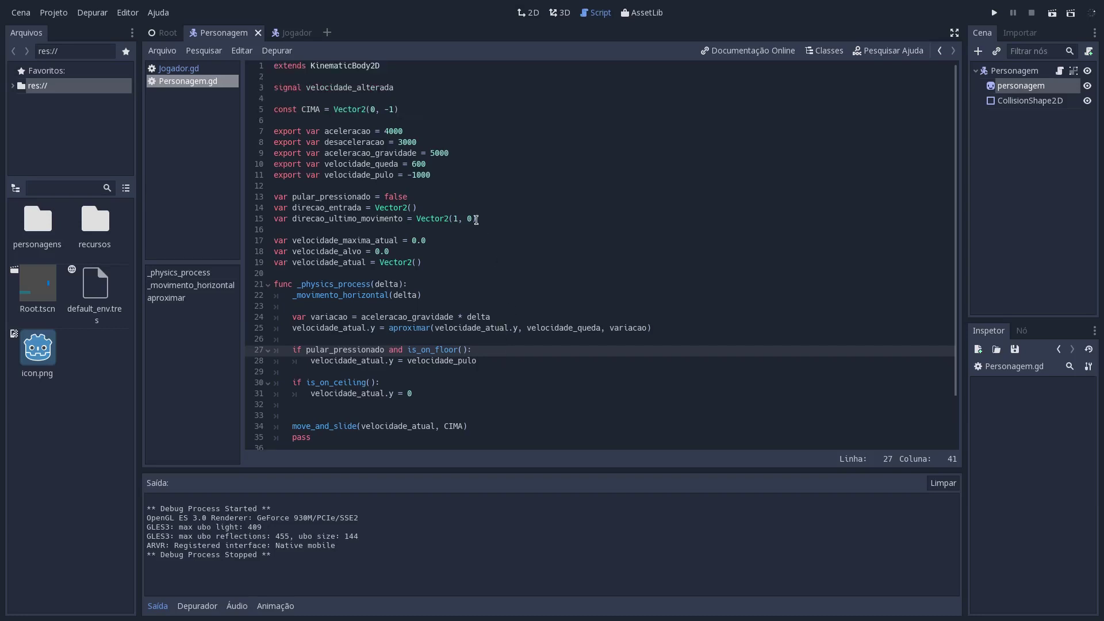
{"action": "left_click", "coordinate": [453, 112]}
{"action": "left_click", "coordinate": [460, 175]}
{"action": "key", "text": "Return"}
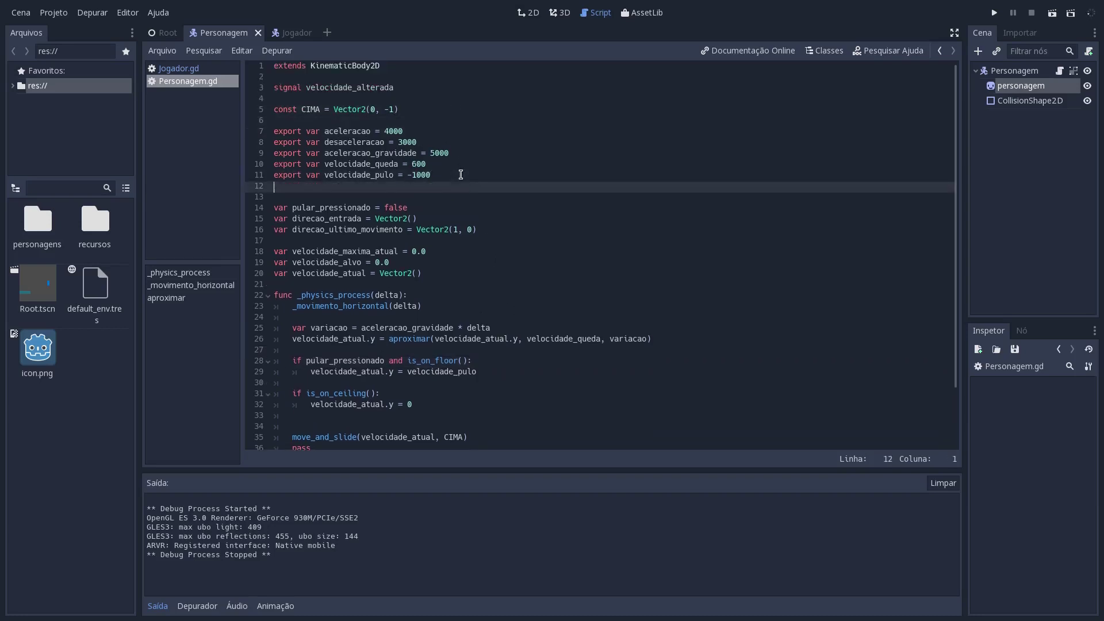
{"action": "type", "text": "export var fator"}
{"action": "type", "text": "_forca_pulo = 1.2"}
{"action": "key", "text": "ctrl+s"}
- Inspect where variacao is used and select the fator_forca_pulo value 1.2
{"action": "left_click_drag", "start_coordinate": [319, 328], "coordinate": [486, 328]}
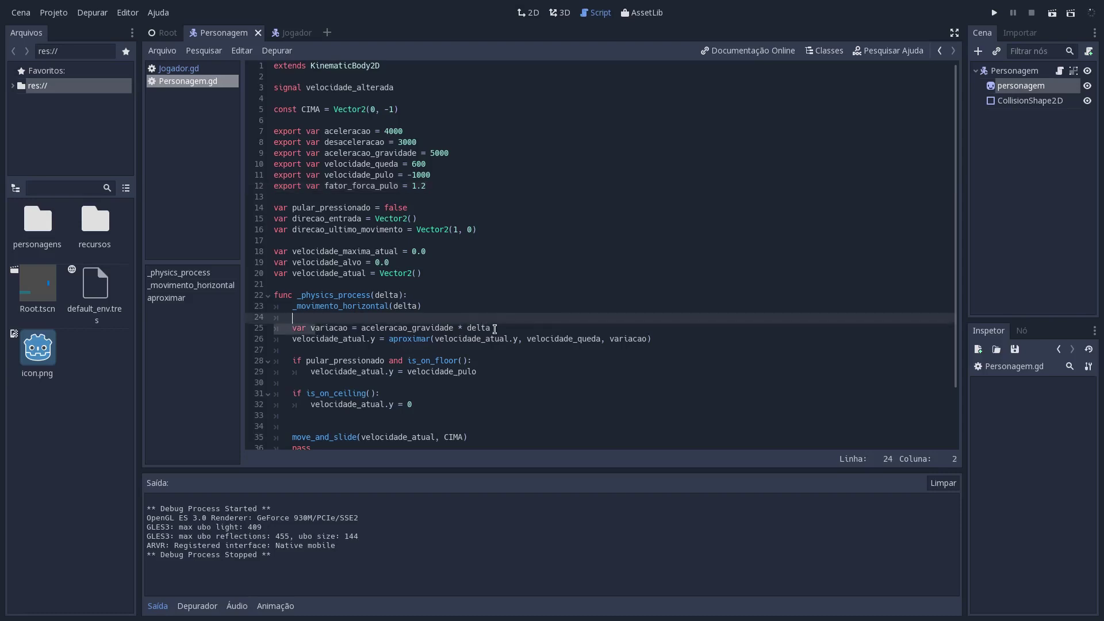
{"action": "left_click", "coordinate": [499, 328]}
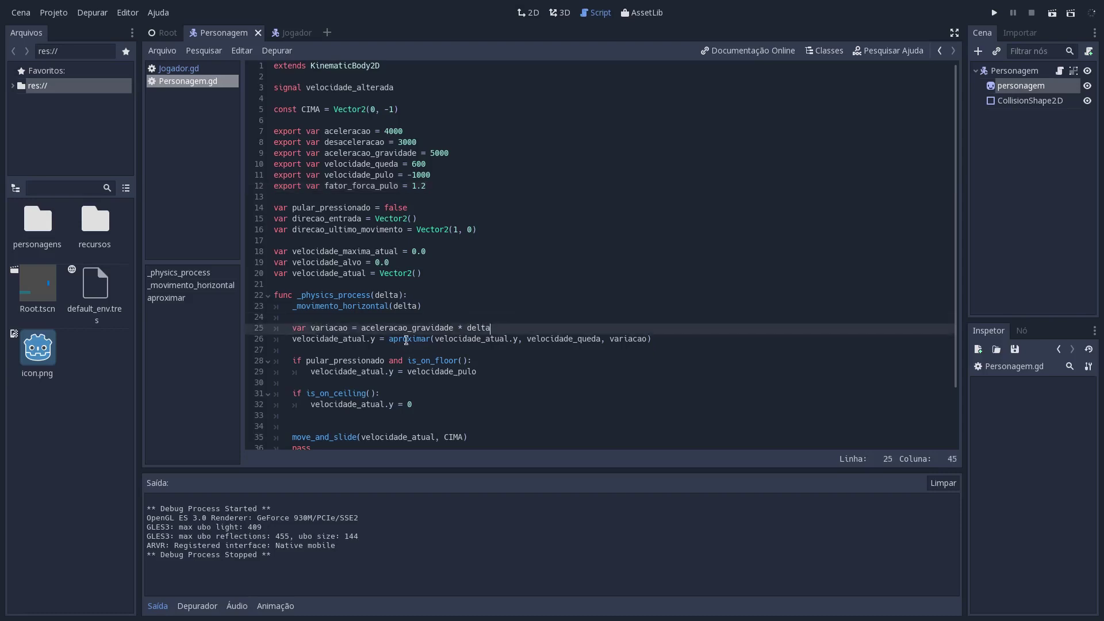
{"action": "double_click", "coordinate": [332, 328]}
{"action": "left_click", "coordinate": [522, 330]}
{"action": "left_click_drag", "start_coordinate": [412, 186], "coordinate": [435, 189]}
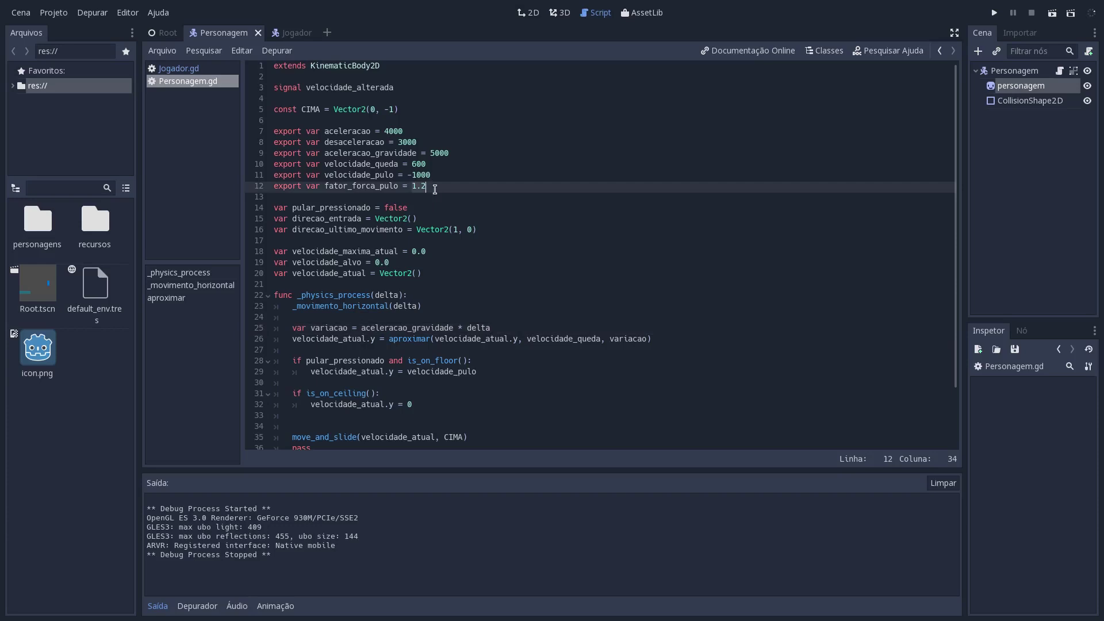
{"action": "left_click", "coordinate": [509, 328]}
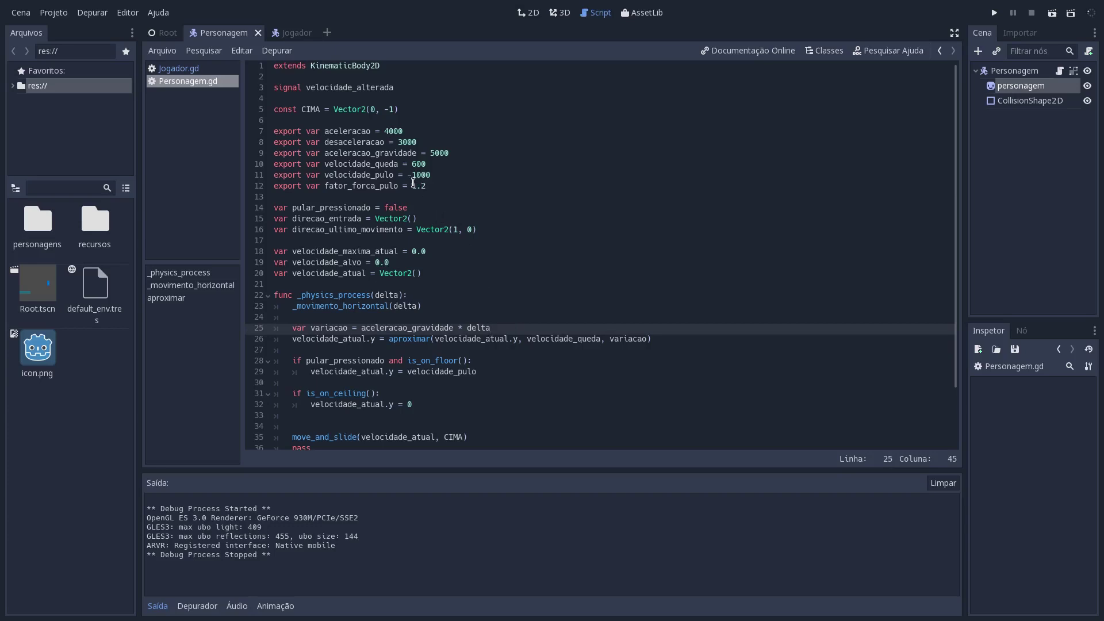
{"action": "left_click_drag", "start_coordinate": [413, 183], "coordinate": [431, 183]}
- Set fator_forca_pulo to 2 and move the gravity lines below the floor and ceiling checks
{"action": "type", "text": "2"}
{"action": "left_click", "coordinate": [423, 328]}
{"action": "key", "text": "Home"}
{"action": "key", "text": "shift+Down"}
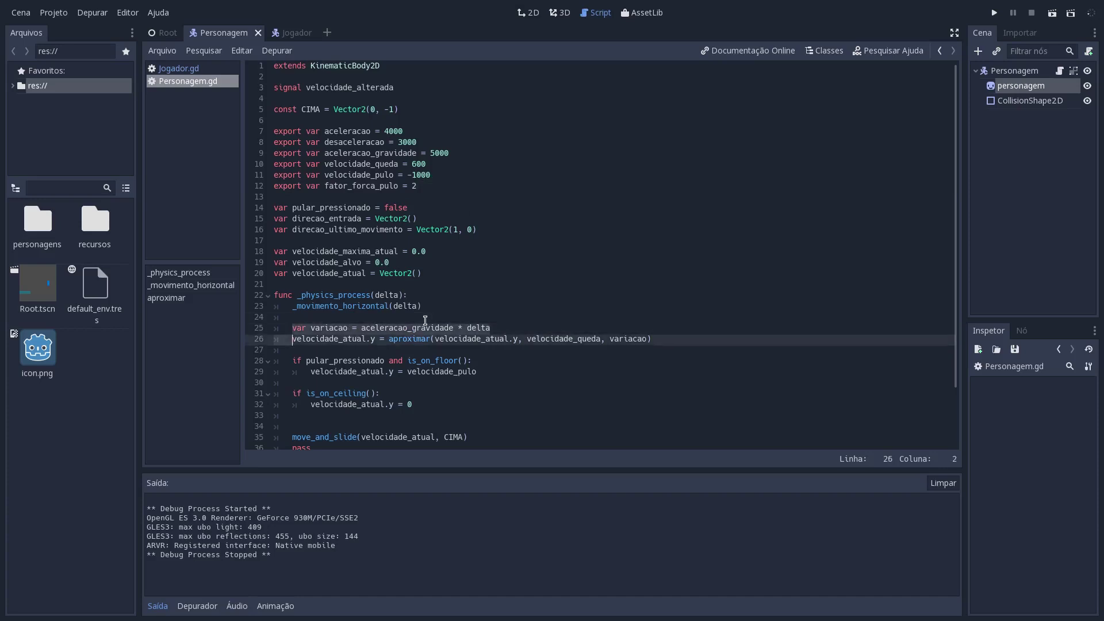
{"action": "key", "text": "shift+Down"}
{"action": "key", "text": "alt+Down"}
{"action": "key", "text": "alt+Down"}
{"action": "key", "text": "alt+Down"}
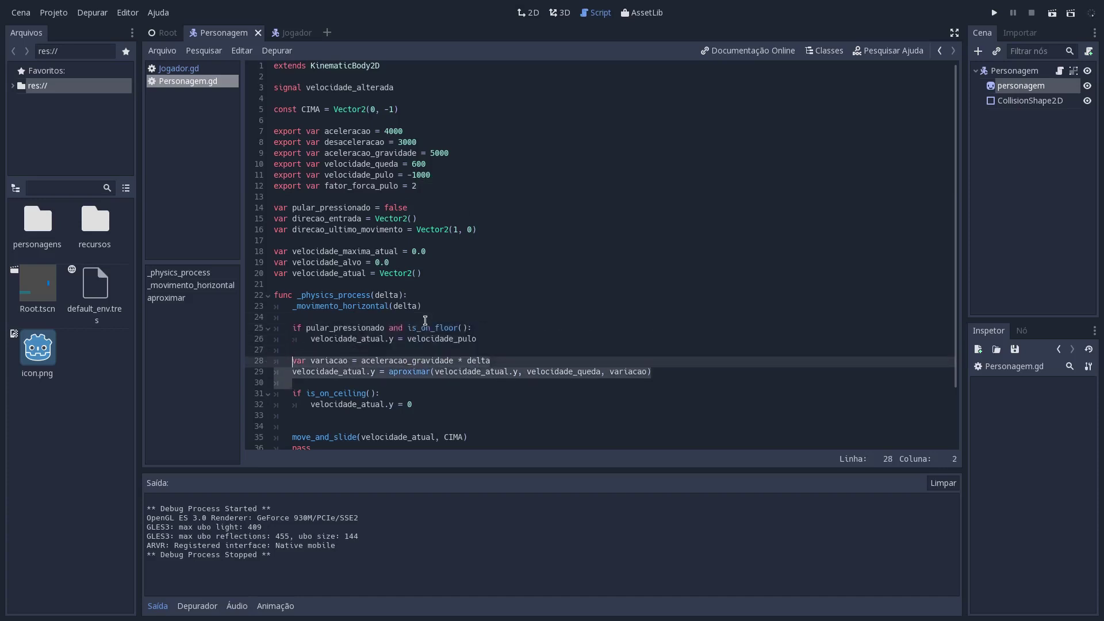
{"action": "key", "text": "alt+Down"}
{"action": "key", "text": "alt+Down"}
{"action": "key", "text": "alt+Down"}
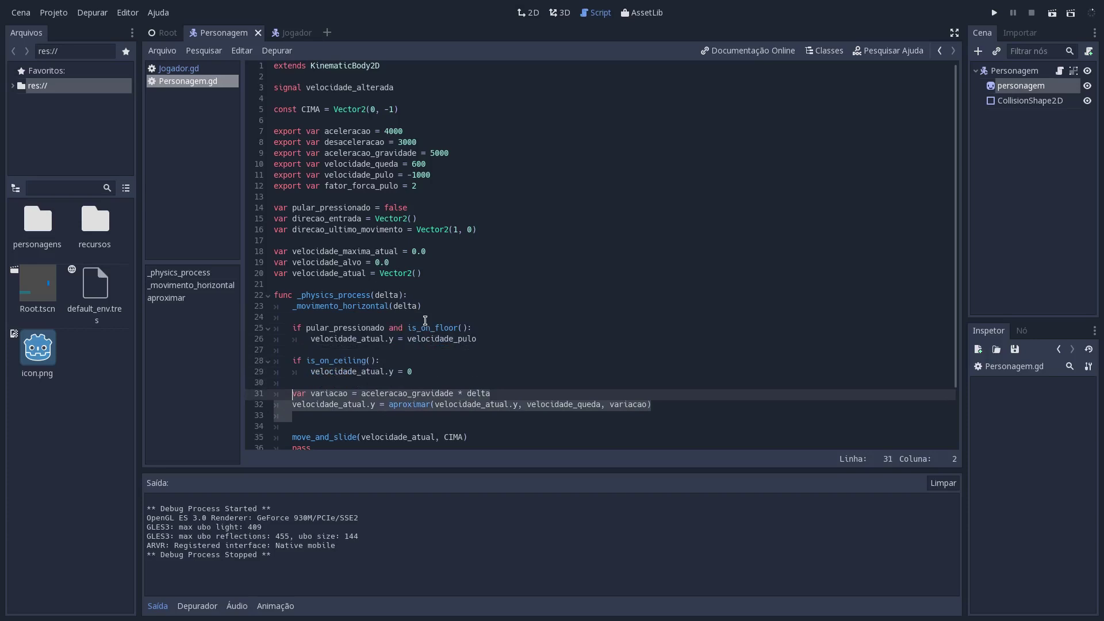
{"action": "left_click", "coordinate": [542, 395]}
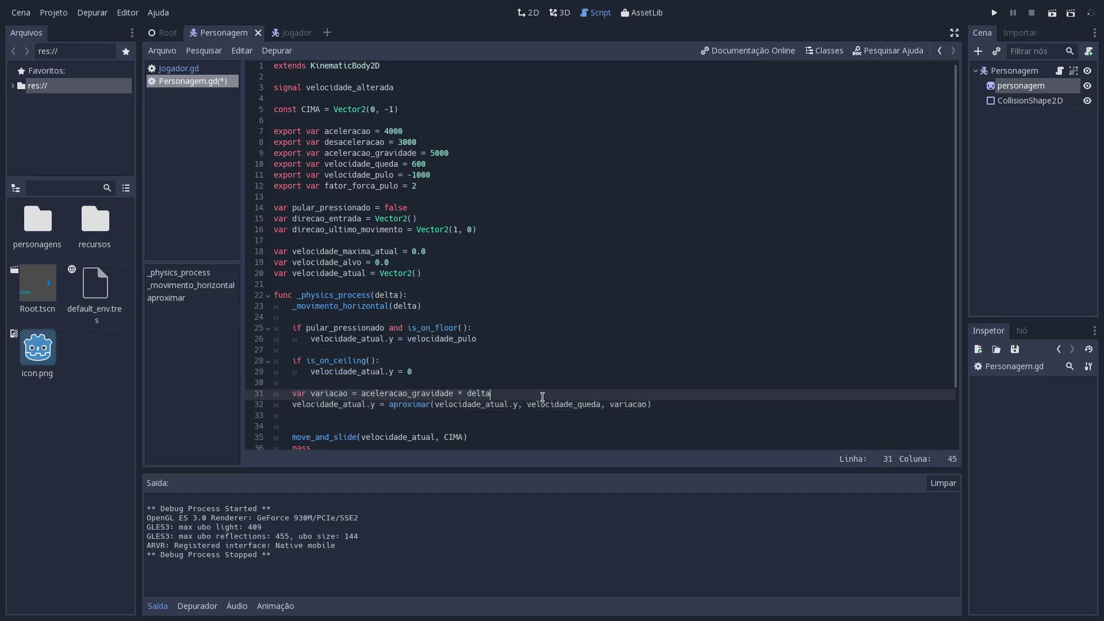
- Add 'if not pular_pressionado:' setting variacao = aceleracao_gravidade * delta * fator_forca_pulo
{"action": "scroll", "coordinate": [542, 397], "scroll_direction": "down", "scroll_amount": 2}
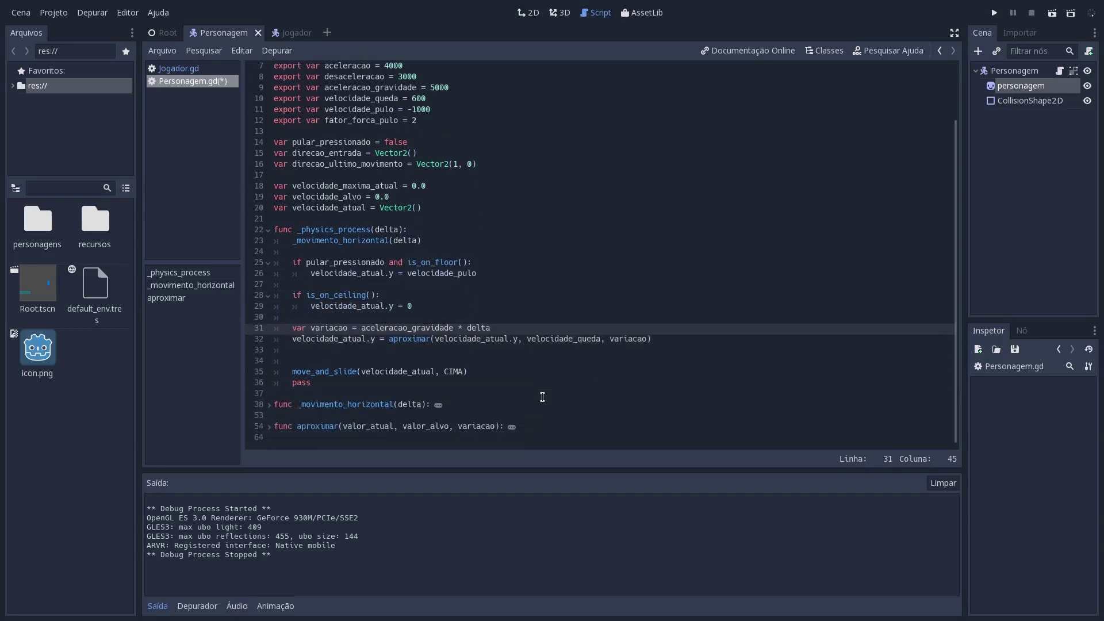
{"action": "key", "text": "Return"}
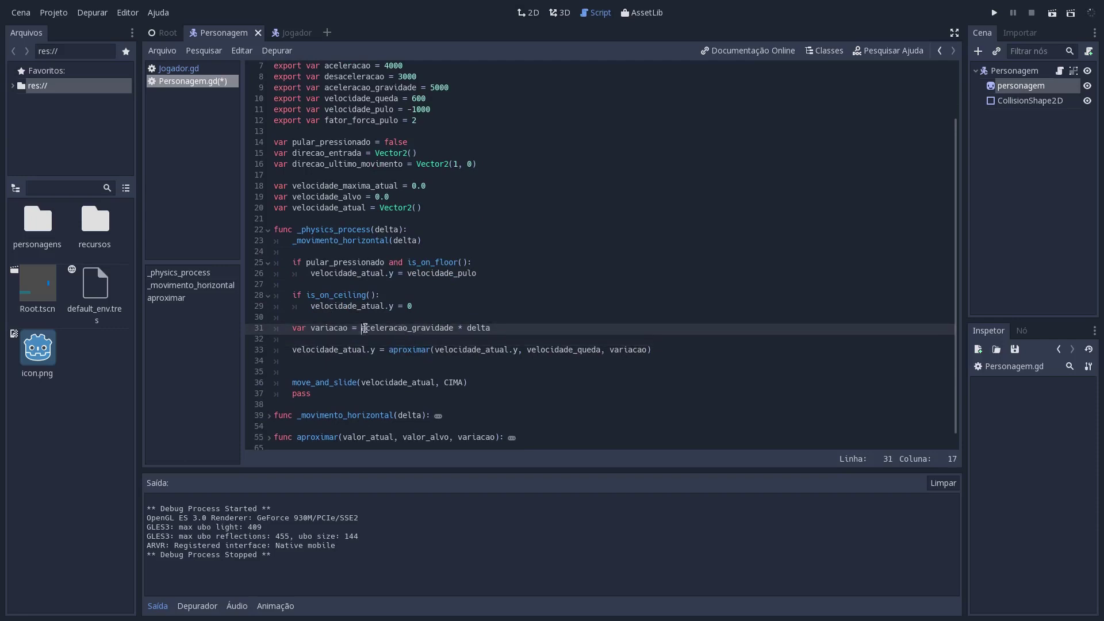
{"action": "left_click", "coordinate": [444, 328]}
{"action": "left_click", "coordinate": [439, 339]}
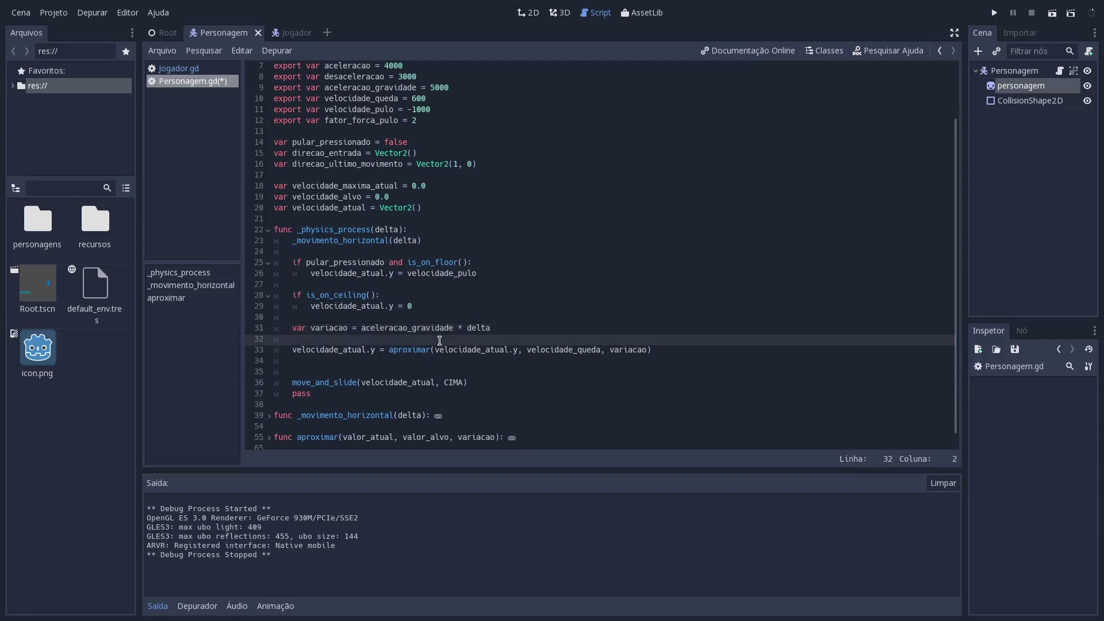
{"action": "type", "text": "if not "}
{"action": "type", "text": "pul"}
{"action": "key", "text": "Return"}
{"action": "key", "text": "Return"}
{"action": "type", "text": "vari"}
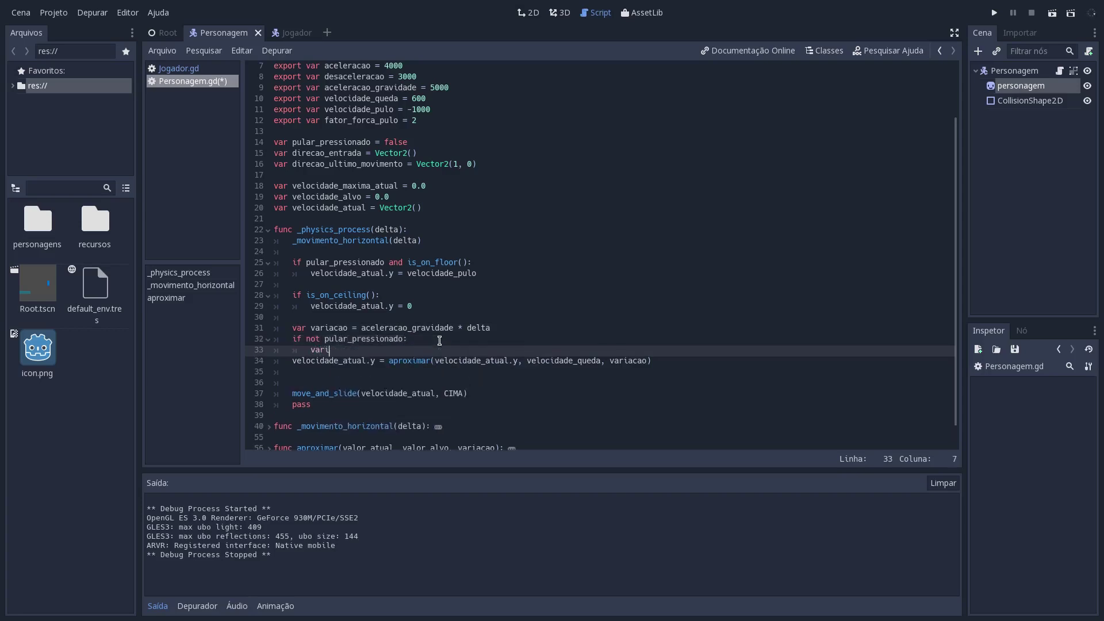
{"action": "type", "text": "acao = ac"}
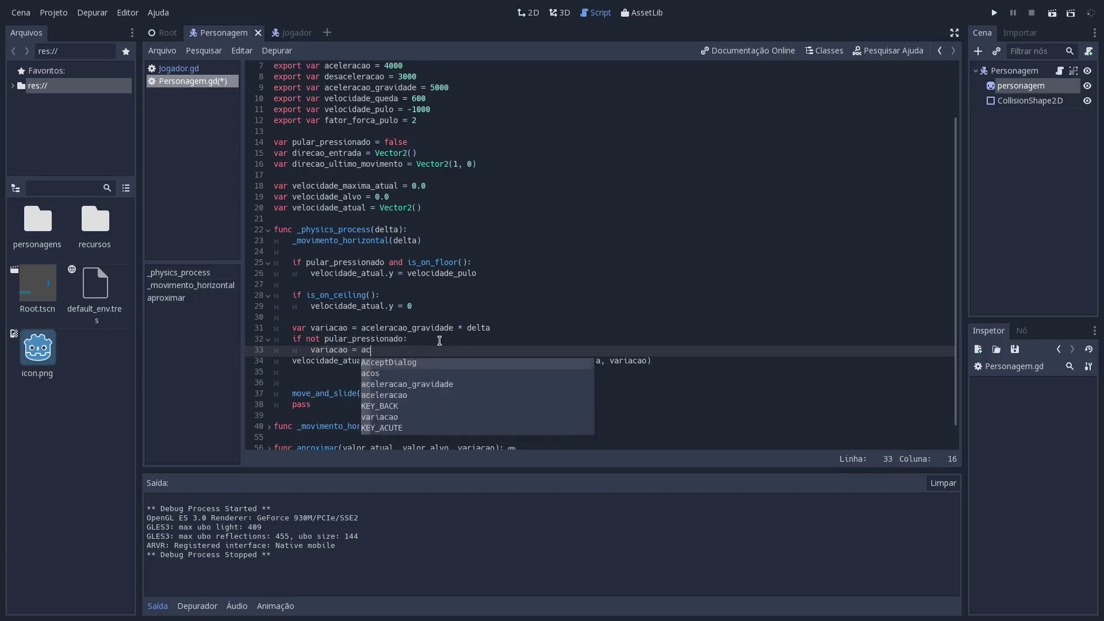
{"action": "type", "text": "elke"}
{"action": "key", "text": "BackSpace"}
{"action": "key", "text": "BackSpace"}
{"action": "type", "text": "e"}
{"action": "key", "text": "Return"}
{"action": "type", "text": "*"}
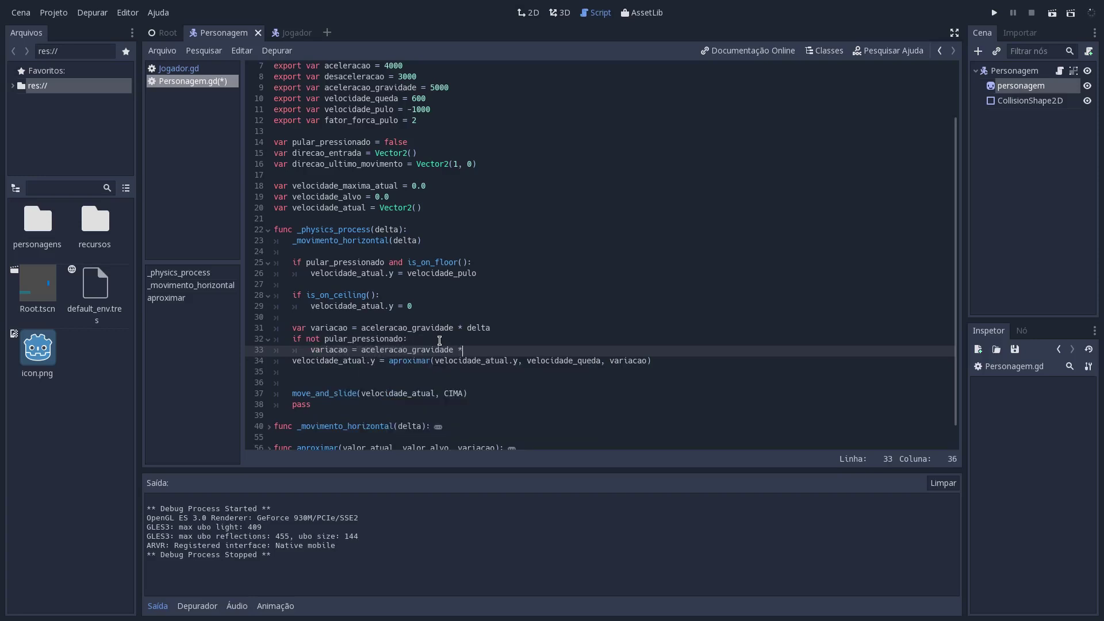
{"action": "type", "text": " delta * "}
{"action": "type", "text": "fator_f"}
{"action": "key", "text": "Return"}
- Extend the condition with 'and velocidade_atual.y < 0' and save
{"action": "left_click", "coordinate": [348, 339]}
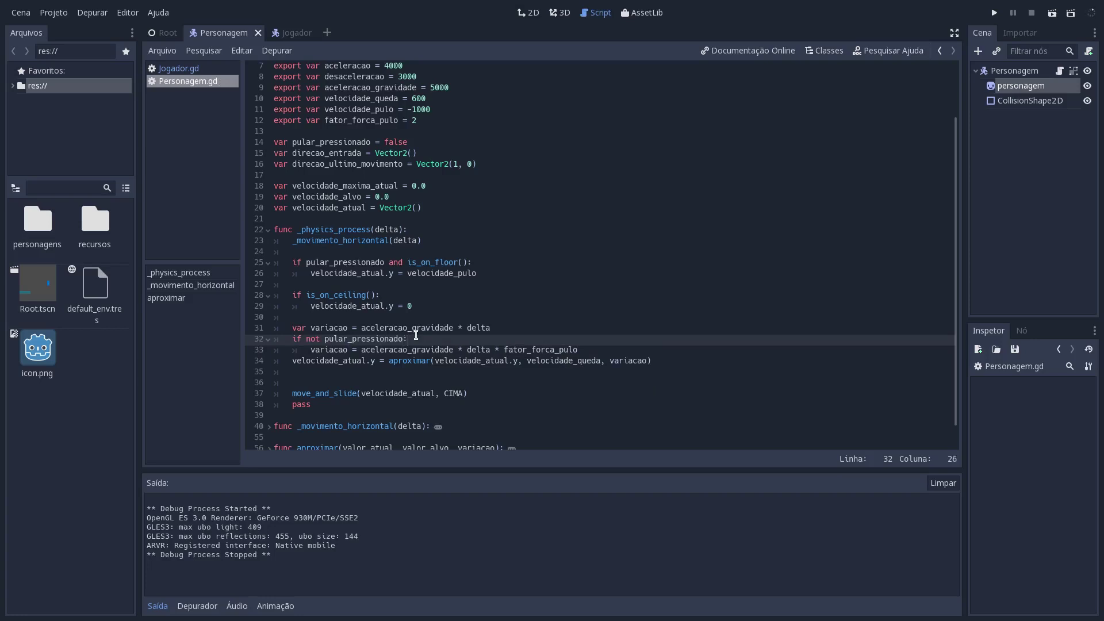
{"action": "type", "text": "and veloci"}
{"action": "type", "text": "dade_atual."}
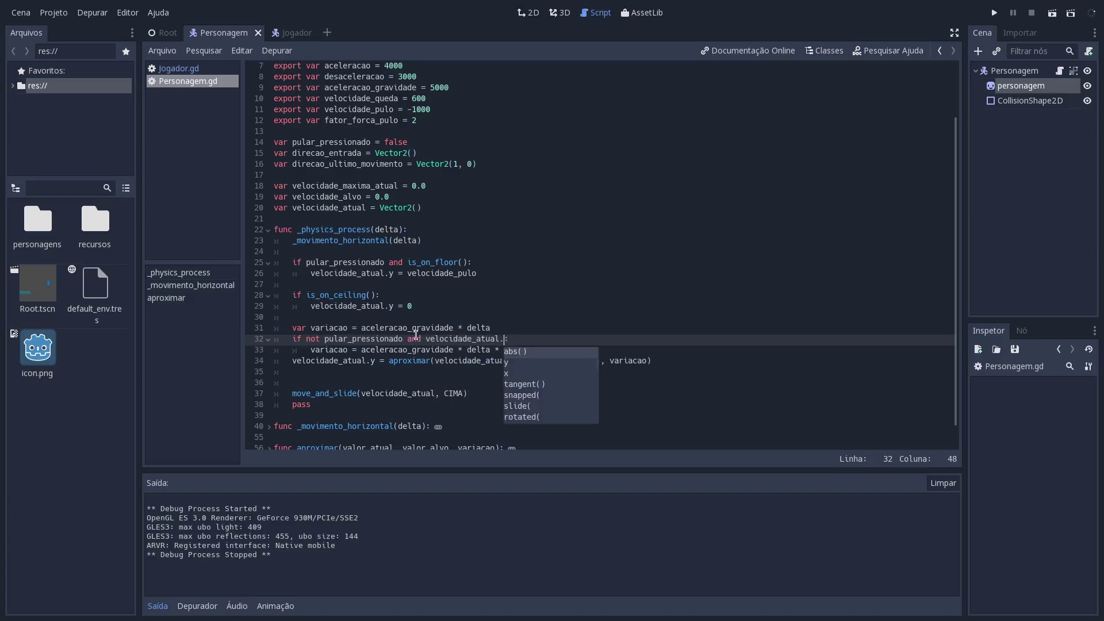
{"action": "type", "text": "y < "}
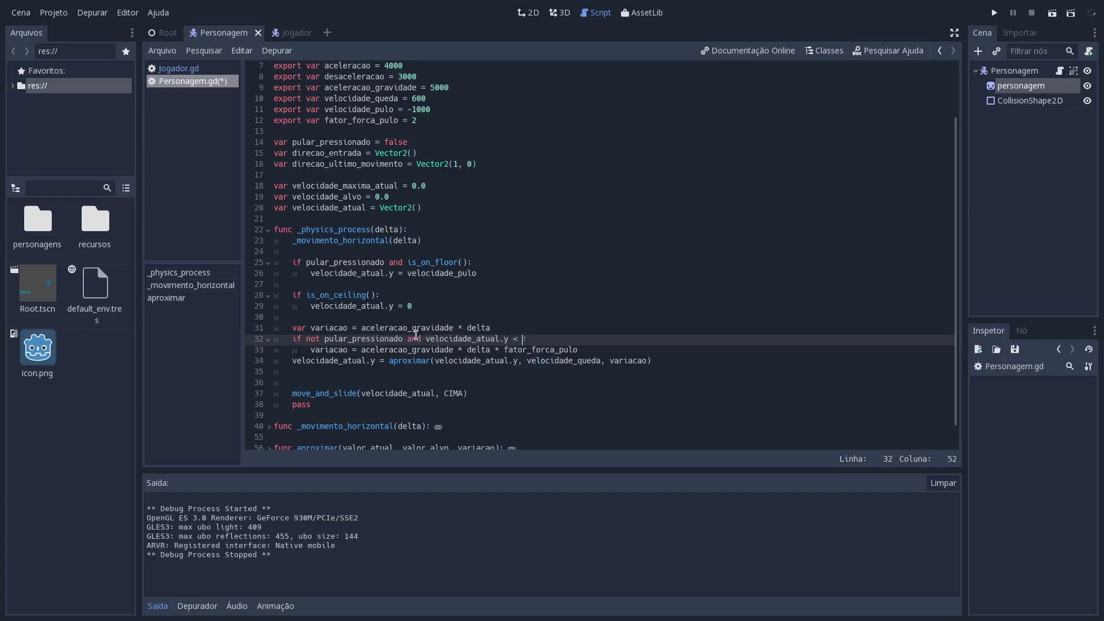
{"action": "type", "text": "0"}
{"action": "left_click", "coordinate": [529, 340]}
{"action": "key", "text": "ctrl+s"}
- Remove the extra empty line, save Personagem.gd, and launch the game
{"action": "left_click", "coordinate": [591, 347]}
{"action": "key", "text": "Return"}
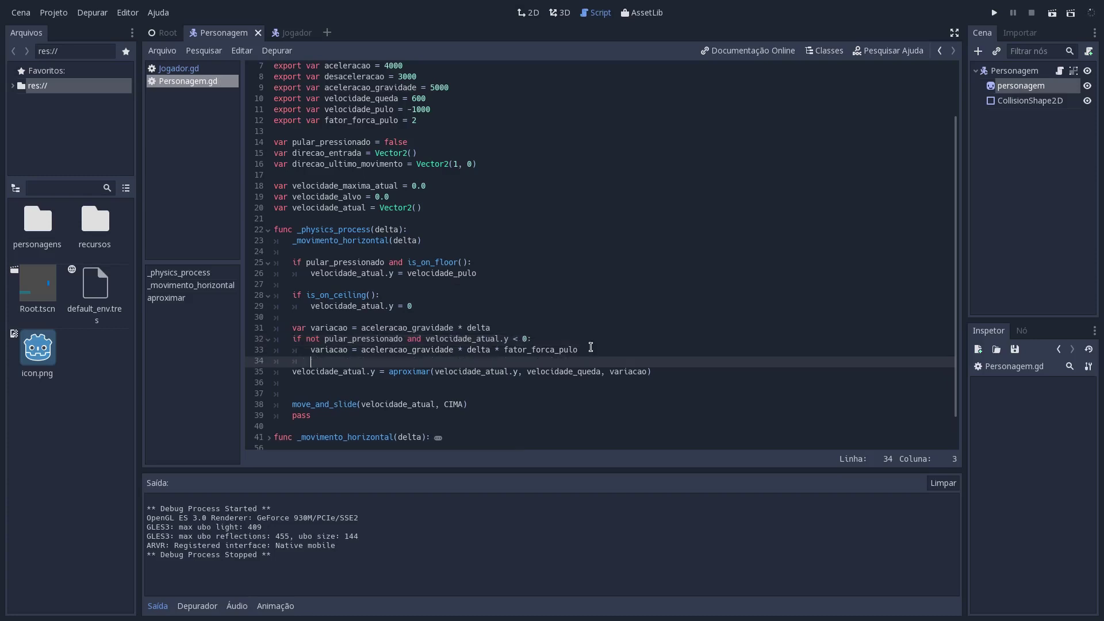
{"action": "left_click_drag", "start_coordinate": [393, 329], "coordinate": [459, 351]}
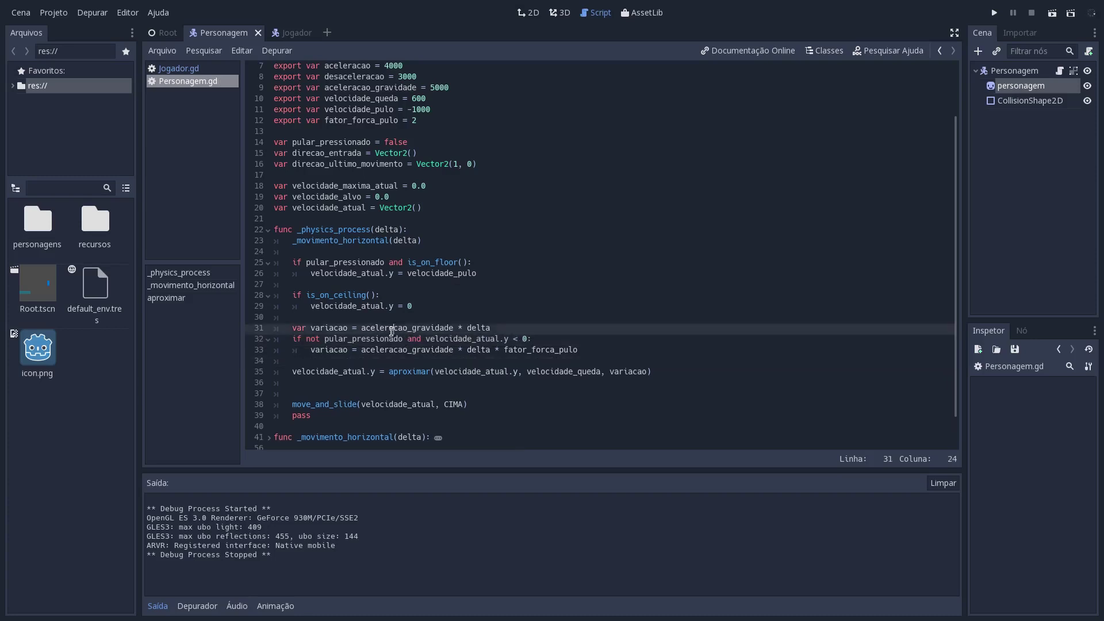
{"action": "left_click", "coordinate": [445, 355]}
{"action": "left_click", "coordinate": [310, 384]}
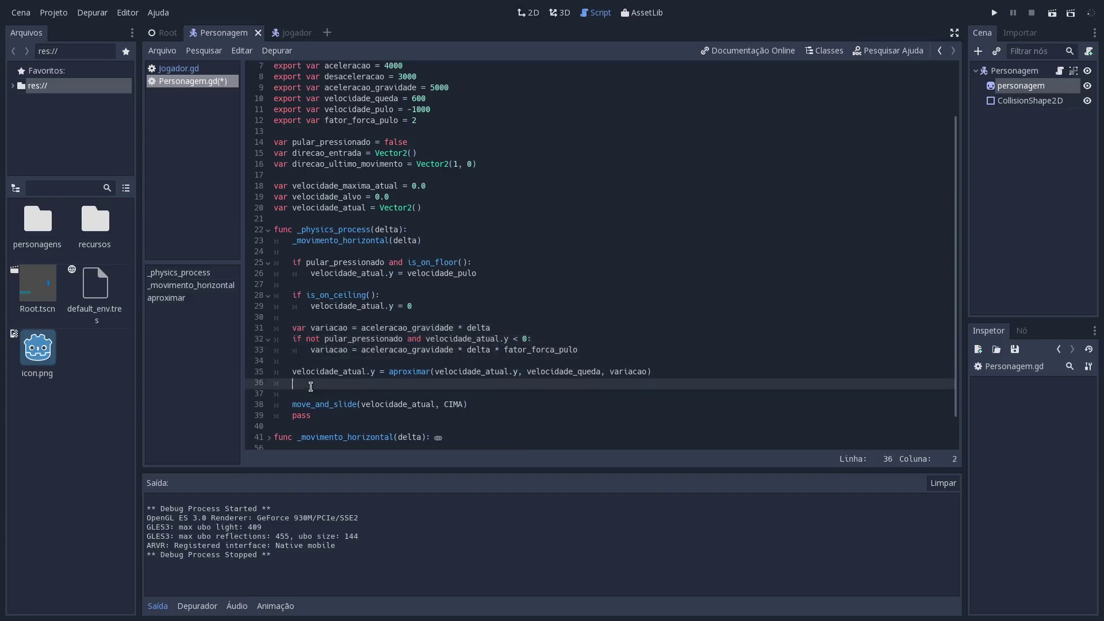
{"action": "key", "text": "BackSpace"}
{"action": "key", "text": "BackSpace"}
{"action": "key", "text": "ctrl+s"}
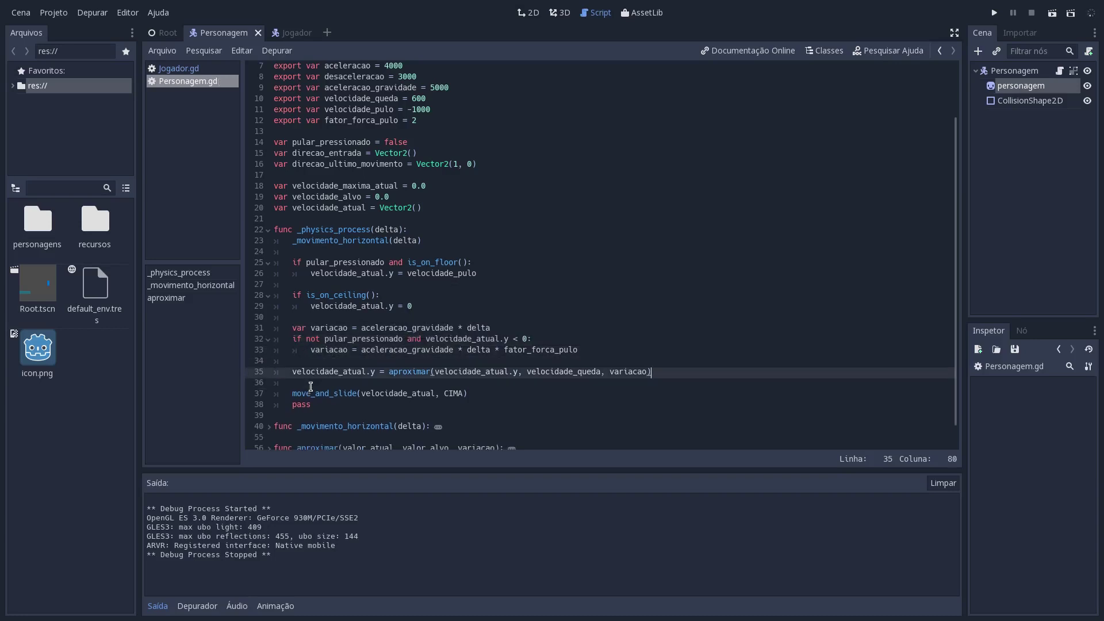
{"action": "key", "text": "F5"}
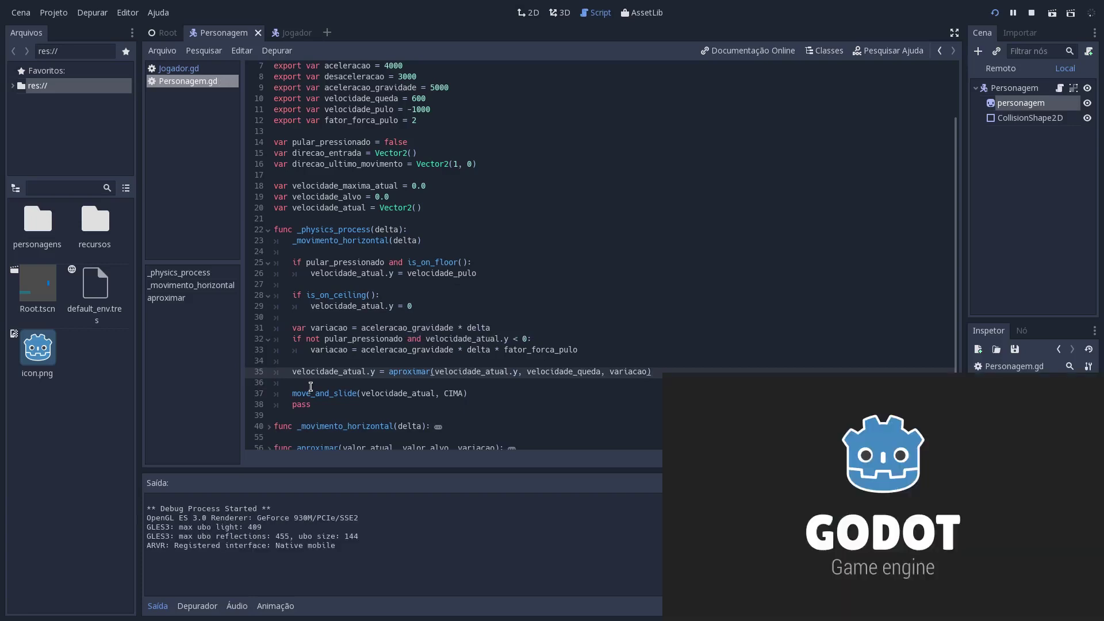
- Test jumping with fator_forca_pulo 2, then stop the game
{"action": "key", "text": "space"}
{"action": "key", "text": "Left"}
{"action": "key", "text": "Right"}
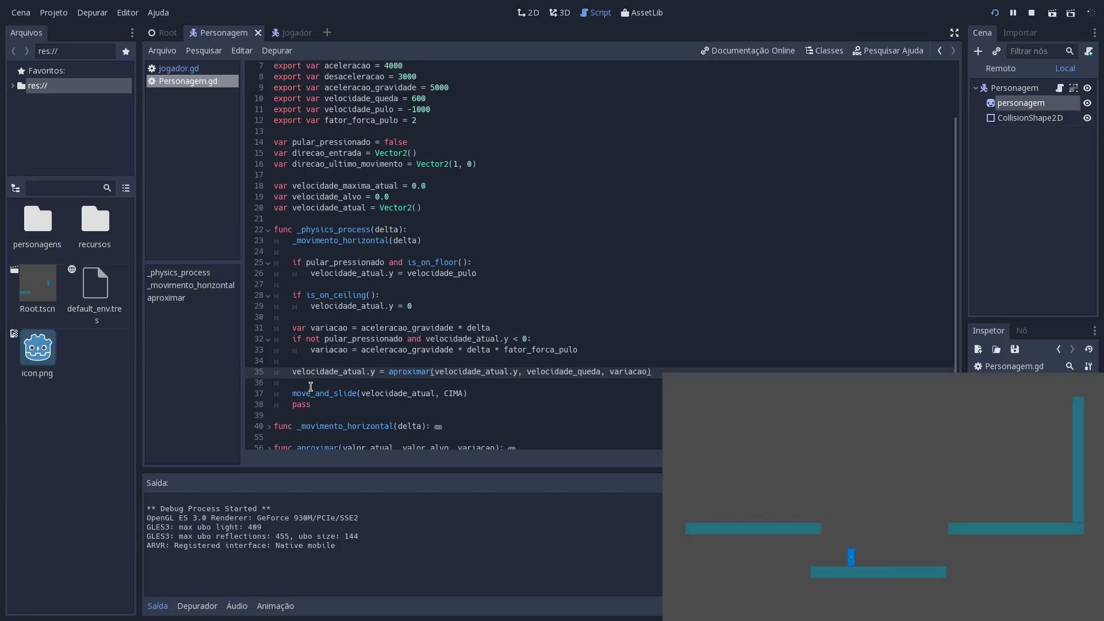
{"action": "key", "text": "space"}
{"action": "key", "text": "Left"}
{"action": "key", "text": "space"}
{"action": "key", "text": "space"}
{"action": "key", "text": "space"}
{"action": "key", "text": "space"}
{"action": "key", "text": "space"}
{"action": "key", "text": "space"}
{"action": "key", "text": "space"}
{"action": "key", "text": "space"}
{"action": "key", "text": "F8"}
- Change fator_forca_pulo to 4 and rerun the game
{"action": "left_click", "coordinate": [412, 121]}
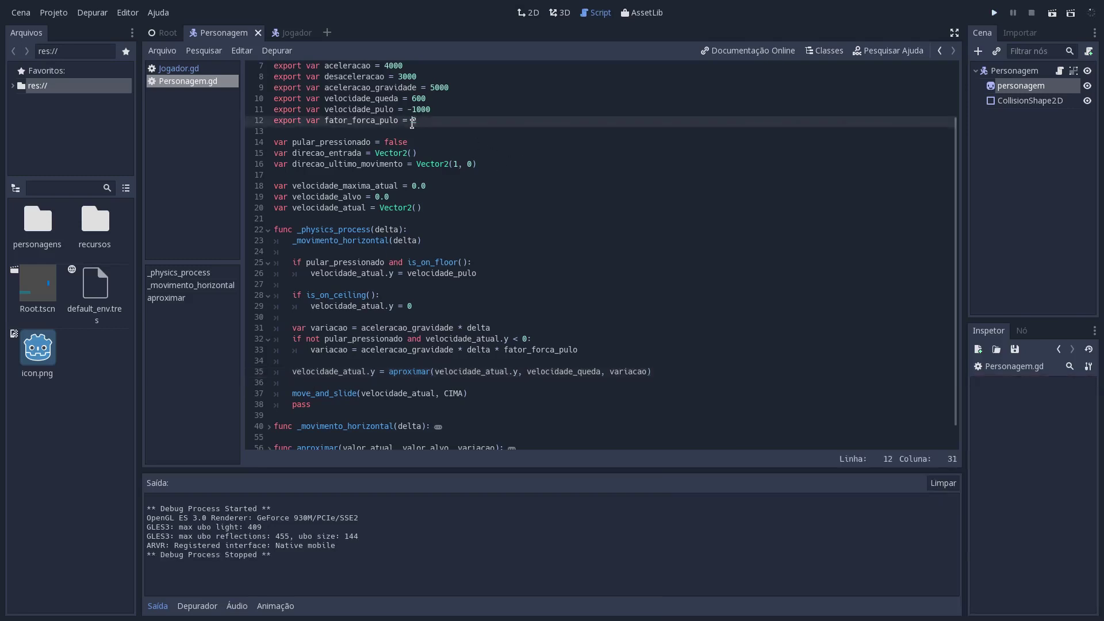
{"action": "type", "text": "4"}
{"action": "key", "text": "F5"}
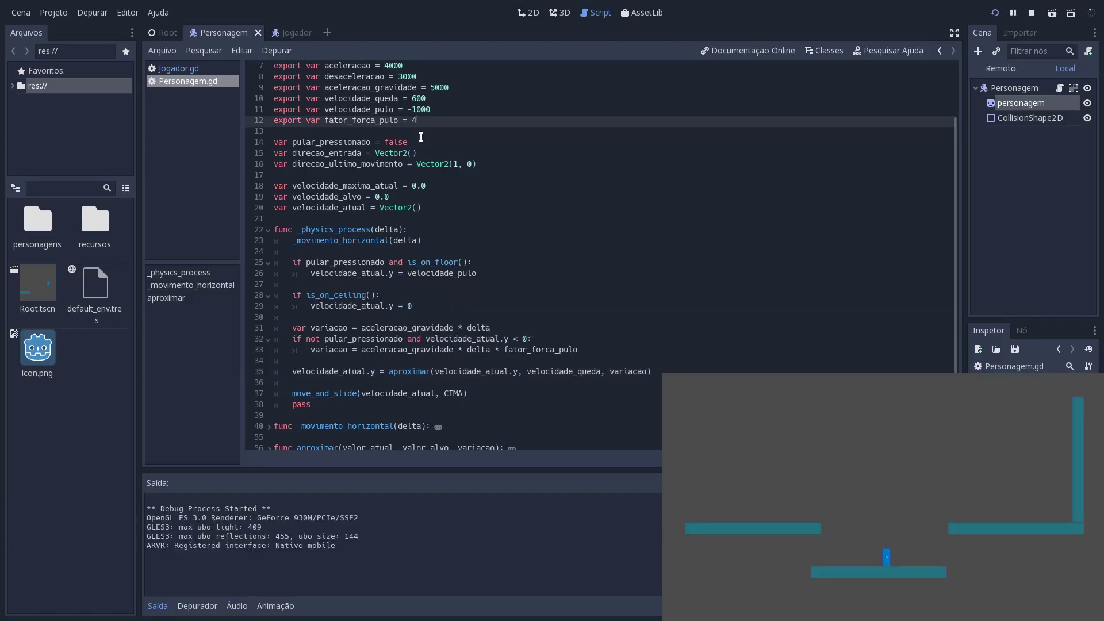
- Test walking, dropping and jumping with the stronger factor, then stop the game
{"action": "key", "text": "space"}
{"action": "key", "text": "space"}
{"action": "key", "text": "Right"}
{"action": "key", "text": "Left"}
{"action": "key", "text": "Right"}
{"action": "key", "text": "Up"}
{"action": "key", "text": "Left"}
{"action": "key", "text": "Right"}
{"action": "key", "text": "Left"}
{"action": "key", "text": "Up"}
{"action": "key", "text": "Right"}
{"action": "key", "text": "Up"}
{"action": "key", "text": "Left"}
{"action": "key", "text": "Right"}
{"action": "key", "text": "Up"}
{"action": "key", "text": "Left"}
{"action": "key", "text": "F8"}
- Drop is_on_floor() from the jump condition and indent the pular_pressionado jump block one level
{"action": "scroll", "coordinate": [519, 164], "scroll_direction": "down", "scroll_amount": 1}
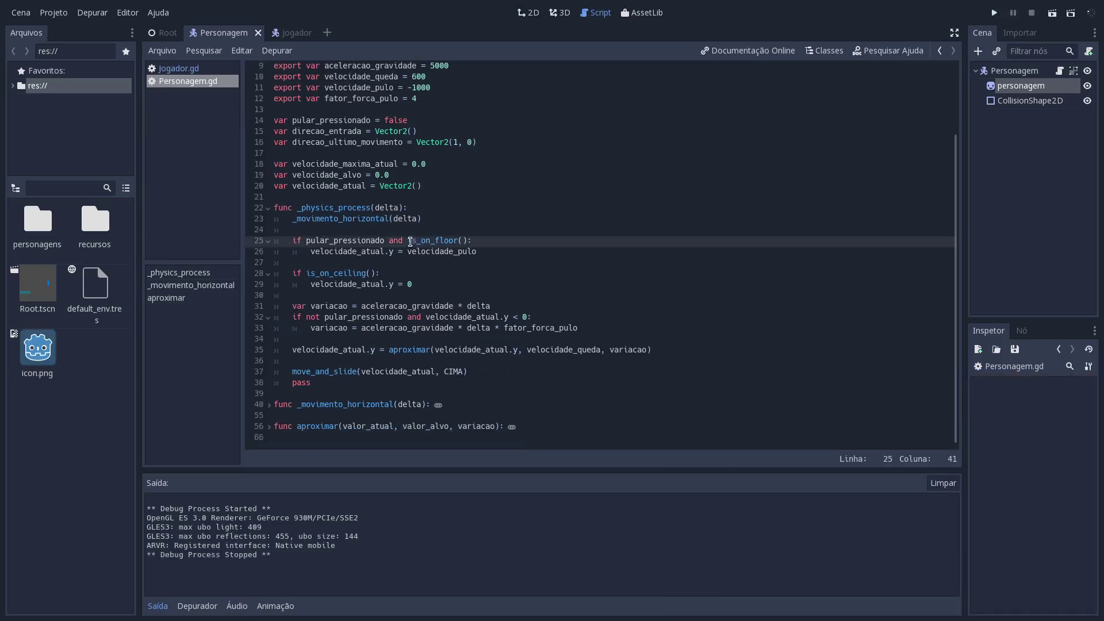
{"action": "left_click", "coordinate": [467, 241]}
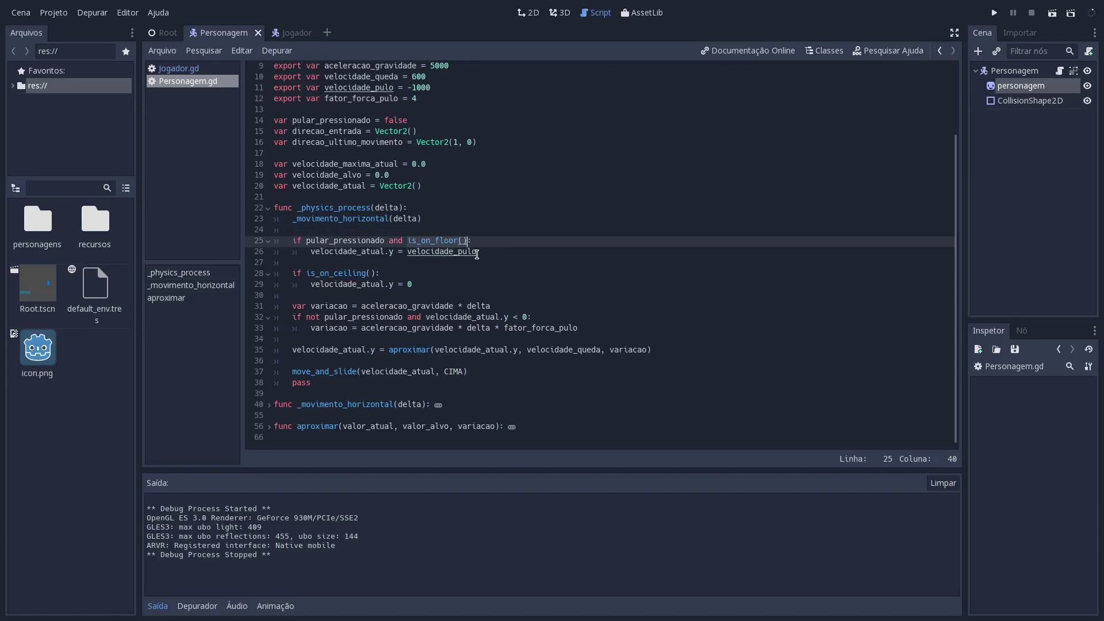
{"action": "key", "text": "ctrl+BackSpace"}
{"action": "key", "text": "BackSpace"}
{"action": "key", "text": "BackSpace"}
{"action": "key", "text": "BackSpace"}
{"action": "key", "text": "BackSpace"}
{"action": "key", "text": "shift+Down"}
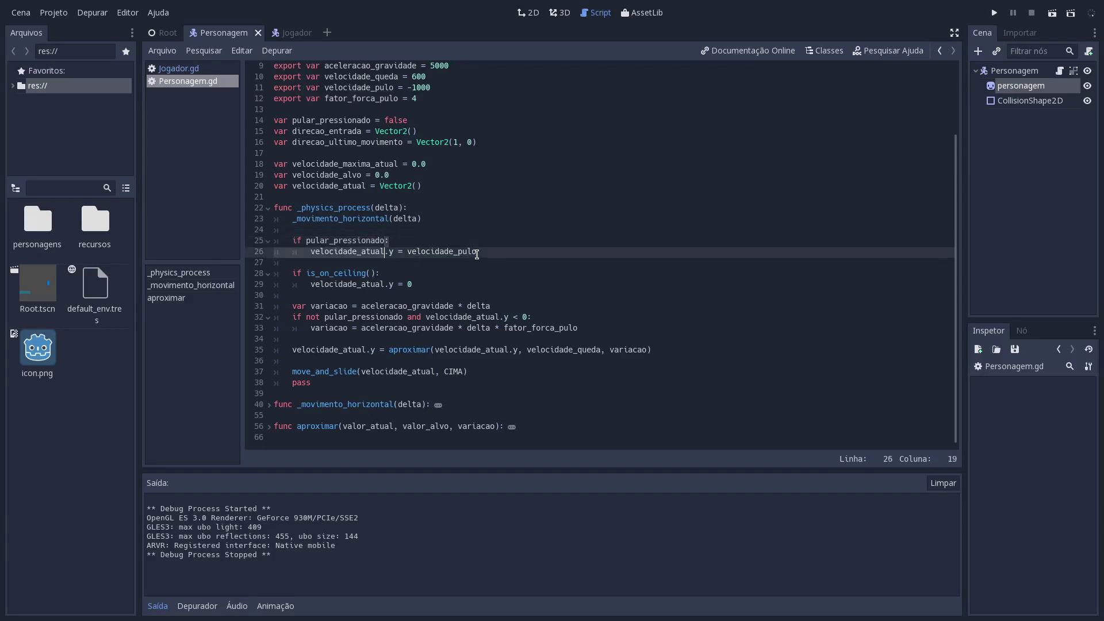
{"action": "key", "text": "Tab"}
- Add an 'if is_on_floor():' line above the jump block that sets velocidade_atual.y = 0
{"action": "key", "text": "Up"}
{"action": "key", "text": "Return"}
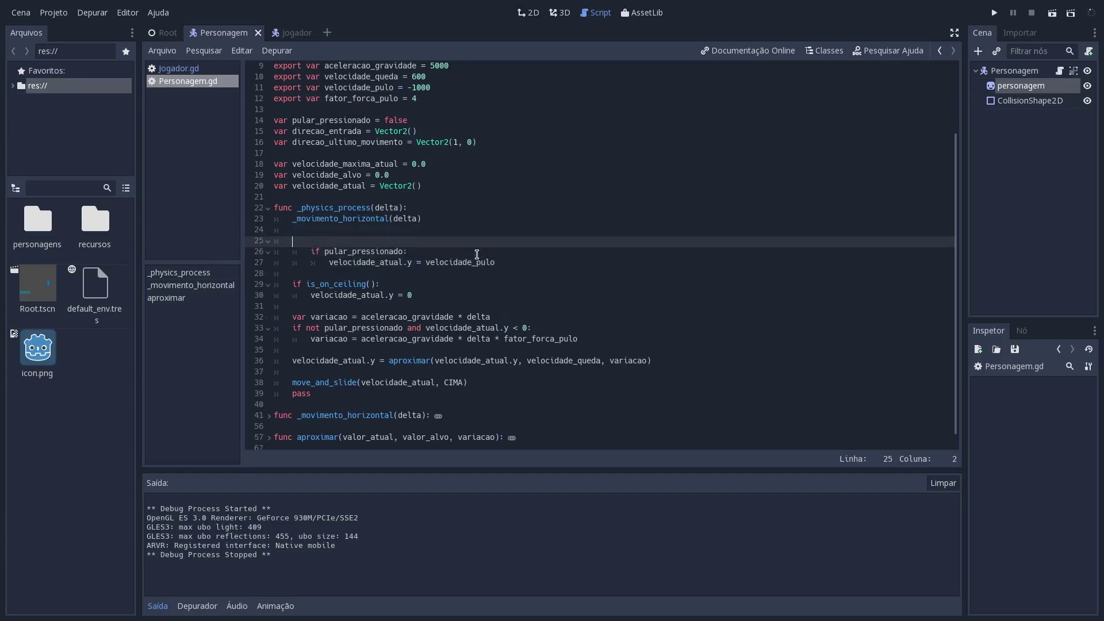
{"action": "type", "text": "if is_on_f"}
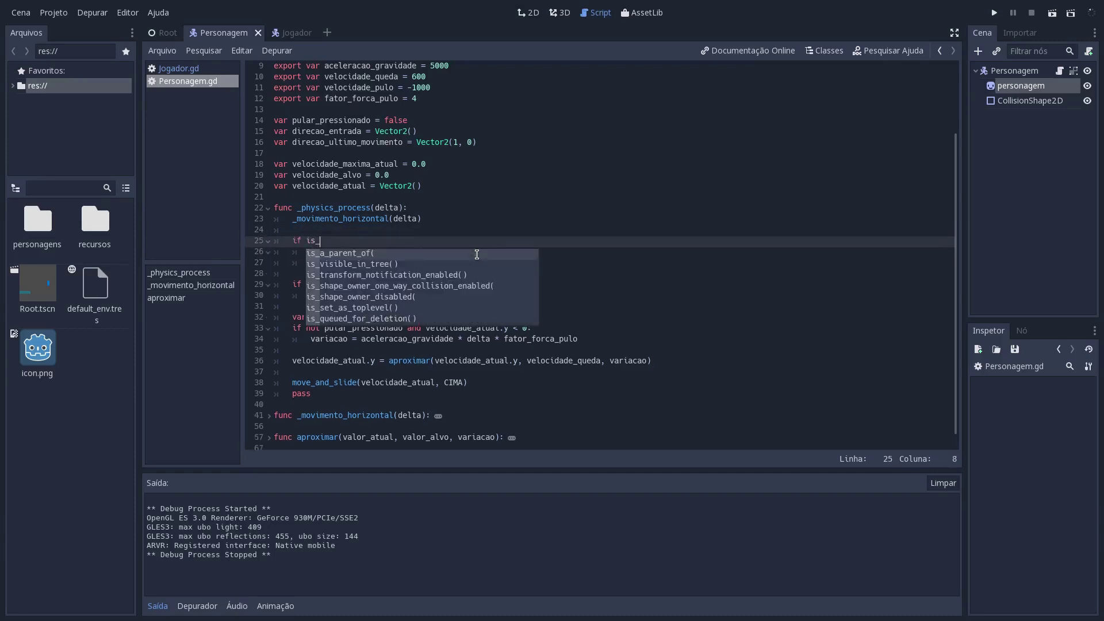
{"action": "key", "text": "Return"}
{"action": "type", "text": ":"}
{"action": "key", "text": "Return"}
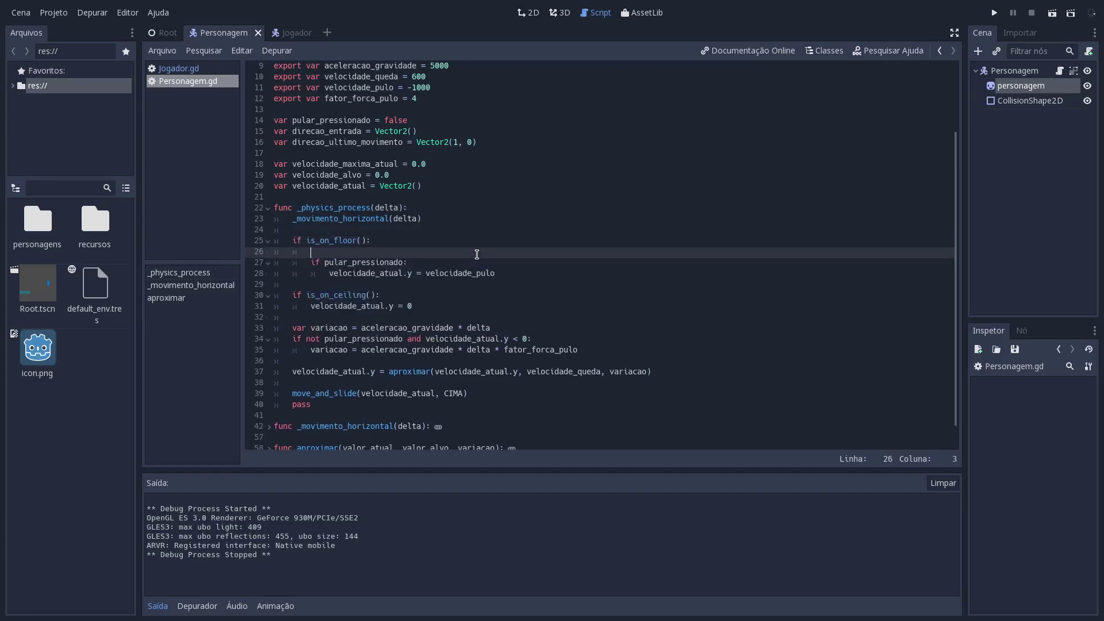
{"action": "type", "text": "velocidade_atual."}
{"action": "type", "text": "y = 0"}
{"action": "key", "text": "Return"}
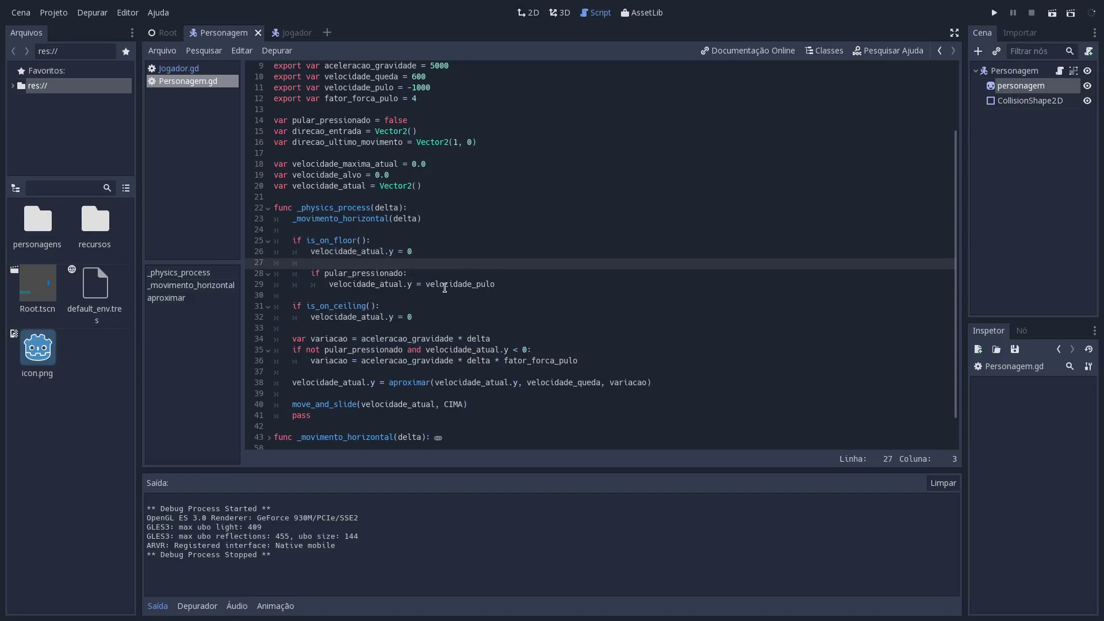
- Review the new floor check and jump block against the gravity lines below
{"action": "left_click", "coordinate": [440, 285]}
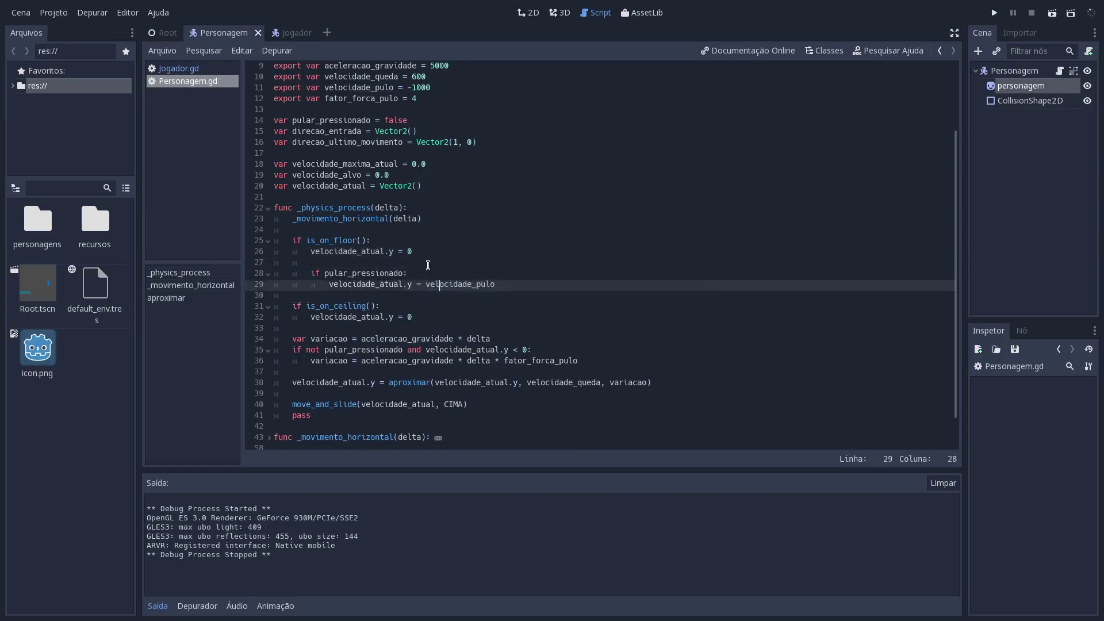
{"action": "left_click", "coordinate": [424, 263]}
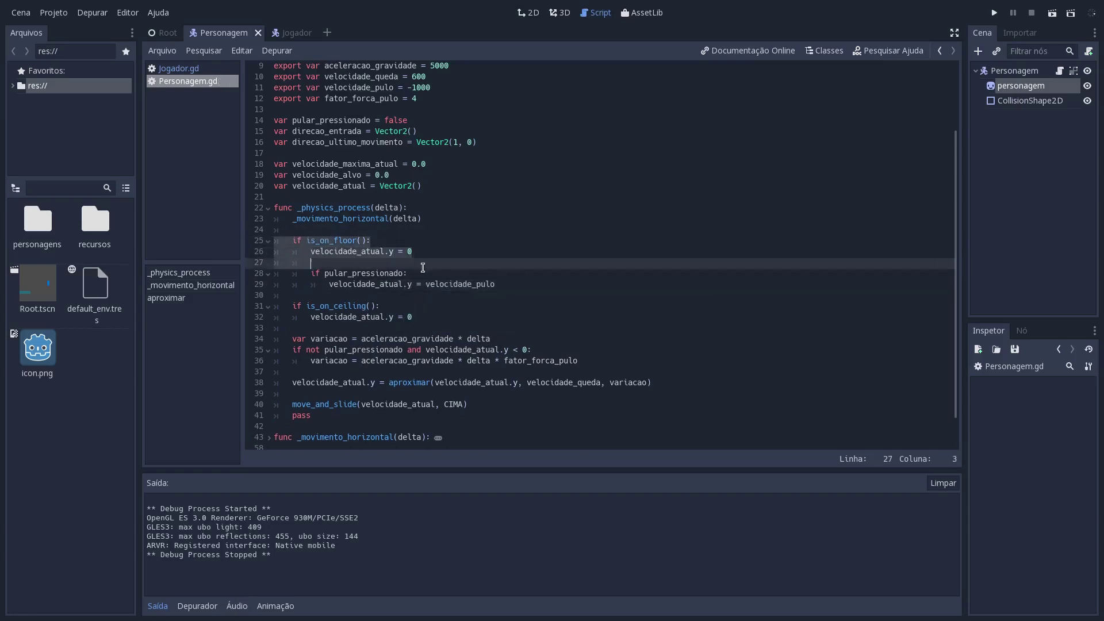
{"action": "left_click_drag", "start_coordinate": [275, 241], "coordinate": [486, 275]}
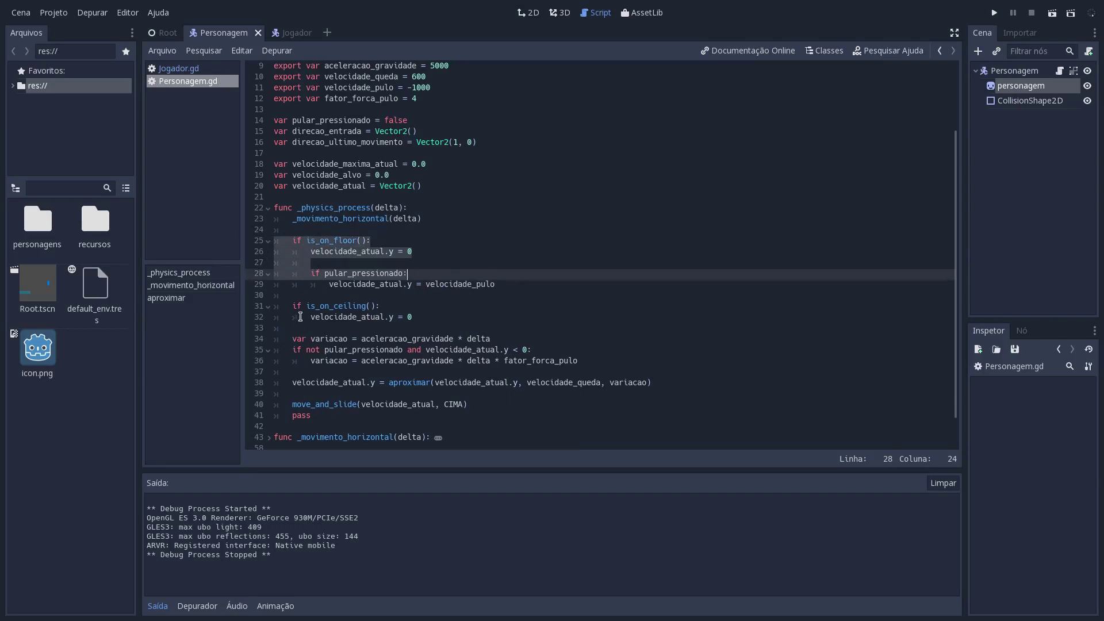
{"action": "left_click_drag", "start_coordinate": [304, 337], "coordinate": [393, 359]}
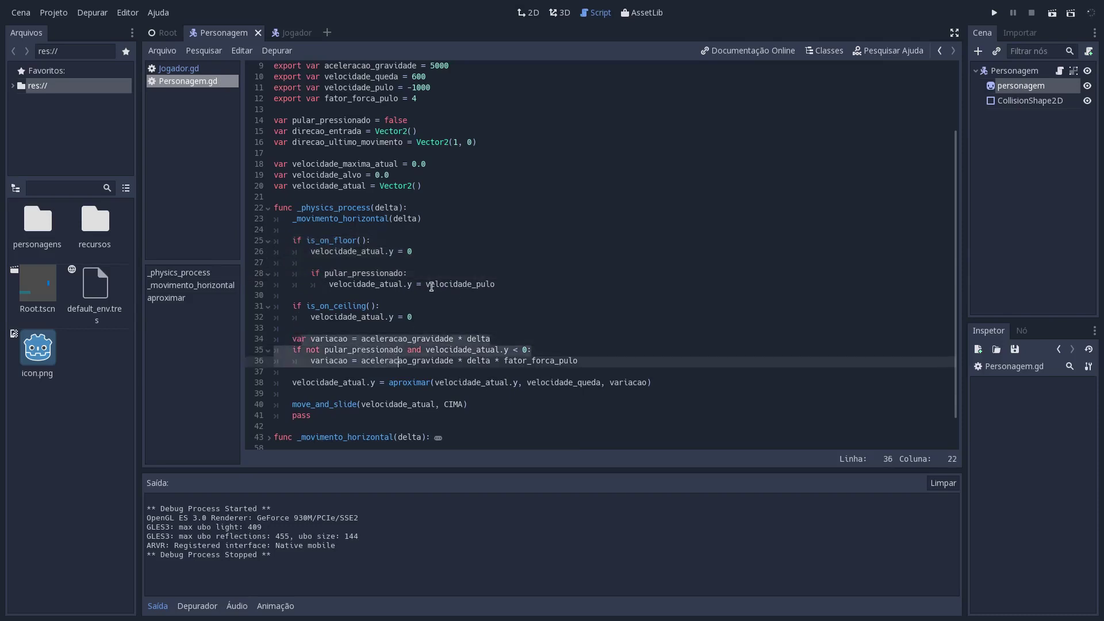
{"action": "left_click", "coordinate": [437, 256]}
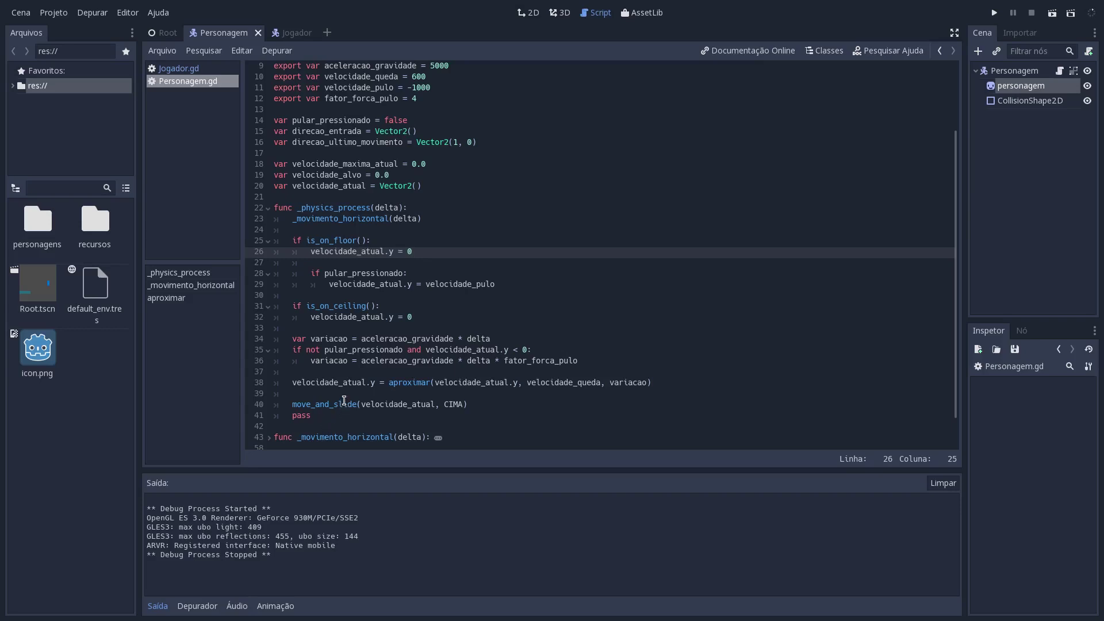
{"action": "left_click", "coordinate": [378, 240]}
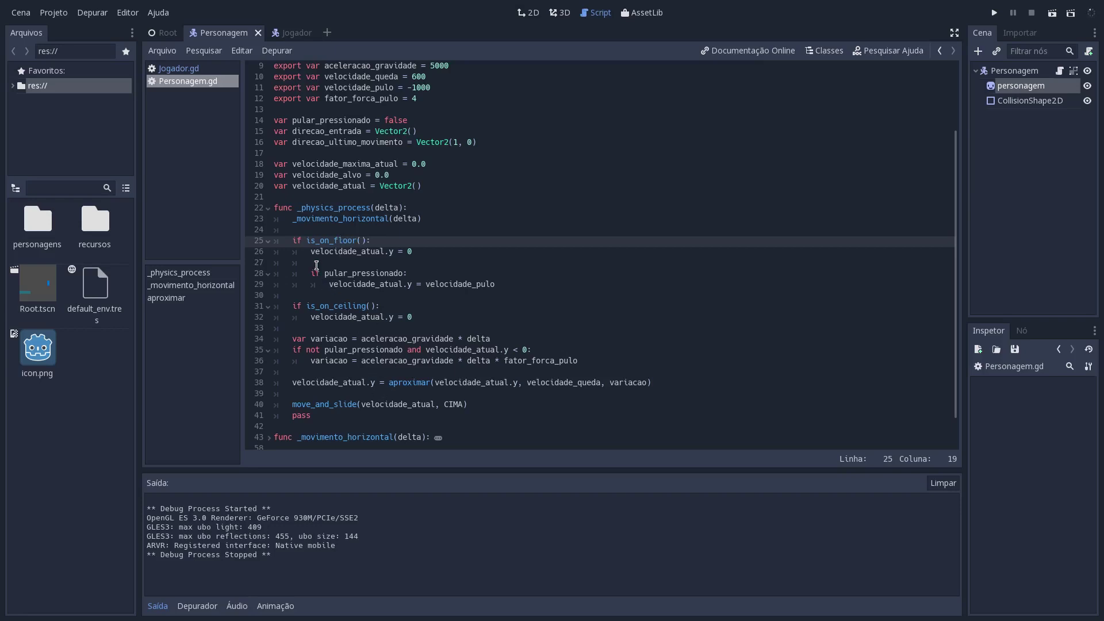
- Review the floor velocity reset on line 26 and the gravity lines 34–36 in _physics_process
{"action": "left_click_drag", "start_coordinate": [310, 253], "coordinate": [412, 253]}
{"action": "left_click", "coordinate": [412, 253]}
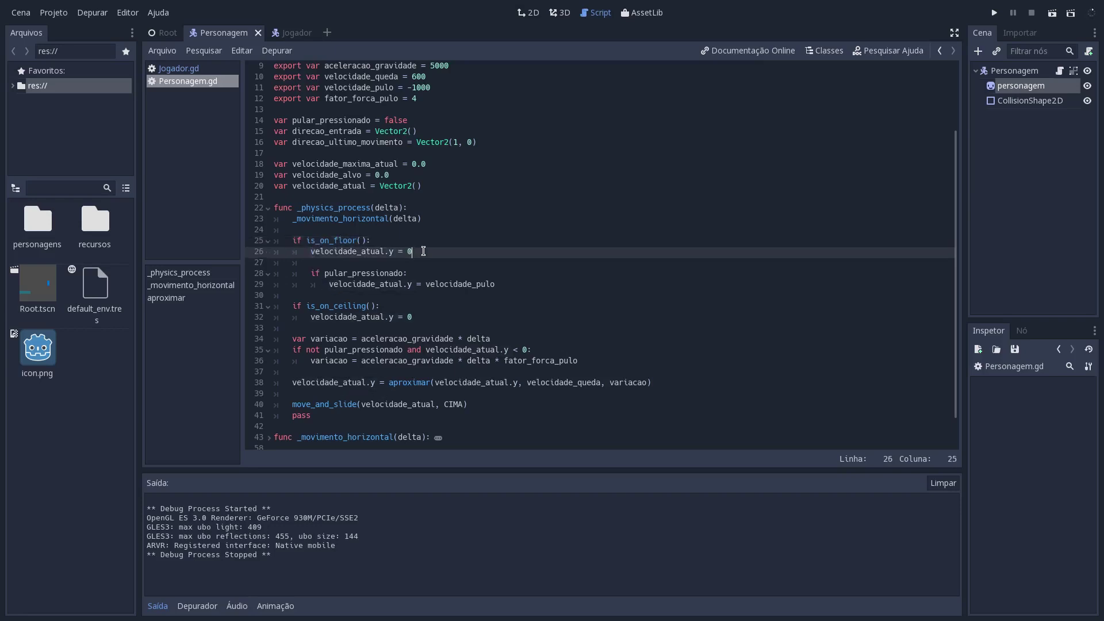
{"action": "left_click_drag", "start_coordinate": [377, 338], "coordinate": [561, 357]}
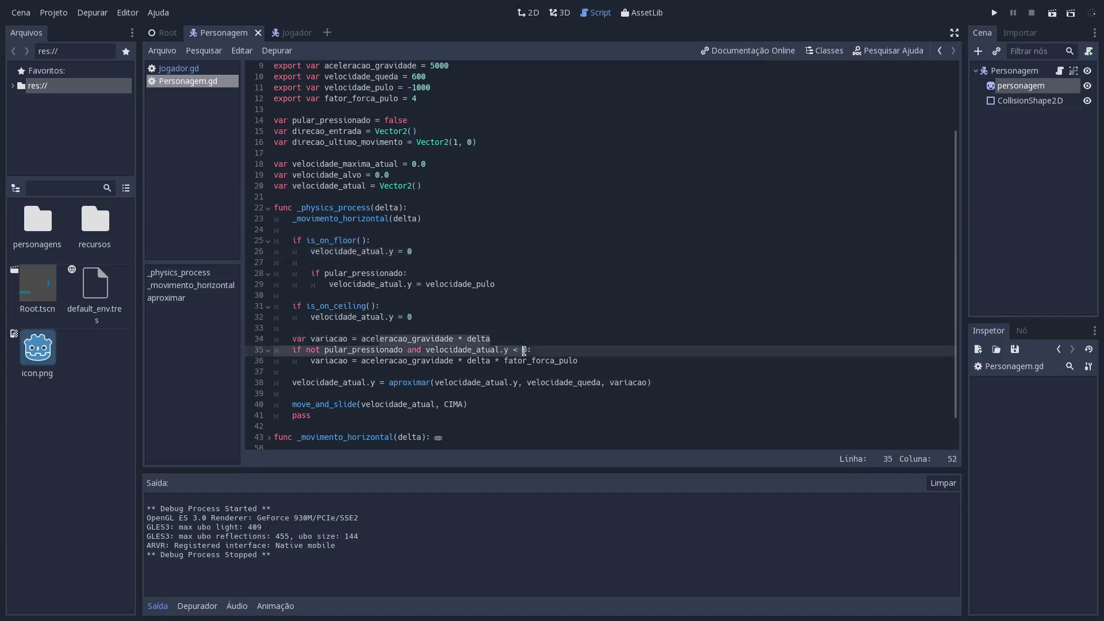
{"action": "left_click", "coordinate": [587, 360]}
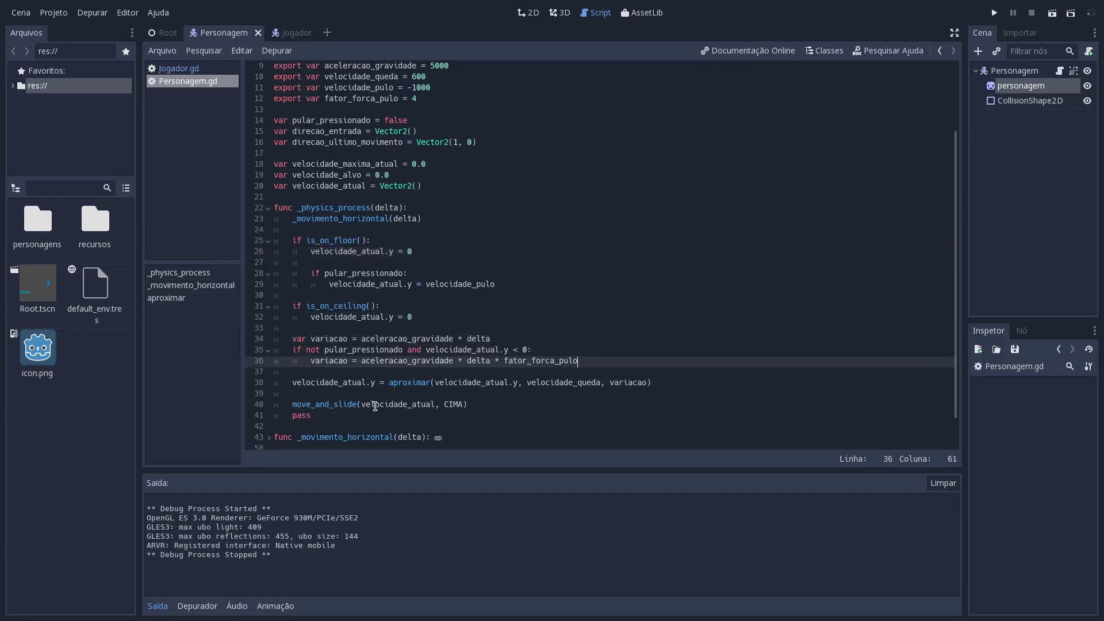
{"action": "left_click", "coordinate": [414, 254]}
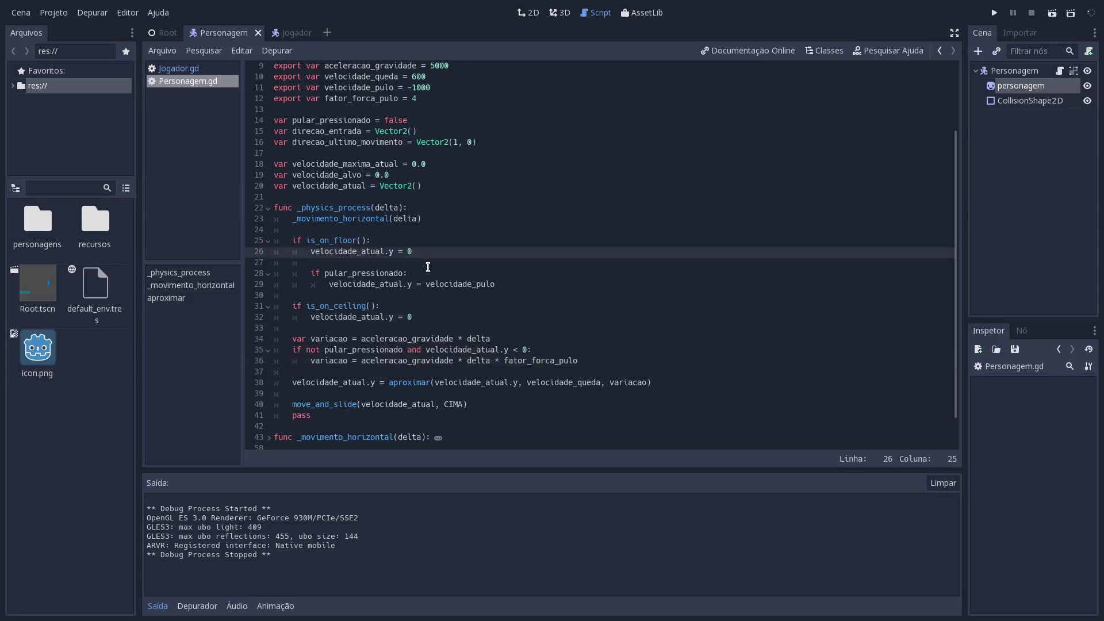
{"action": "left_click", "coordinate": [366, 263]}
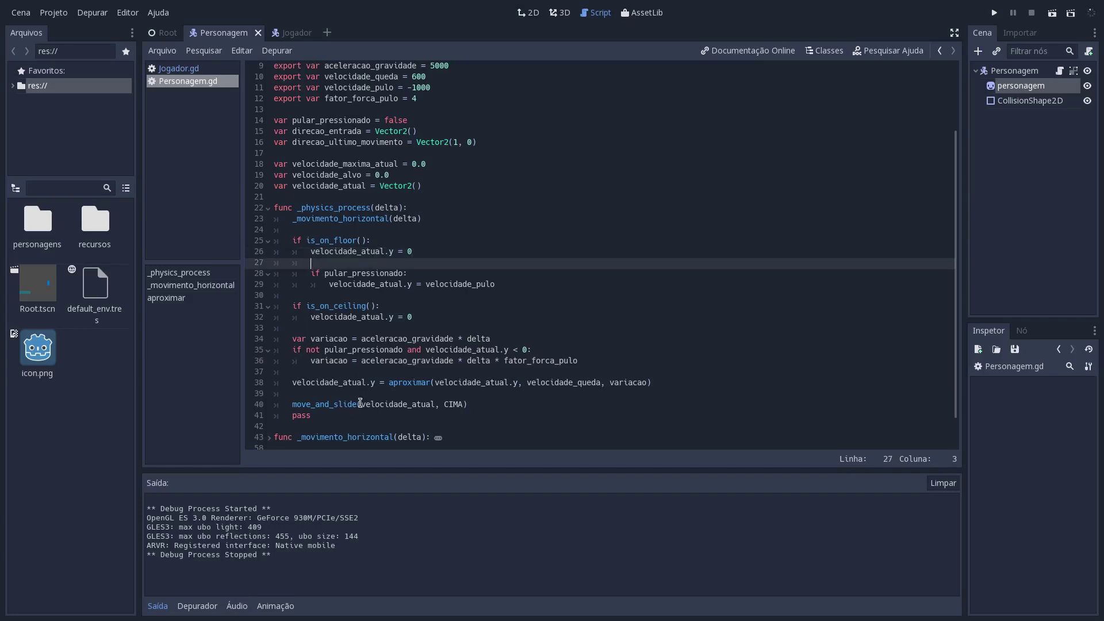
{"action": "left_click", "coordinate": [431, 253]}
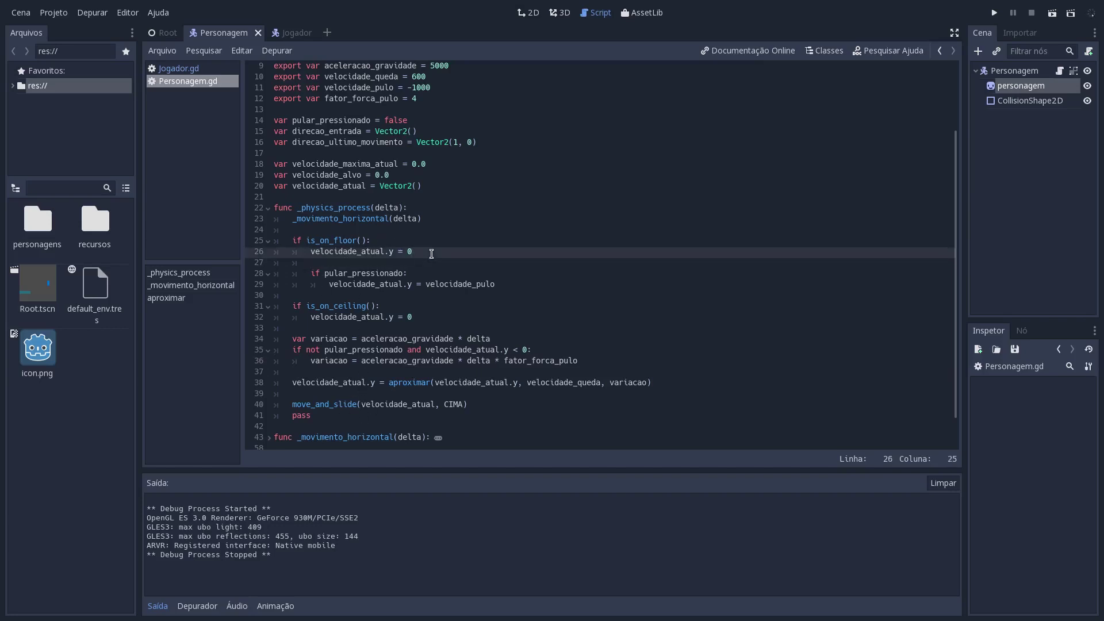
{"action": "scroll", "coordinate": [412, 106], "scroll_direction": "up", "scroll_amount": 2}
{"action": "scroll", "coordinate": [440, 147], "scroll_direction": "down", "scroll_amount": 3}
{"action": "left_click", "coordinate": [454, 263]}
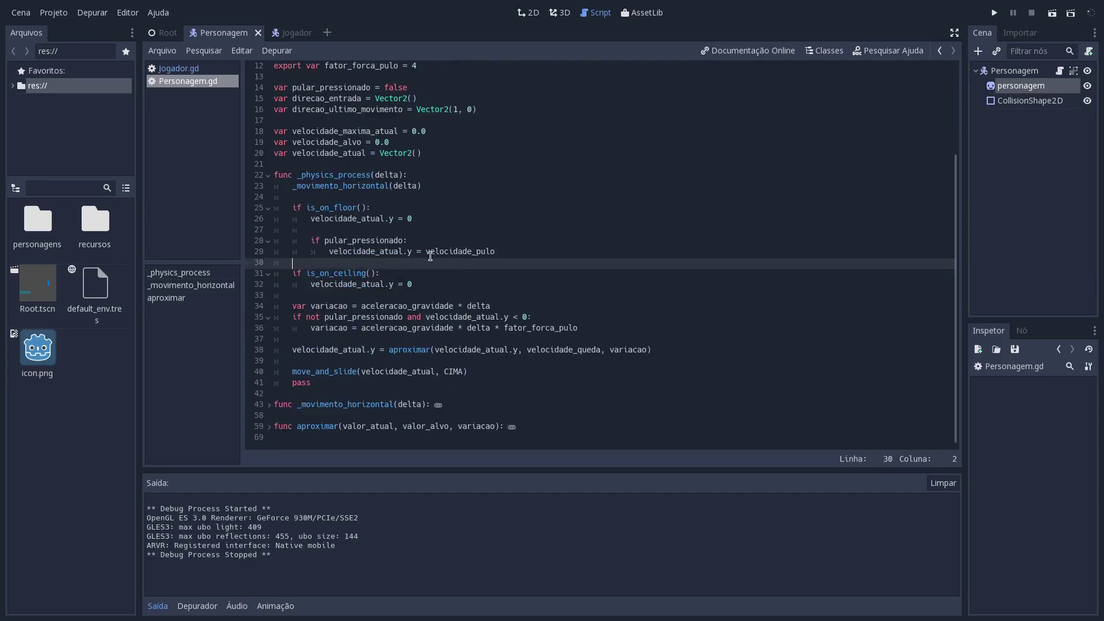
- Add a new function header func _movimento_vertical(delta): after _movimento_horizontal
{"action": "left_click", "coordinate": [294, 185]}
{"action": "left_click", "coordinate": [396, 202]}
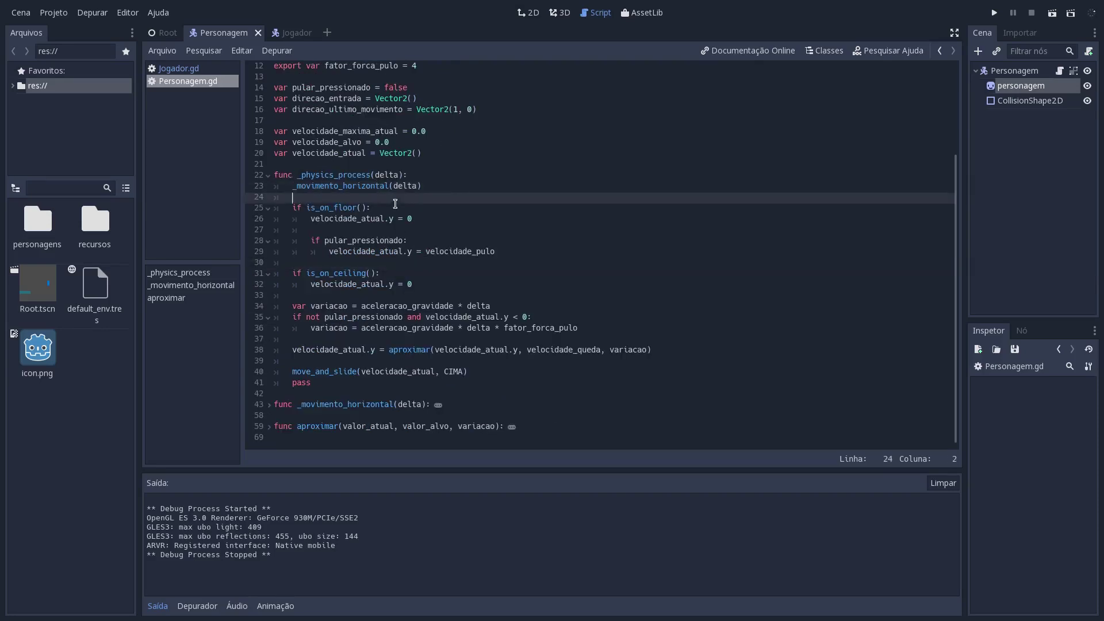
{"action": "left_click", "coordinate": [339, 417]}
{"action": "key", "text": "Return"}
{"action": "key", "text": "Return"}
{"action": "key", "text": "Up"}
{"action": "type", "text": "func "}
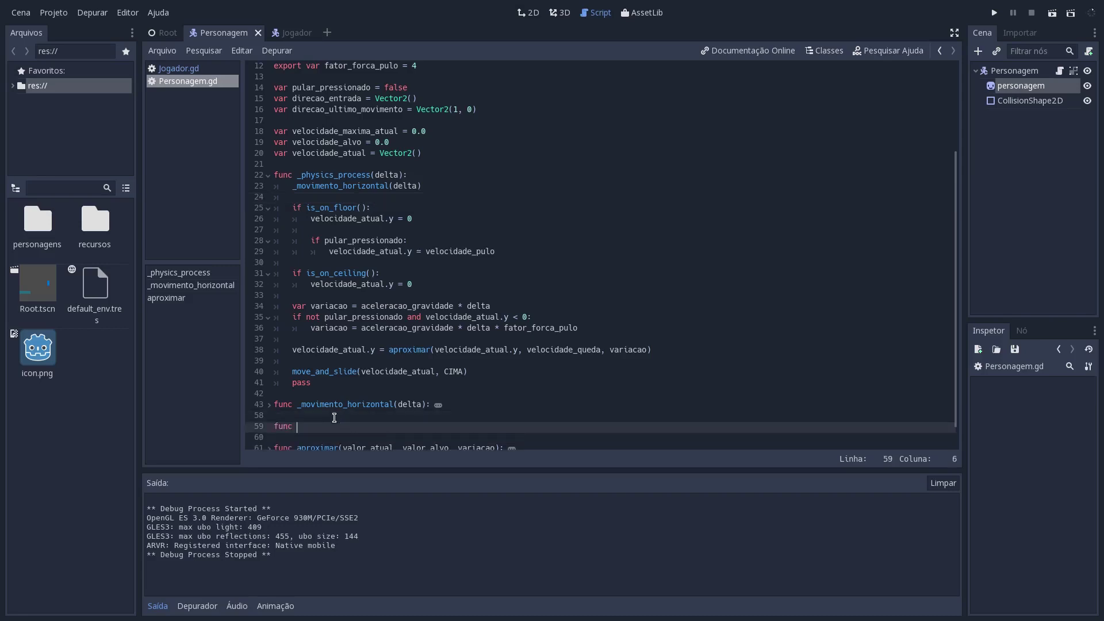
{"action": "type", "text": "_movimento_verti"}
{"action": "type", "text": "cal(delta):"}
- Move the vertical movement code, lines 25–38, from _physics_process into _movimento_vertical
{"action": "mouse_move", "coordinate": [668, 347]}
{"action": "left_mouse_down"}
{"action": "mouse_move", "coordinate": [347, 332]}
{"action": "mouse_move", "coordinate": [282, 208]}
{"action": "left_mouse_up"}
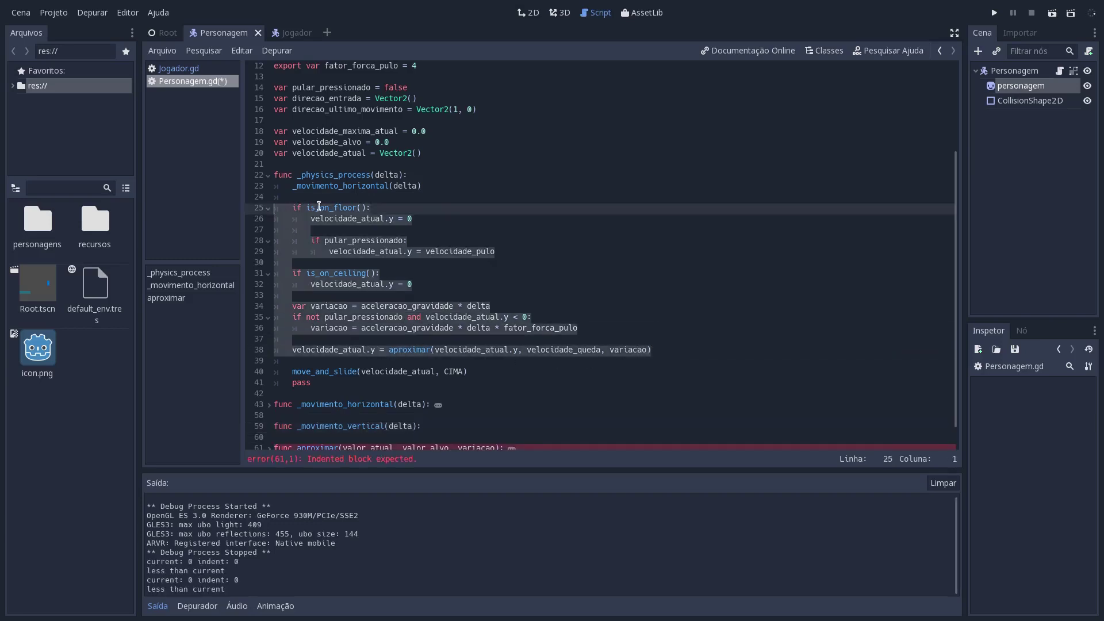
{"action": "key", "text": "ctrl+x"}
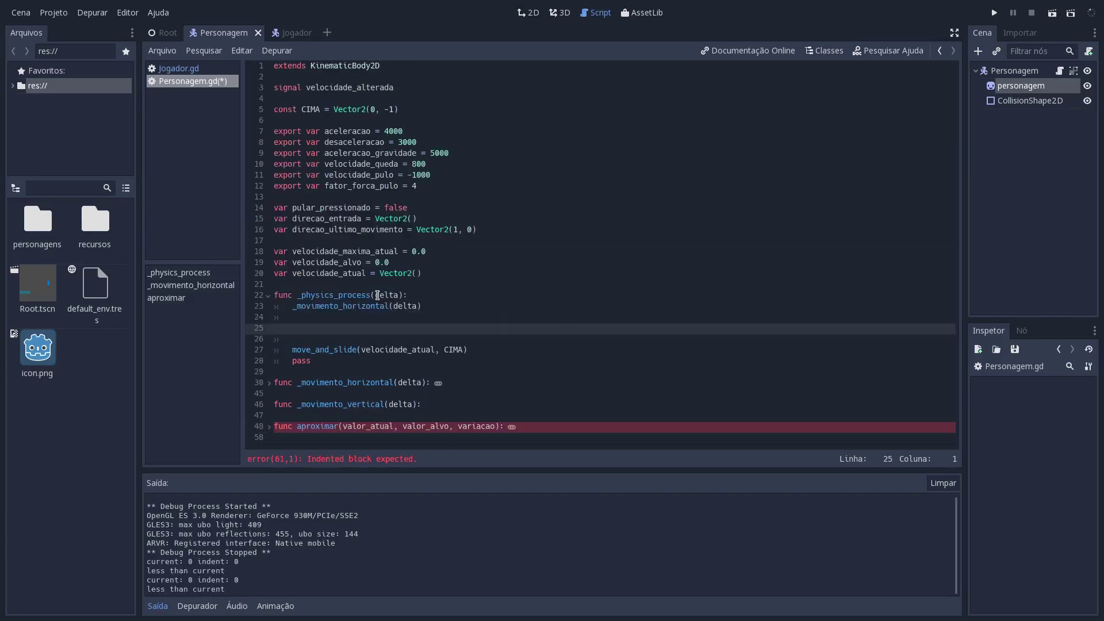
{"action": "left_click", "coordinate": [439, 402]}
{"action": "key", "text": "ctrl+v"}
{"action": "scroll", "coordinate": [439, 401], "scroll_direction": "down", "scroll_amount": 5}
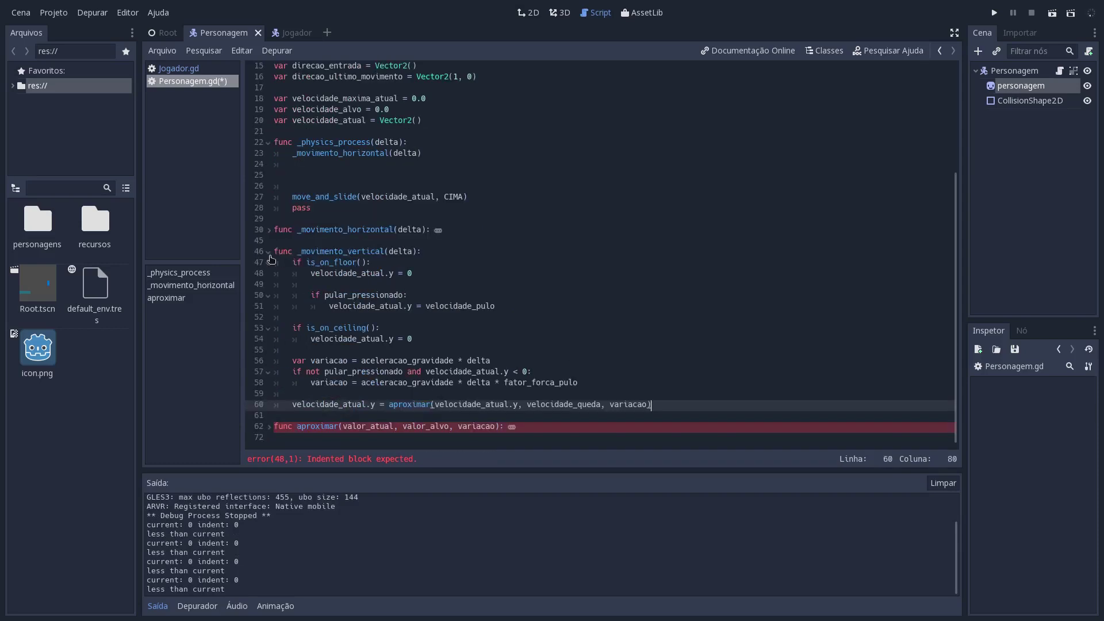
{"action": "left_click", "coordinate": [269, 254]}
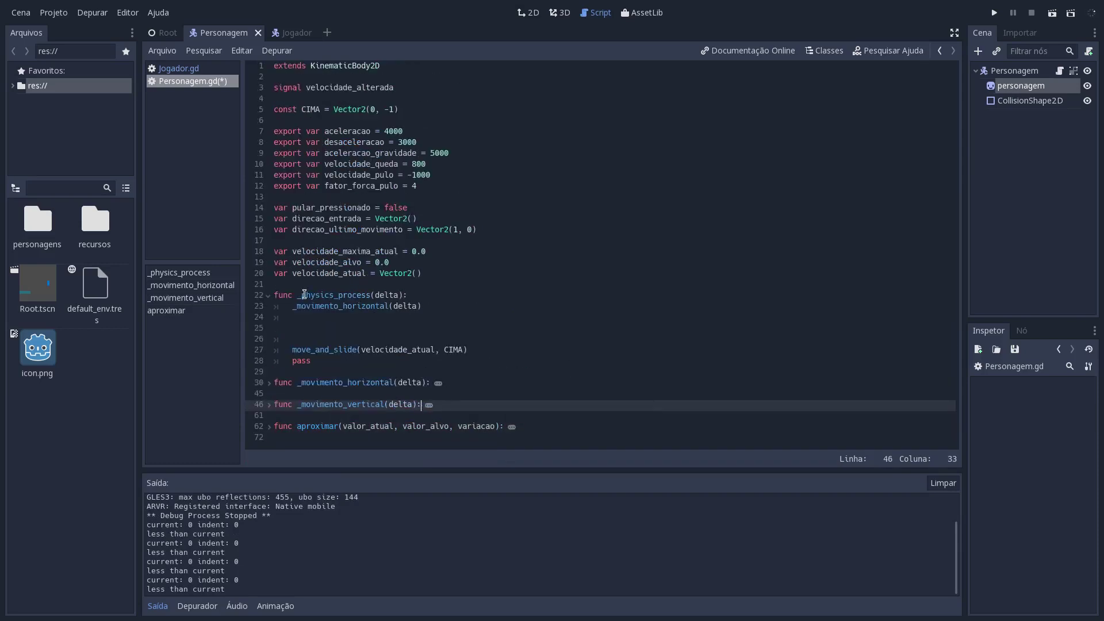
- Call _movimento_vertical(delta) in _physics_process and remove the extra blank line
{"action": "left_click", "coordinate": [338, 328]}
{"action": "type", "text": "_"}
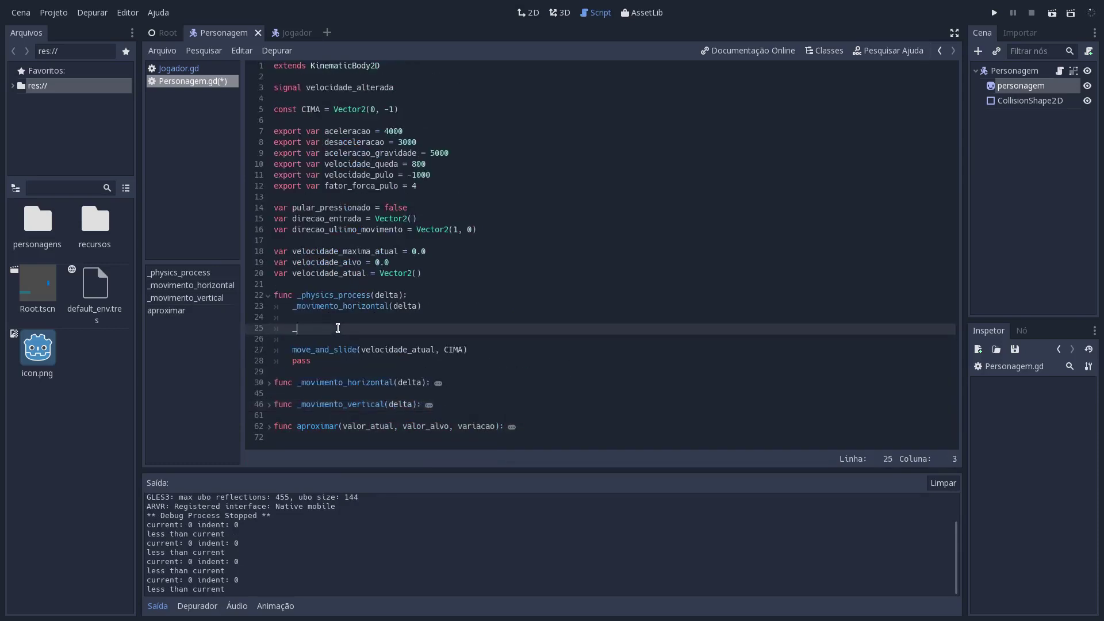
{"action": "type", "text": "movimento_ver"}
{"action": "key", "text": "Return"}
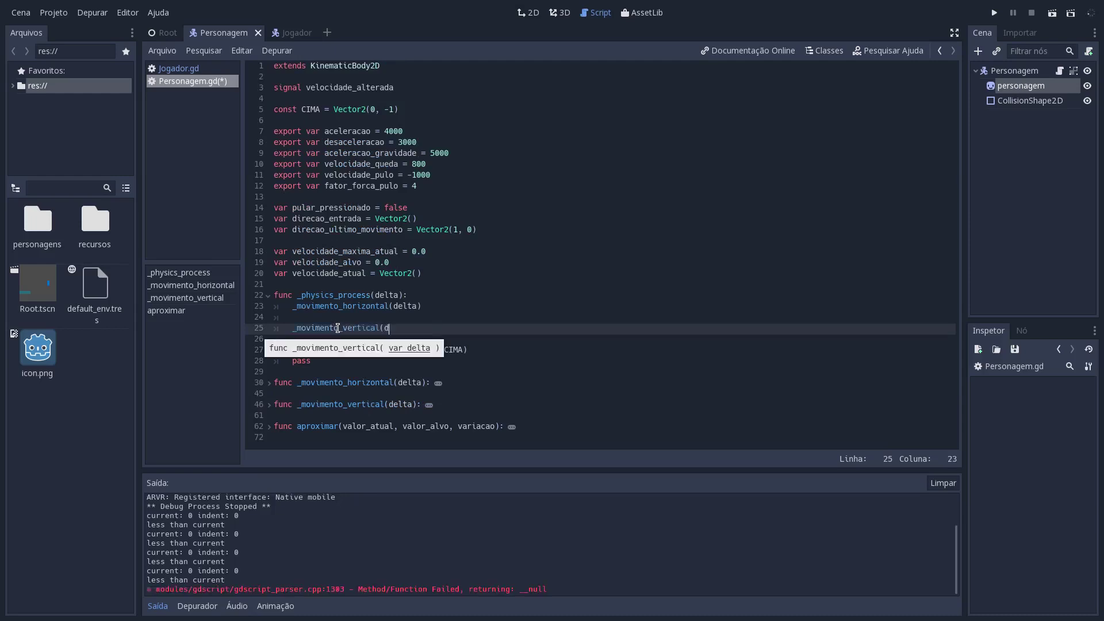
{"action": "type", "text": "delta"}
{"action": "key", "text": "ctrl+shift+Return"}
{"action": "key", "text": "Down"}
{"action": "key", "text": "Down"}
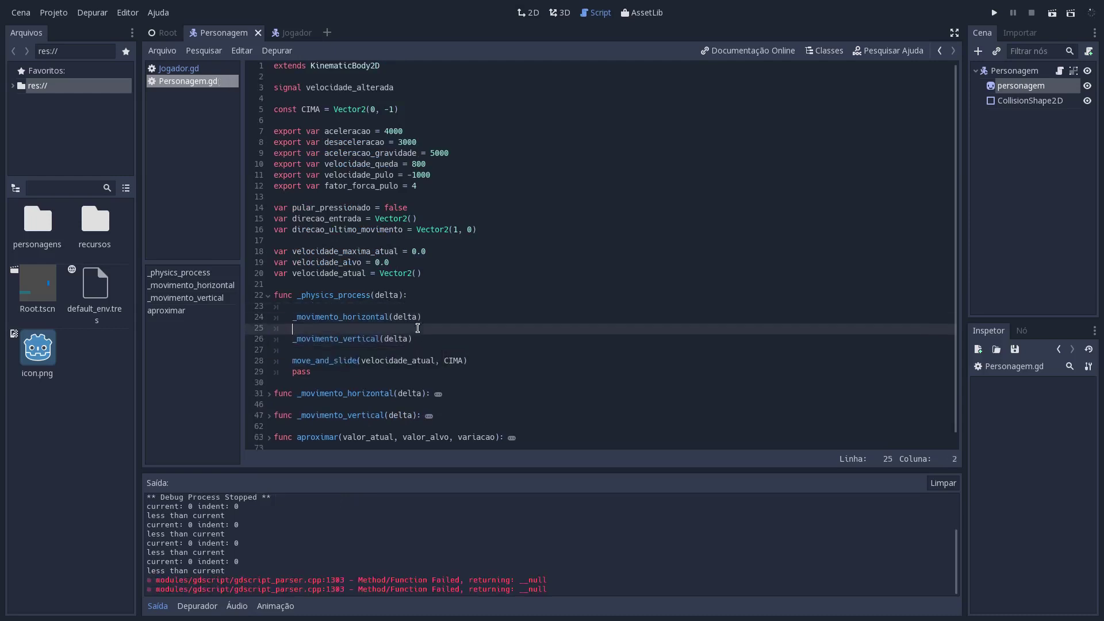
{"action": "key", "text": "BackSpace"}
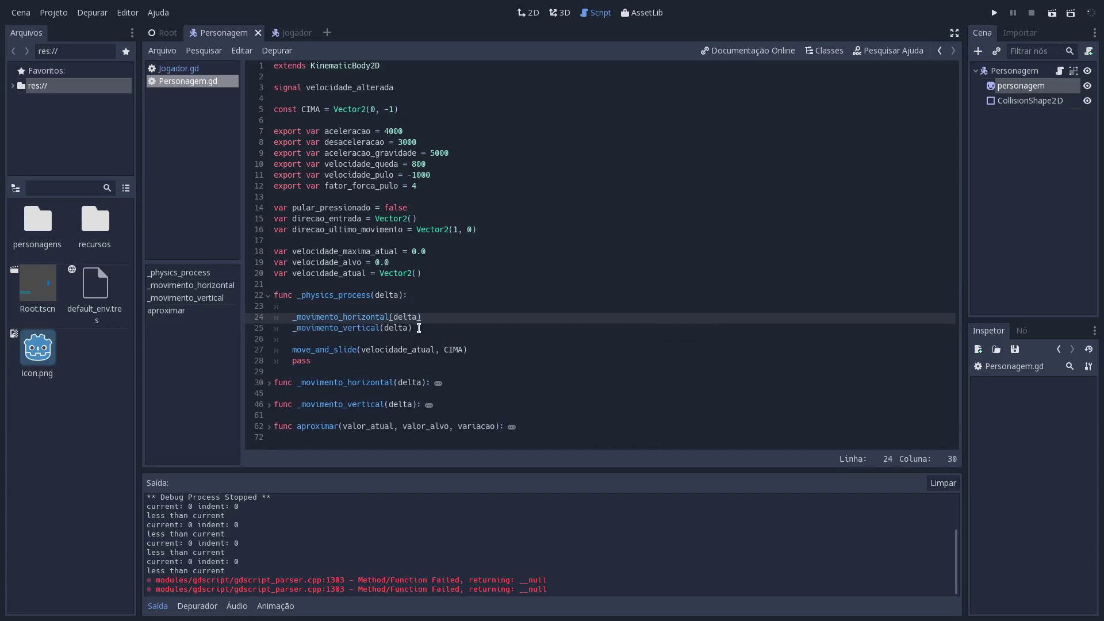
{"action": "key", "text": "F5"}
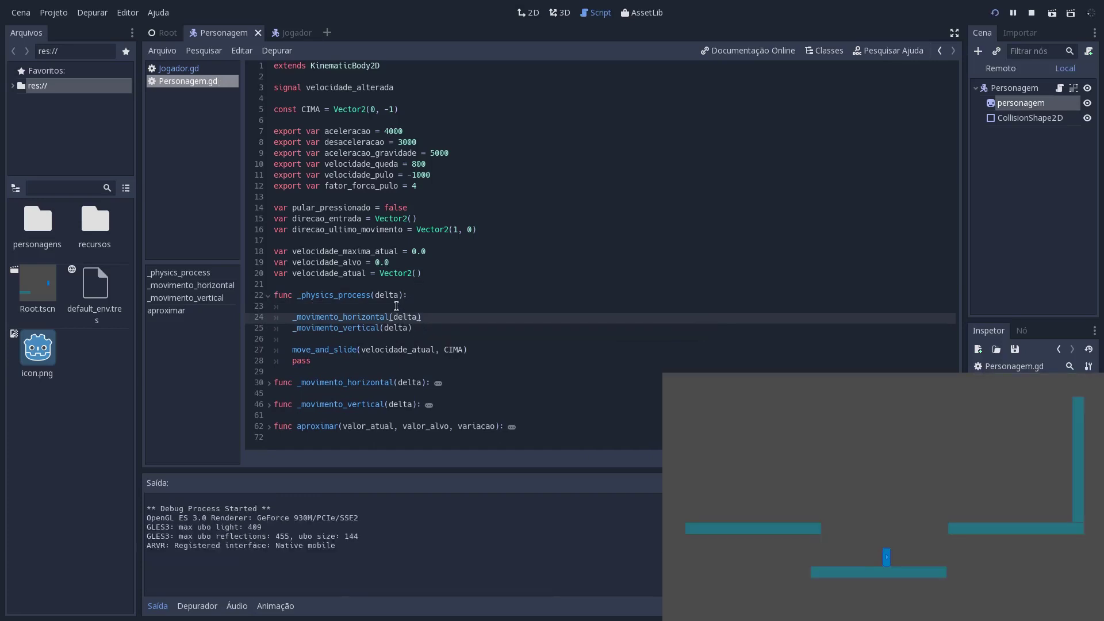
{"action": "key", "text": "Up"}
{"action": "key", "text": "Right"}
{"action": "key", "text": "Left"}
{"action": "key", "text": "Right"}
{"action": "key", "text": "Left"}
{"action": "key", "text": "Up"}
{"action": "key", "text": "Right"}
{"action": "key", "text": "Up"}
{"action": "key", "text": "Left"}
{"action": "key", "text": "Up"}
{"action": "key", "text": "alt+F4"}
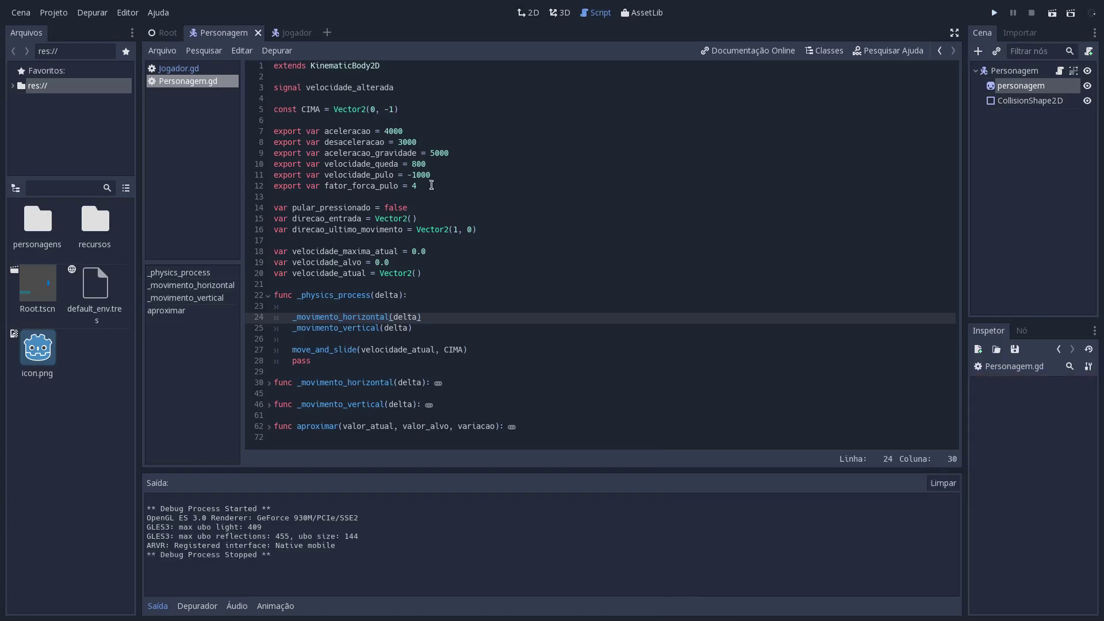
- Trim the jump speed digits, set aceleracao_gravidade to 2000, and do a quick test run
{"action": "left_click", "coordinate": [450, 175]}
{"action": "key", "text": "BackSpace"}
{"action": "key", "text": "BackSpace"}
{"action": "key", "text": "BackSpace"}
{"action": "type", "text": "2"}
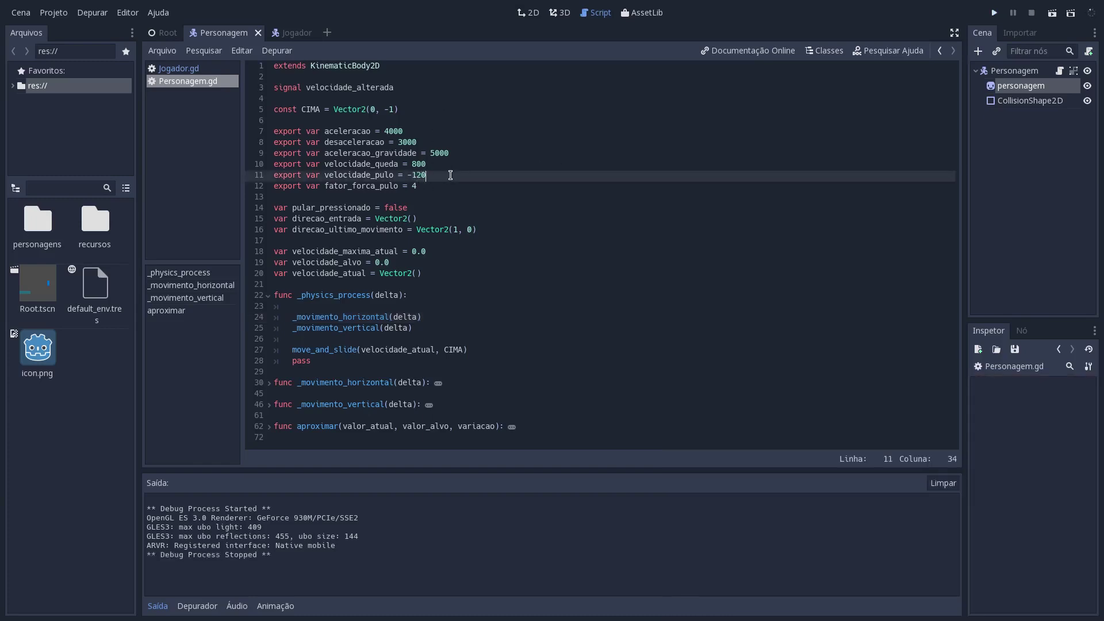
{"action": "key", "text": "BackSpace"}
{"action": "left_click", "coordinate": [449, 153]}
{"action": "key", "text": "BackSpace"}
{"action": "key", "text": "BackSpace"}
{"action": "key", "text": "BackSpace"}
{"action": "type", "text": "2"}
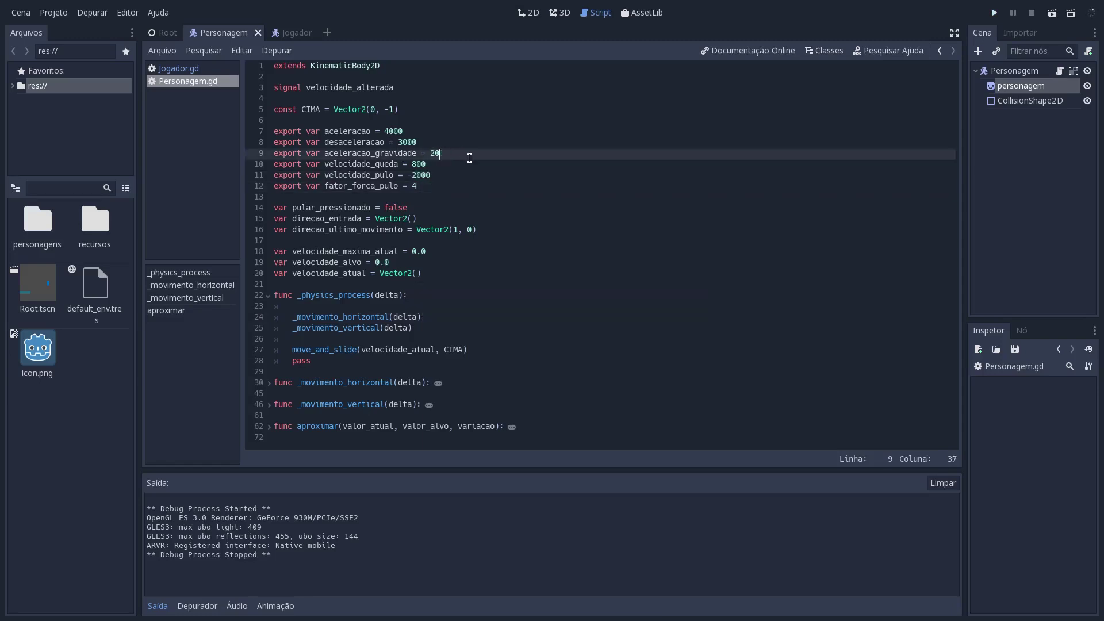
{"action": "type", "text": "000"}
{"action": "key", "text": "F5"}
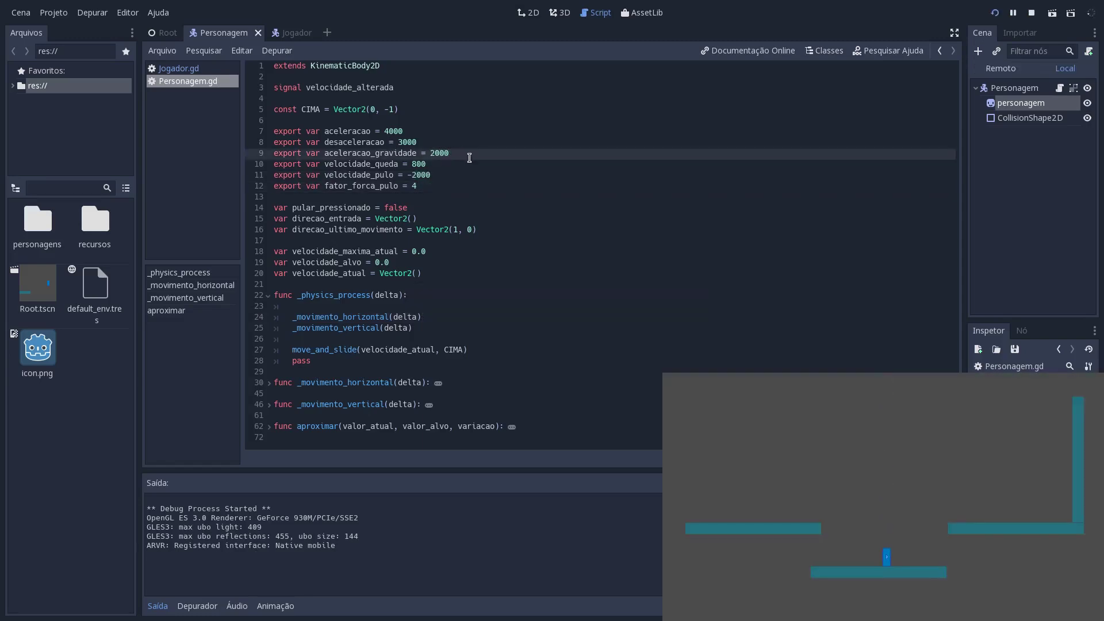
{"action": "key", "text": "F8"}
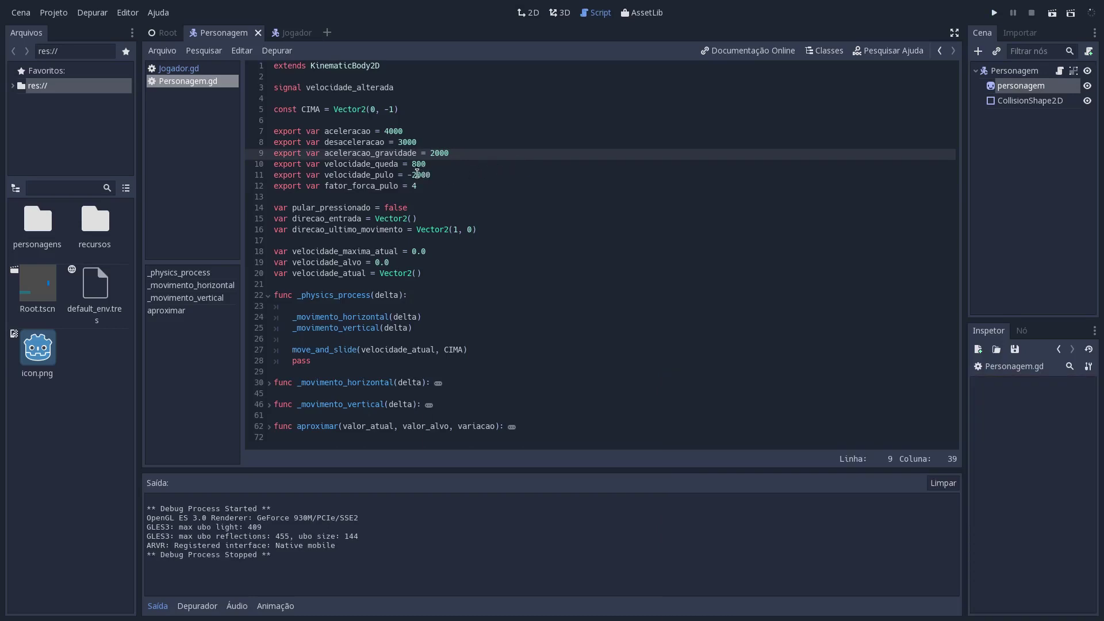
- Change velocidade_pulo to -1200 and test jumping left and right in a game run
{"action": "left_click", "coordinate": [431, 176]}
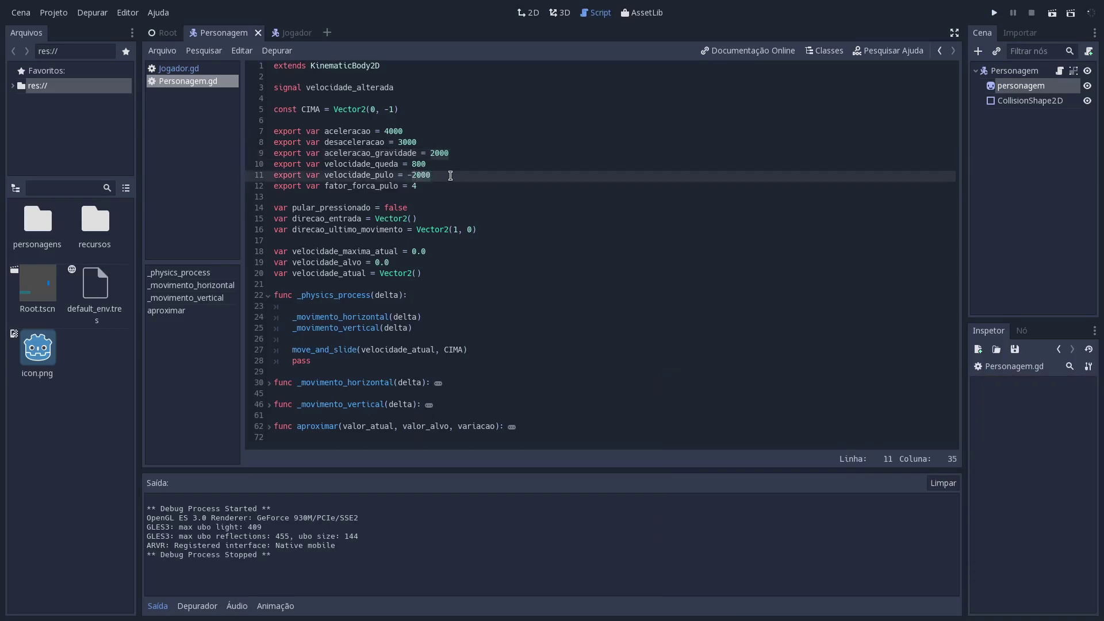
{"action": "key", "text": "BackSpace"}
{"action": "key", "text": "BackSpace"}
{"action": "key", "text": "BackSpace"}
{"action": "type", "text": "1"}
{"action": "key", "text": "F5"}
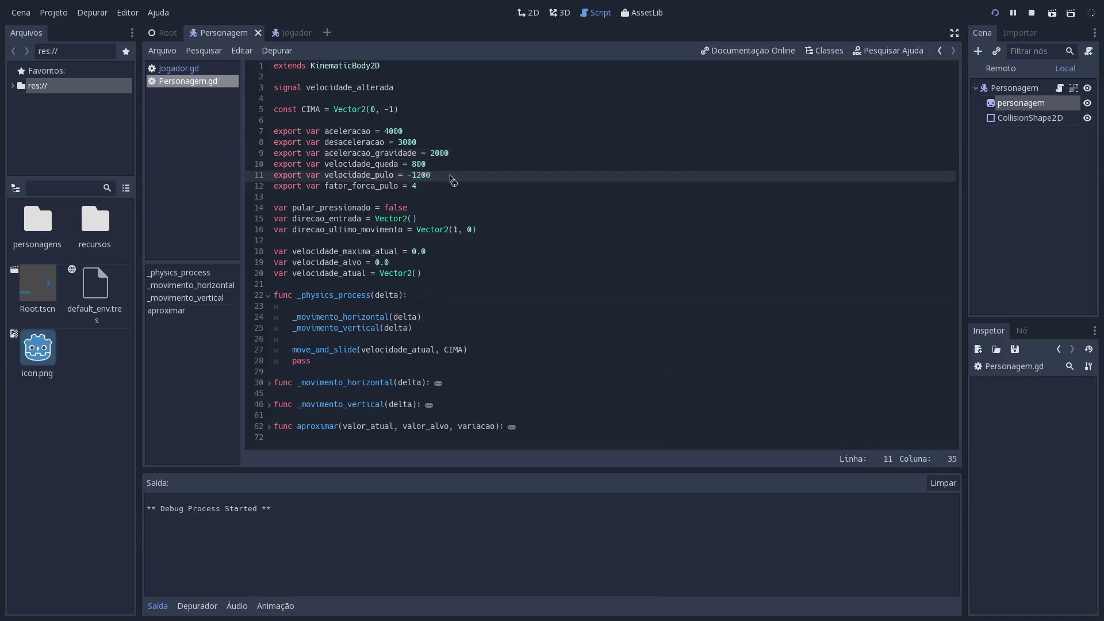
{"action": "key", "text": "Up"}
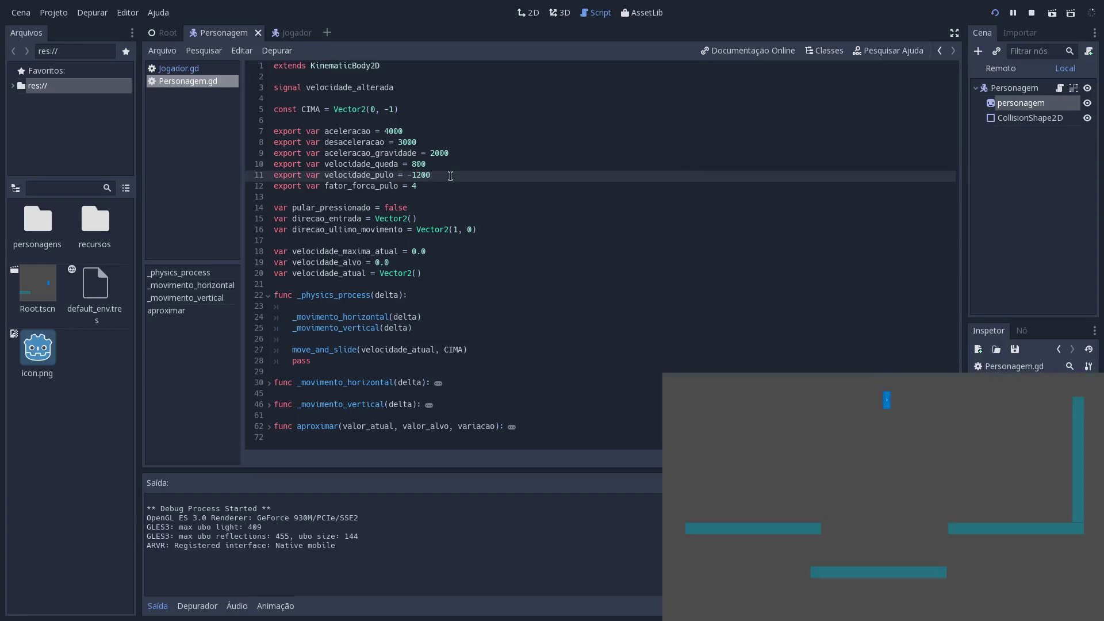
{"action": "key", "text": "Left"}
{"action": "key", "text": "Right"}
{"action": "key", "text": "Up"}
{"action": "key", "text": "Up"}
{"action": "key", "text": "Up"}
{"action": "key", "text": "F8"}
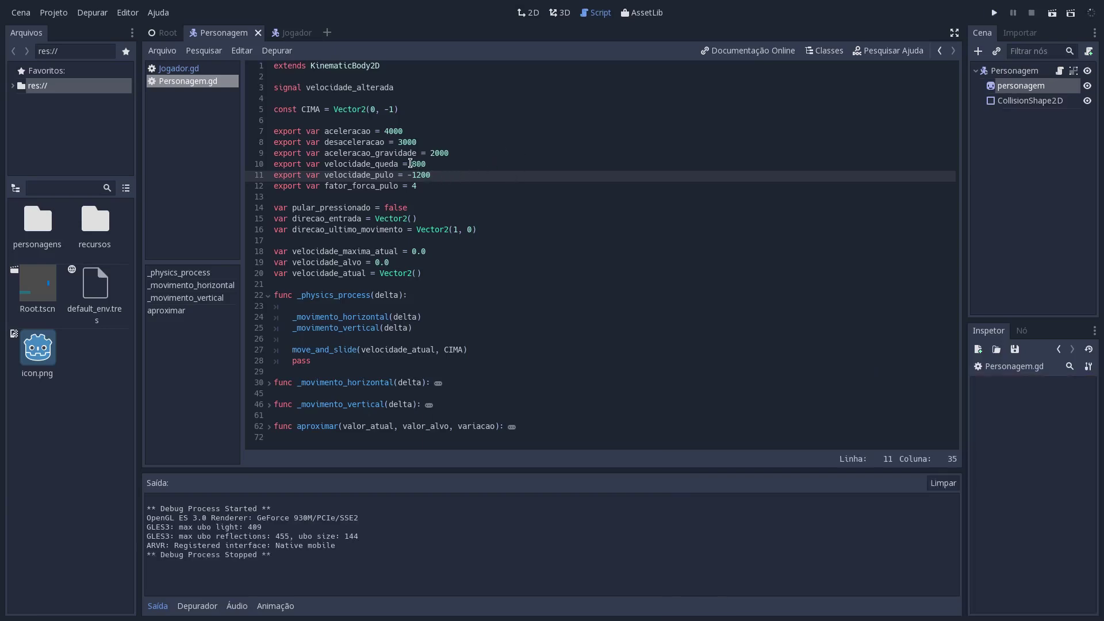
- Change velocidade_pulo to -800, then test jumps between the left and right platforms in a run
{"action": "left_click", "coordinate": [416, 175]}
{"action": "left_click", "coordinate": [413, 174]}
{"action": "type", "text": "10"}
{"action": "key", "text": "F5"}
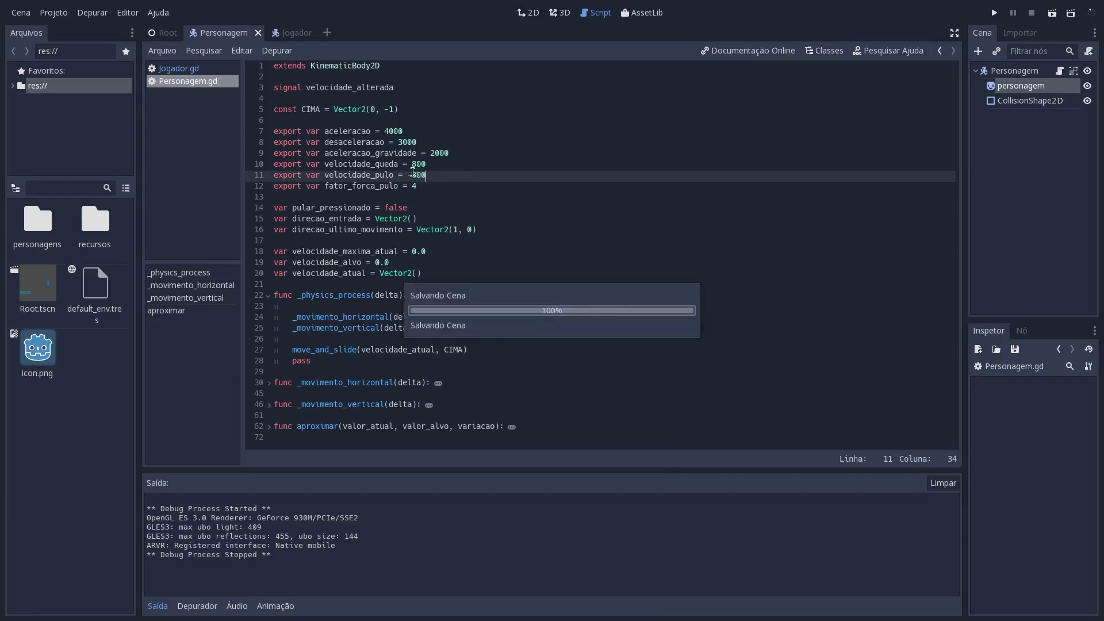
{"action": "key", "text": "Left"}
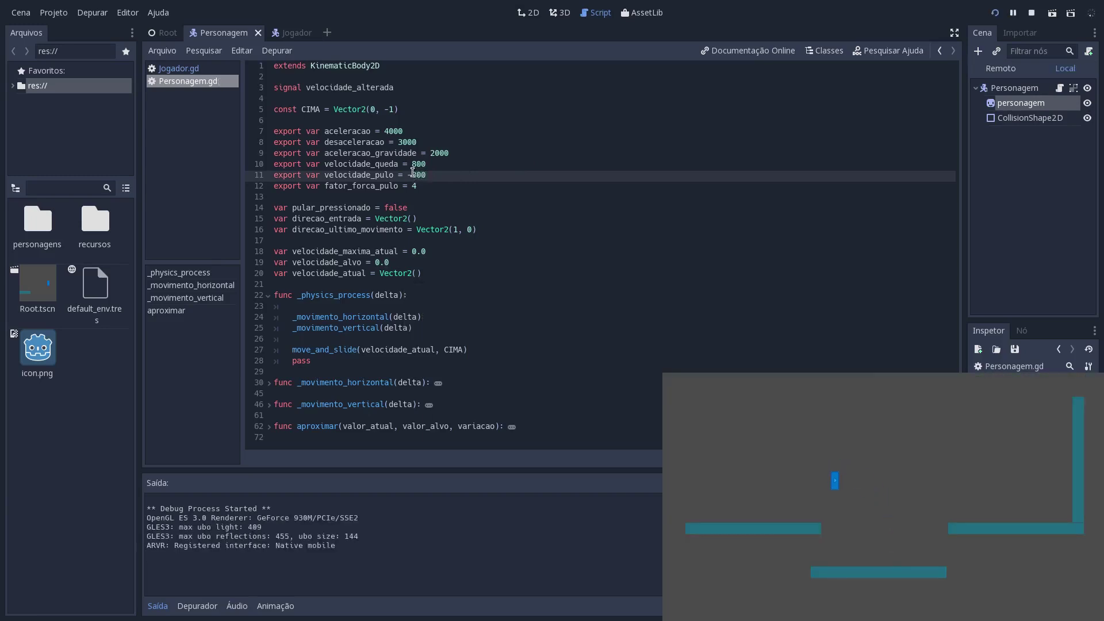
{"action": "key", "text": "Right"}
{"action": "key", "text": "Left"}
{"action": "key", "text": "Left"}
{"action": "key", "text": "Right"}
{"action": "key", "text": "Left"}
{"action": "left_click", "coordinate": [508, 169]}
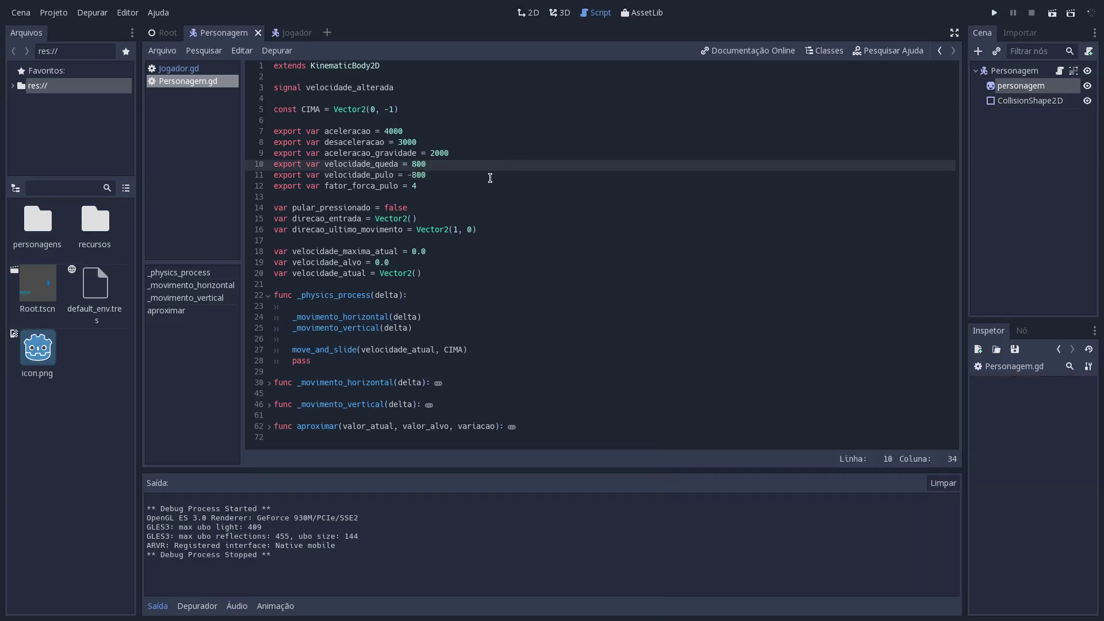